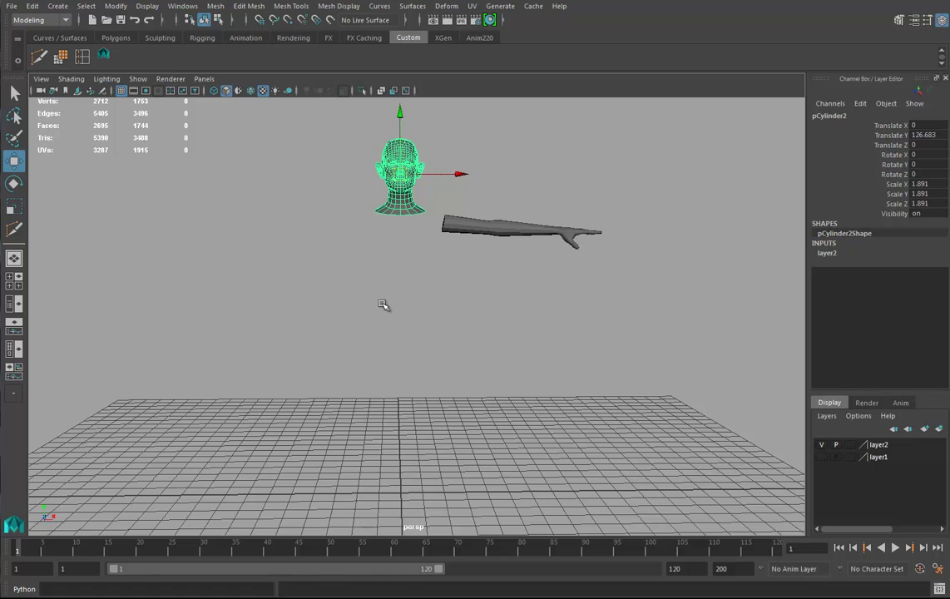
- Create a polygon cylinder for the torso and raise it below the head to Translate Y 106.143
alt+drag(432, 208, 426, 279)
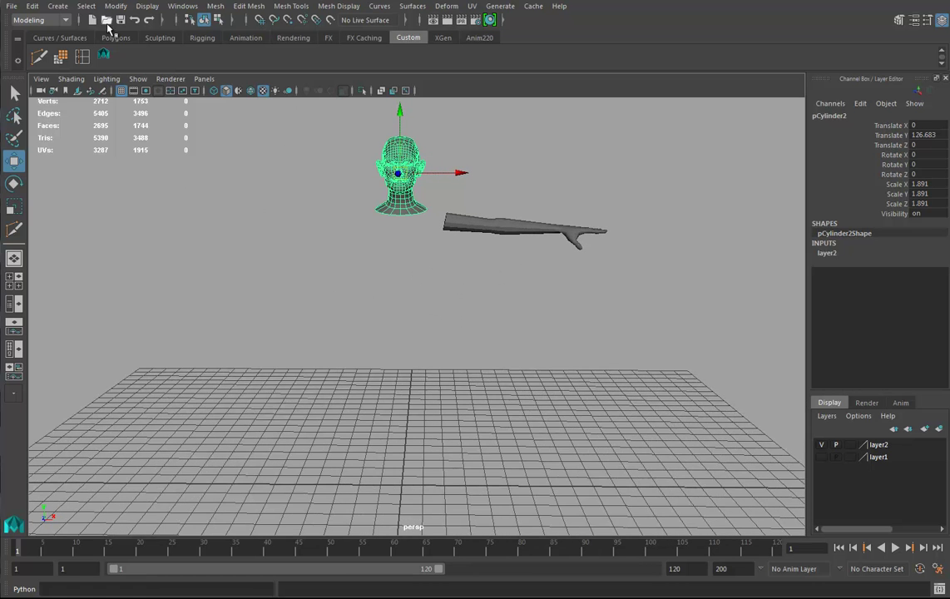
click(57, 6)
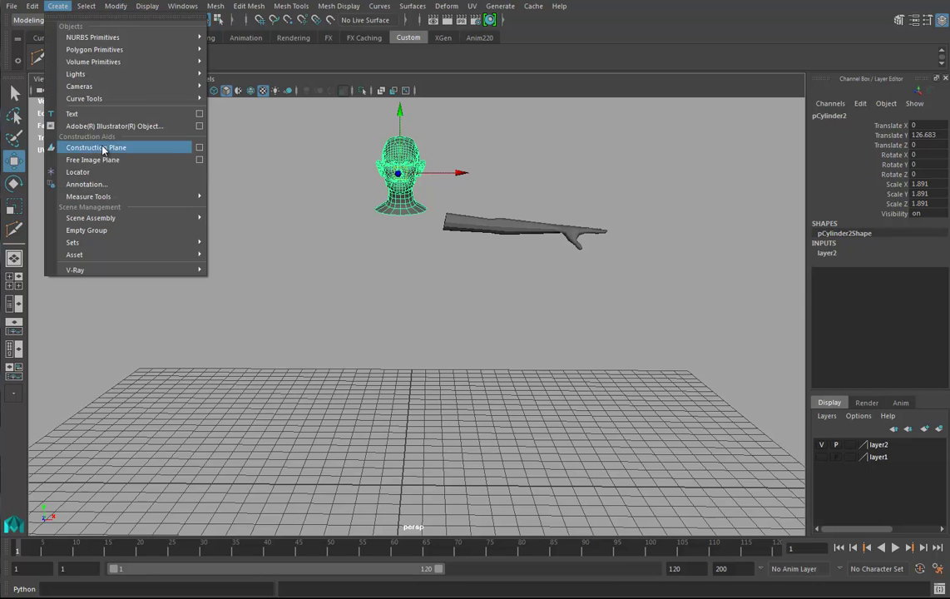
mouse_move(73, 52)
click(235, 84)
alt+drag(539, 412, 400, 209)
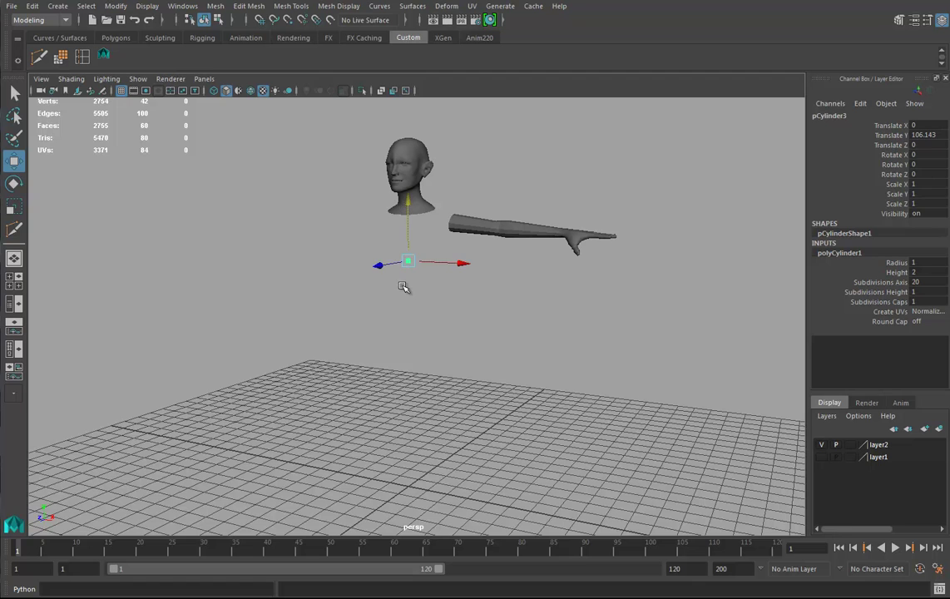
- Scale the torso cylinder to about 10.17 in X, 16.127 in Y and 7.799 in Z
key(e)
key(r)
drag(408, 262, 444, 266)
alt+drag(444, 266, 384, 390)
alt+right_drag(384, 390, 494, 378)
alt+drag(495, 377, 425, 232)
alt+drag(543, 319, 395, 312)
alt+drag(434, 362, 530, 319)
- Move the torso cylinder back under the neck to Translate Z -2.58
key(w)
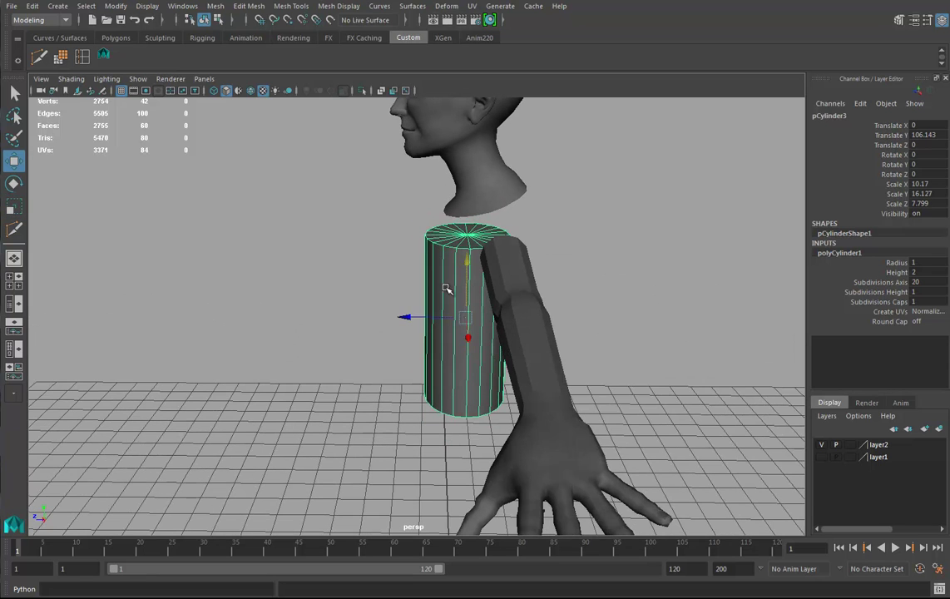
drag(403, 318, 421, 317)
alt+drag(432, 318, 567, 310)
alt+right_drag(567, 310, 449, 316)
- Widen the torso cylinder to Scale X 11.835 and display wireframe on the shaded models
key(e)
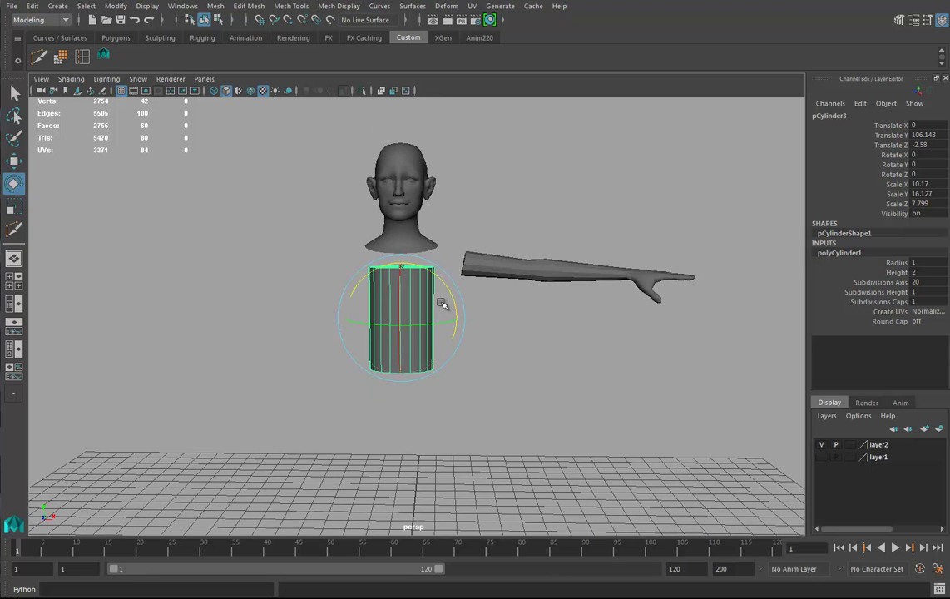
key(r)
drag(456, 320, 340, 147)
click(251, 90)
mouse_move(308, 280)
alt+mouse_down()
mouse_move(417, 310)
mouse_move(468, 298)
mouse_move(455, 268)
alt+mouse_up()
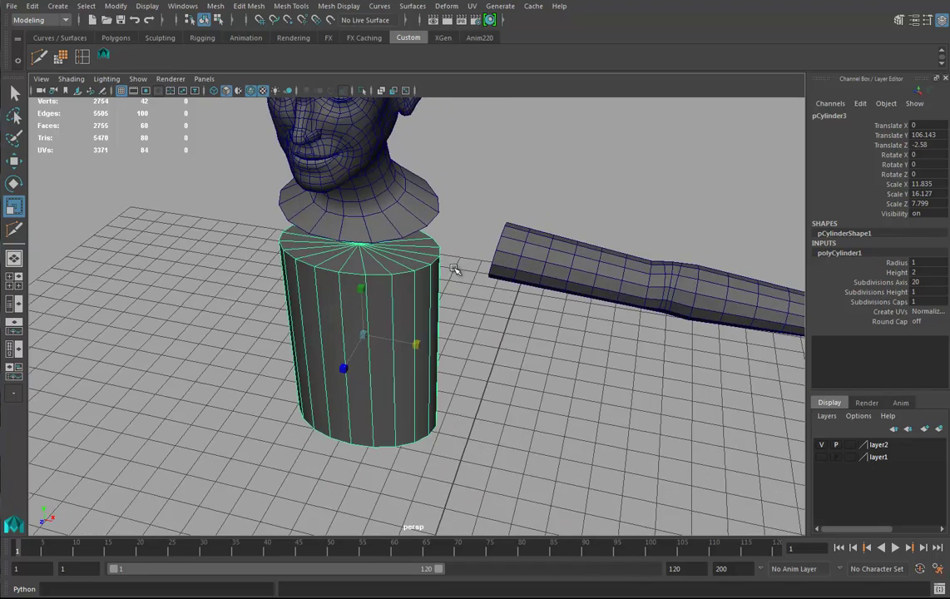
- Select the open border edge loop at the base of the neck to check its edge count
click(431, 206)
click(441, 208)
alt+drag(437, 212, 358, 299)
alt+drag(414, 331, 405, 303)
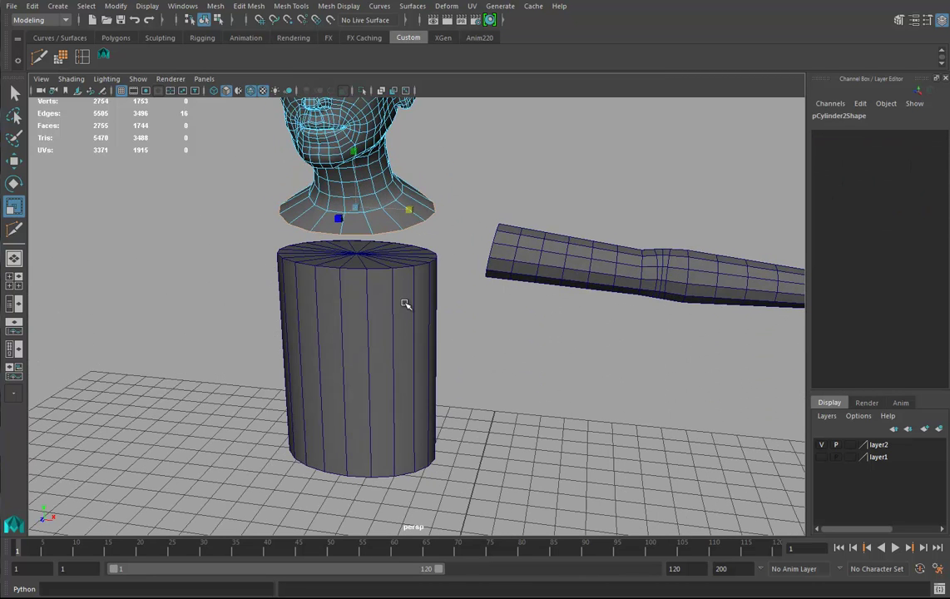
- Set the torso cylinder's Subdivisions Axis to 16
click(406, 304)
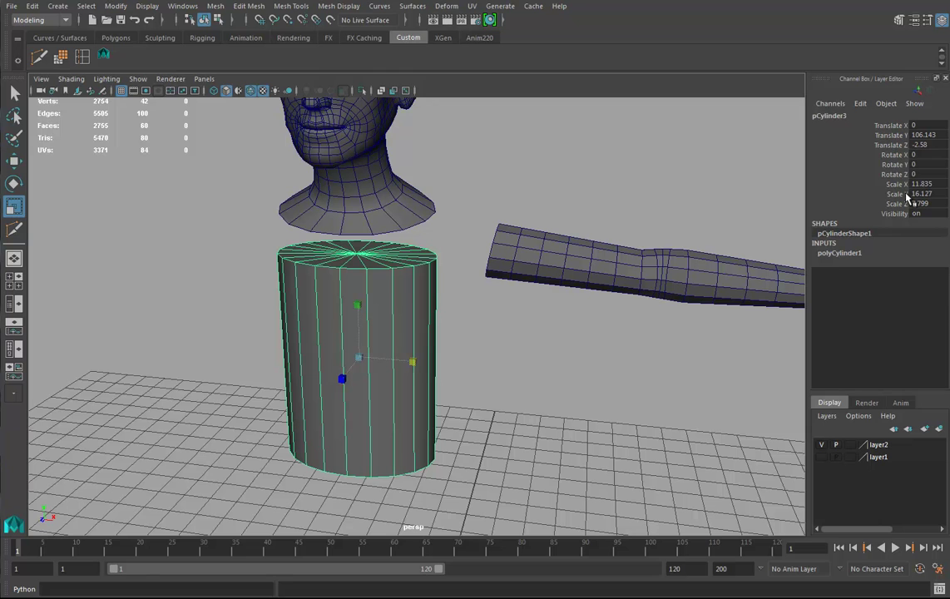
click(832, 253)
click(882, 282)
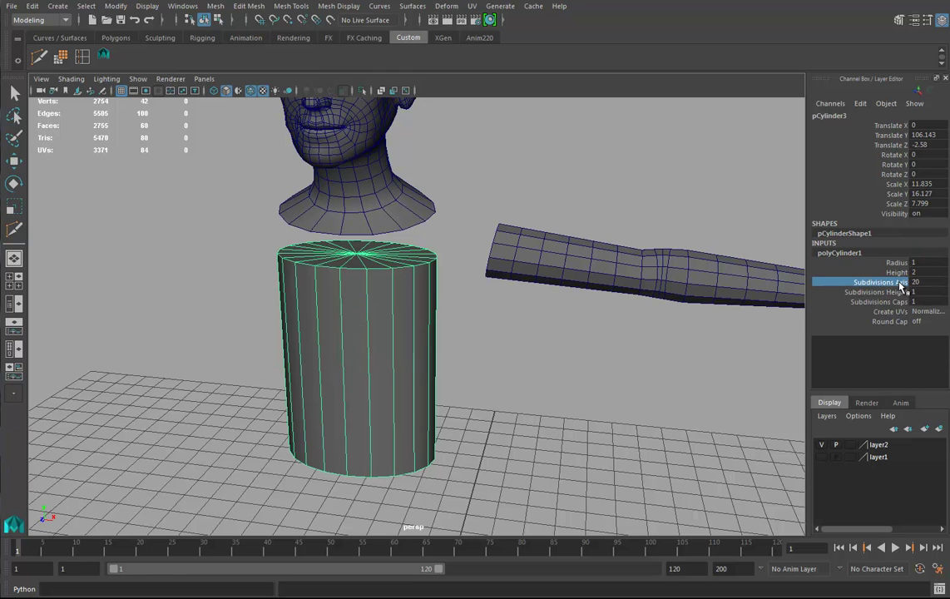
middle_drag(653, 358, 639, 361)
alt+drag(639, 361, 487, 384)
- Set the torso cylinder's Subdivisions Height to 6
click(898, 292)
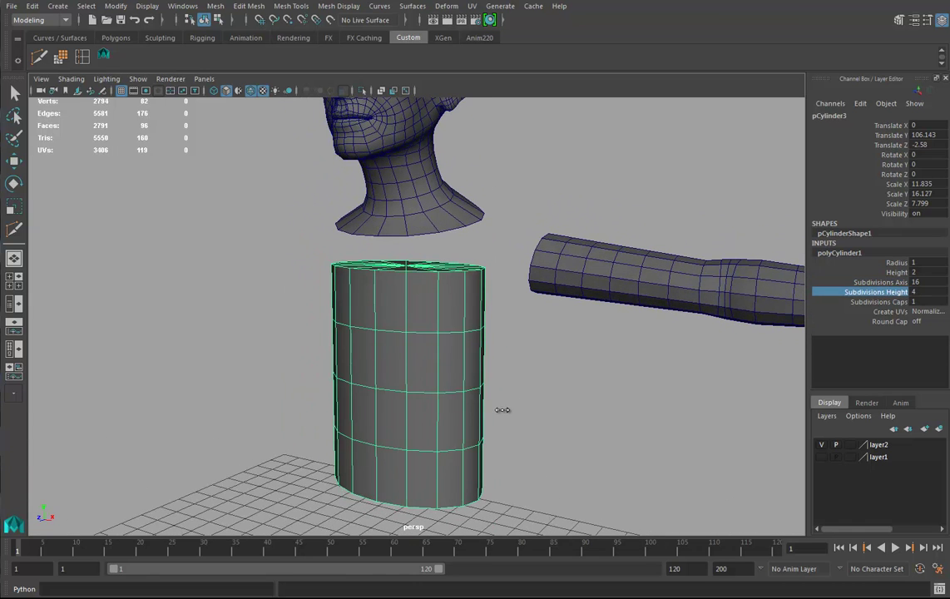
alt+drag(647, 409, 590, 406)
middle_drag(590, 405, 598, 405)
alt+drag(598, 408, 513, 398)
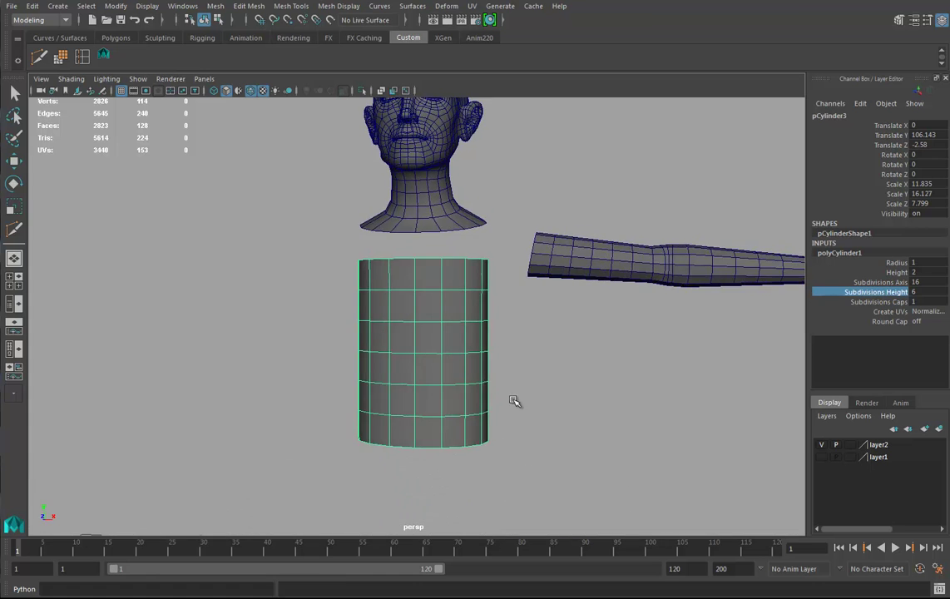
- Stretch the torso cylinder vertically to Scale Y 17.317
alt+right_drag(513, 398, 393, 375)
alt+drag(392, 376, 433, 369)
key(e)
key(r)
drag(419, 277, 419, 273)
alt+drag(464, 326, 446, 425)
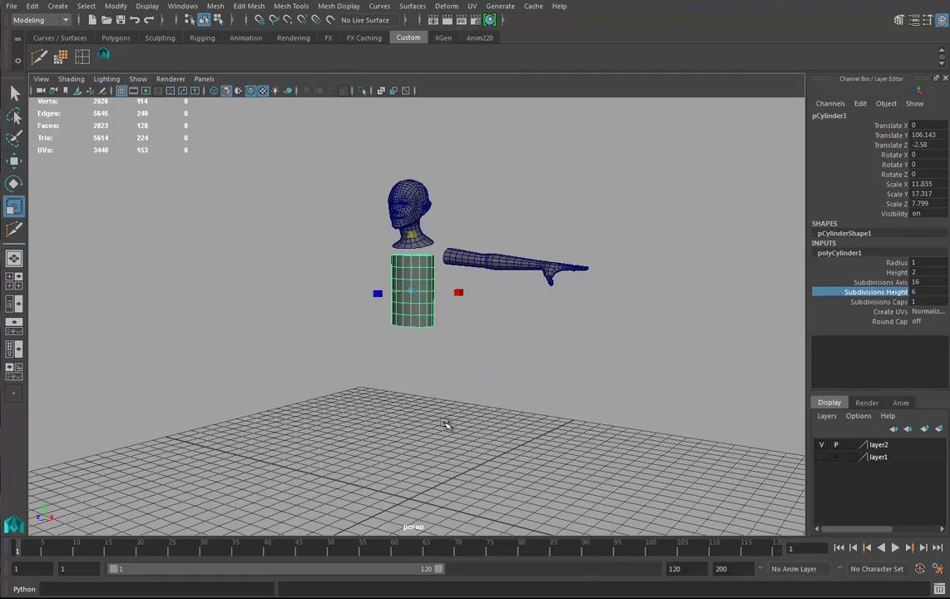
- Create a leg cylinder scaled to 7.021, 28.598 and 7.021, and move it to Translate X 10.626, Y 45.268
click(32, 6)
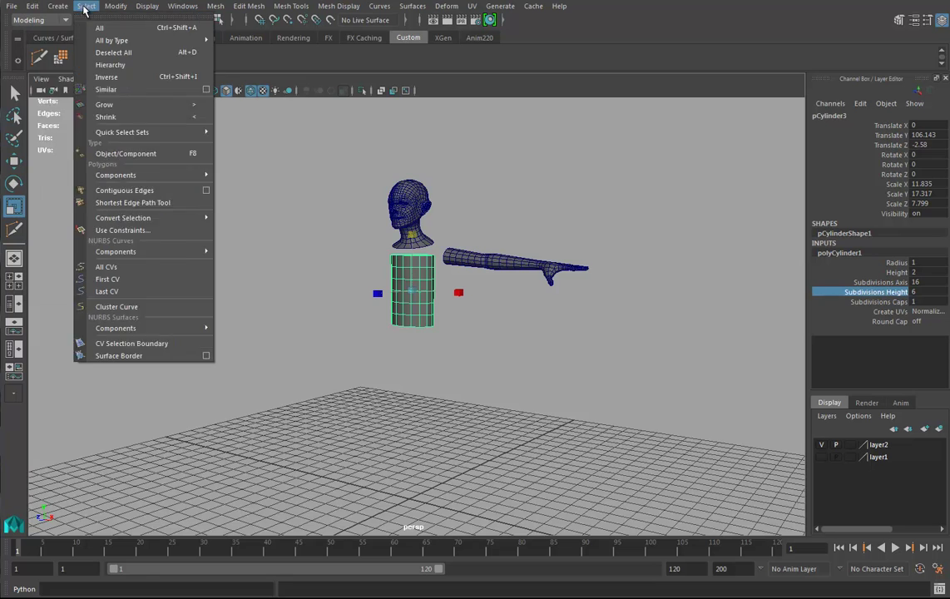
mouse_move(63, 10)
mouse_move(126, 52)
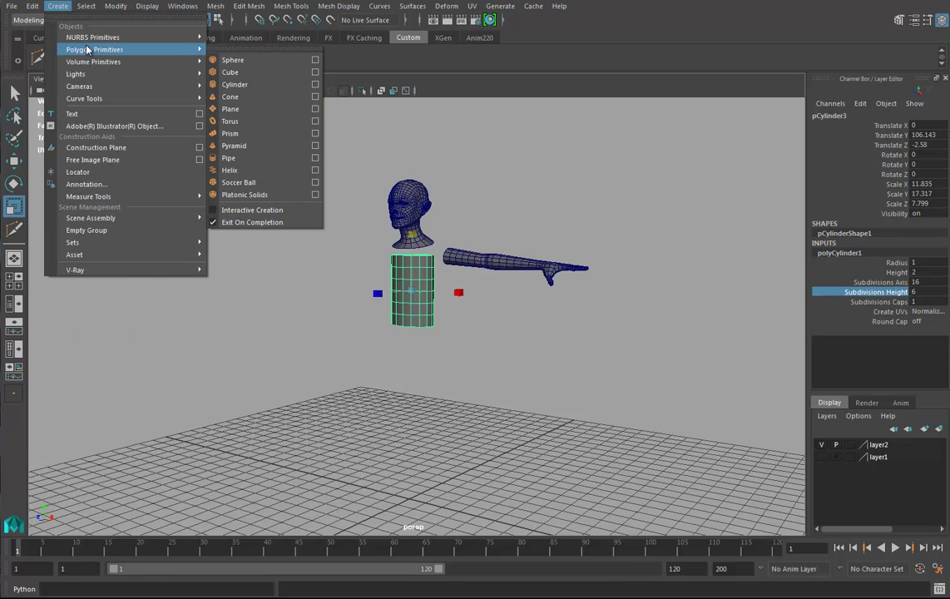
click(208, 80)
alt+right_drag(535, 403, 448, 412)
drag(411, 462, 427, 455)
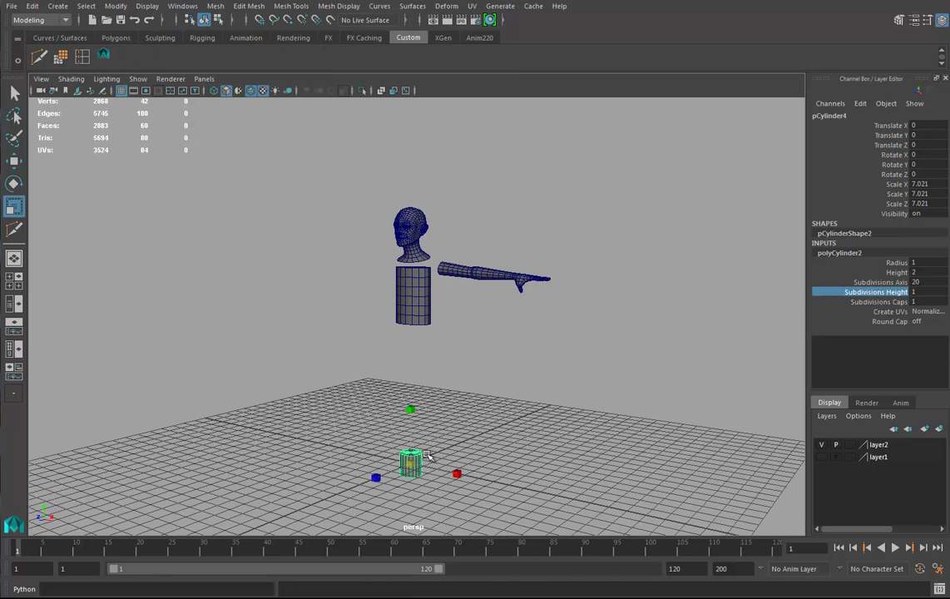
drag(411, 408, 409, 259)
key(w)
mouse_move(399, 333)
alt+mouse_down()
mouse_move(316, 328)
mouse_move(435, 329)
mouse_move(376, 324)
mouse_move(386, 321)
alt+mouse_up()
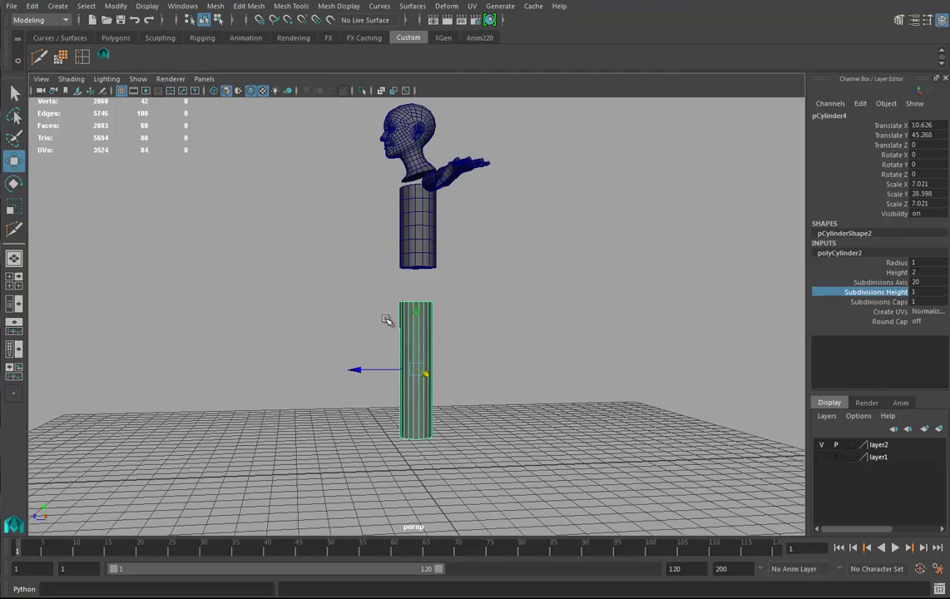
- Set the leg cylinder's Subdivisions Axis to 12 and Subdivisions Height to 4
click(898, 283)
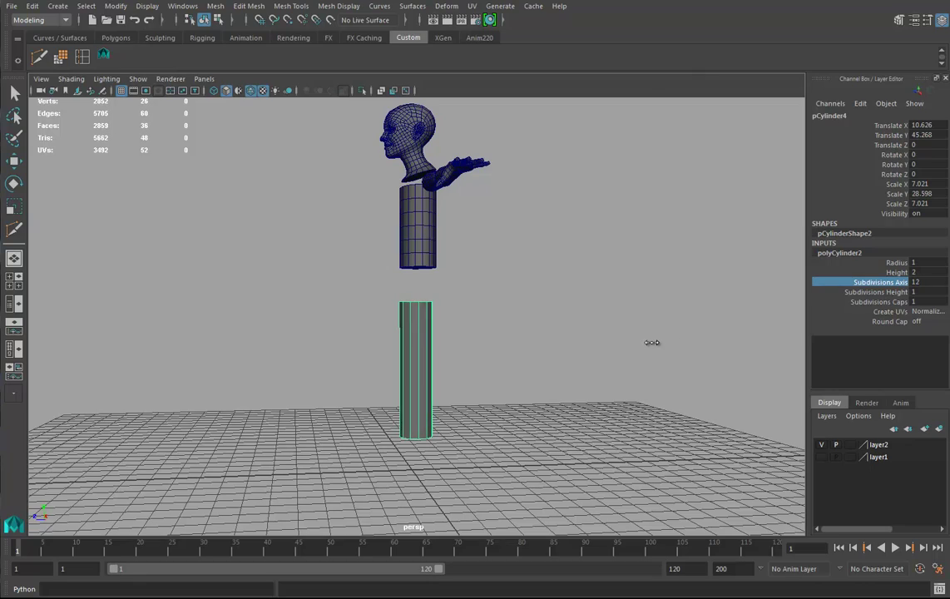
mouse_move(553, 369)
alt+mouse_down()
mouse_move(657, 378)
mouse_move(611, 392)
mouse_move(566, 370)
alt+mouse_up()
click(880, 292)
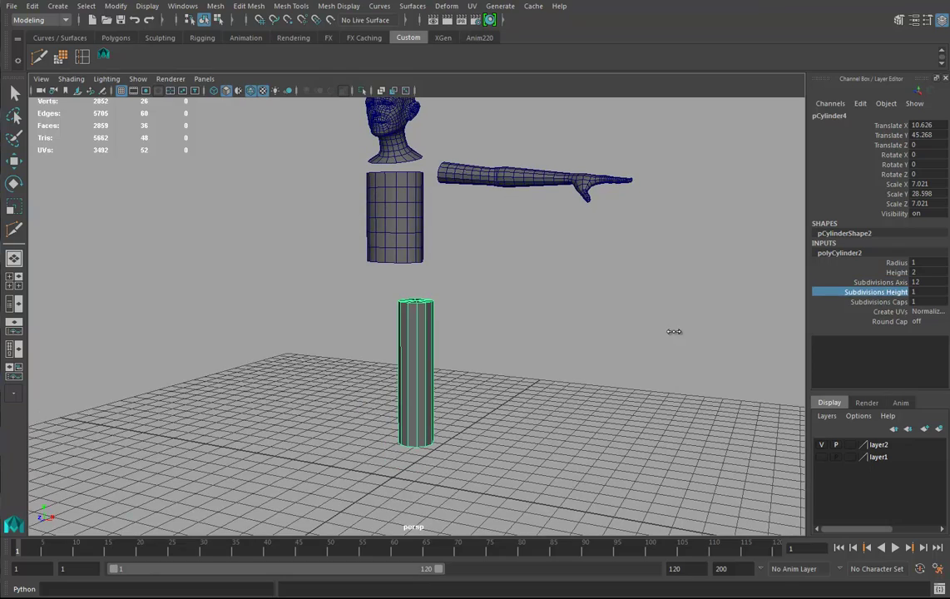
alt+drag(613, 305, 560, 357)
alt+drag(469, 312, 537, 355)
- Lower the torso cylinder to Translate Y 102.839
click(444, 259)
key(w)
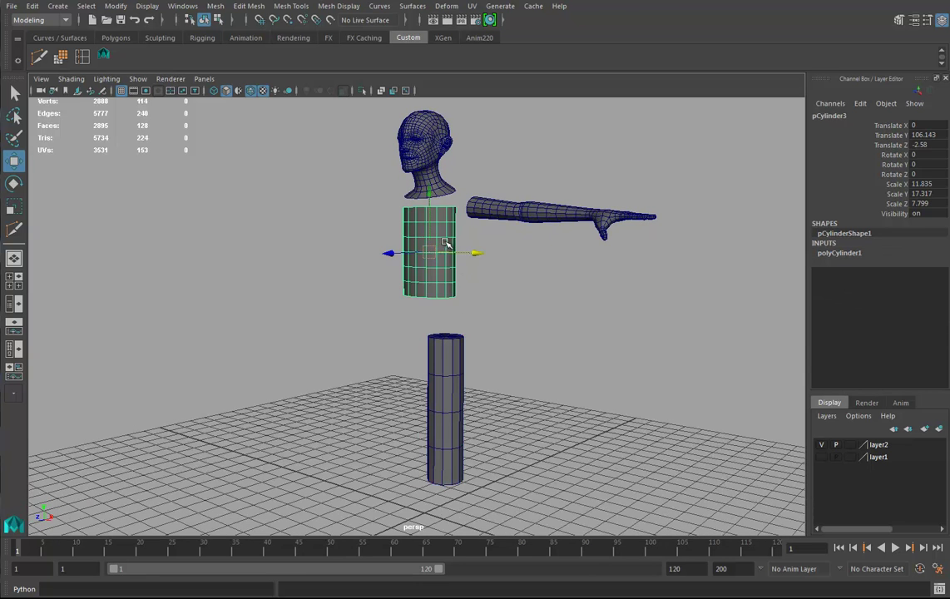
middle_drag(432, 193, 428, 202)
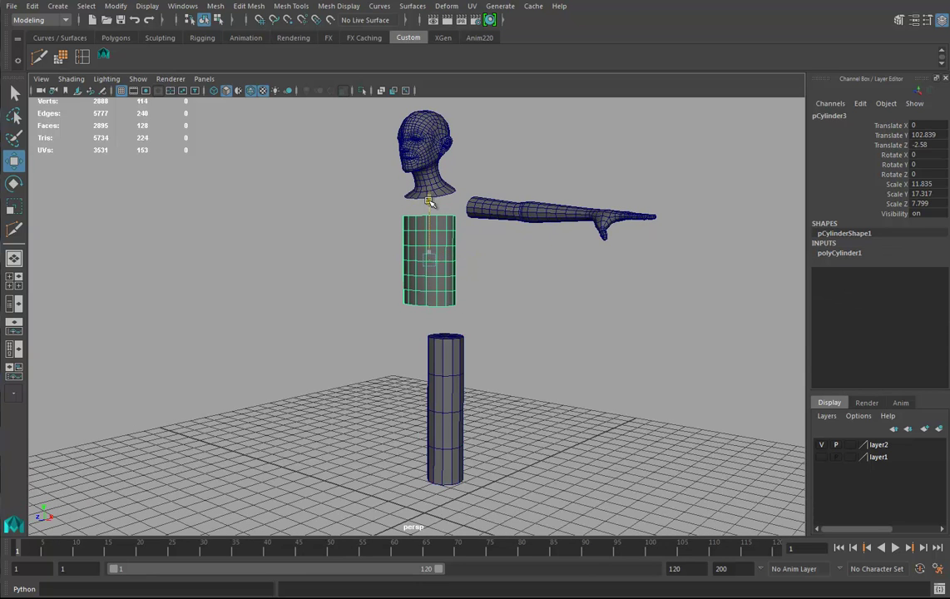
key(r)
- Select only the top cap faces of the torso cylinder and delete them
mouse_move(497, 266)
alt+mouse_down()
mouse_move(592, 274)
mouse_move(487, 263)
alt+mouse_up()
alt+right_drag(487, 263, 522, 285)
alt+drag(523, 285, 500, 279)
right_click(453, 269)
click(449, 299)
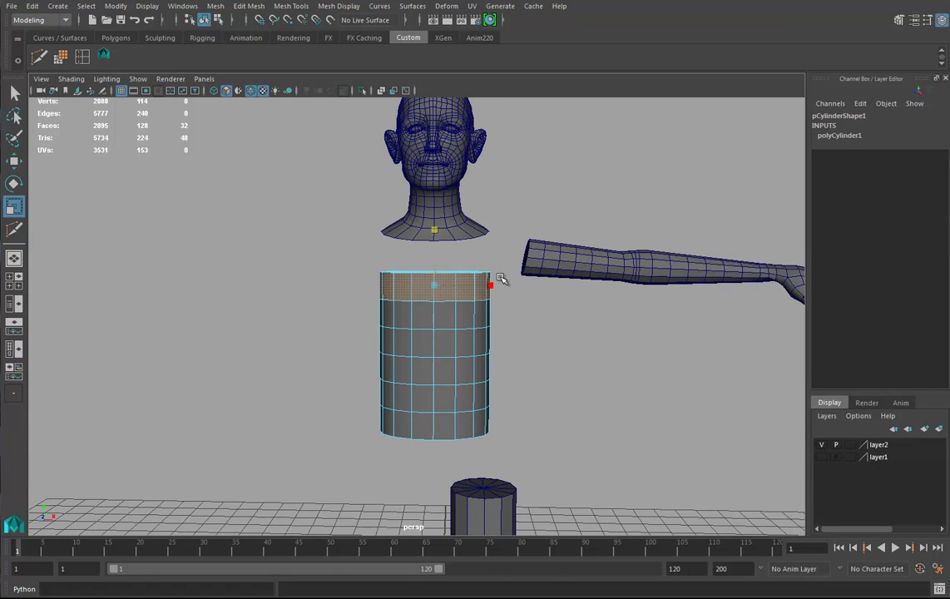
ctrl+drag(329, 301, 331, 303)
alt+drag(362, 361, 578, 371)
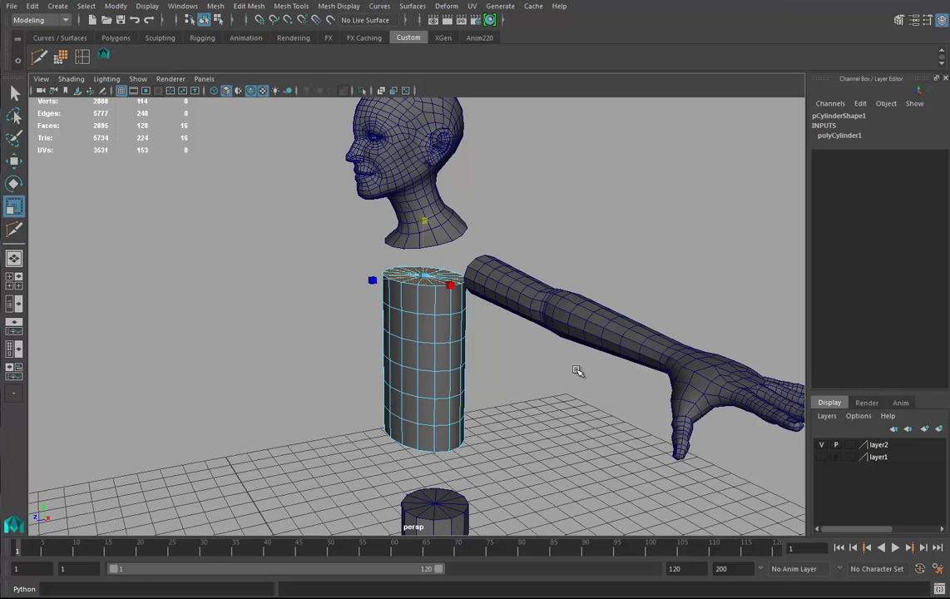
key(Delete)
- Convert the torso's bottom center vertex to its surrounding cap faces and delete them
alt+drag(457, 356, 407, 345)
right_drag(412, 262, 354, 279)
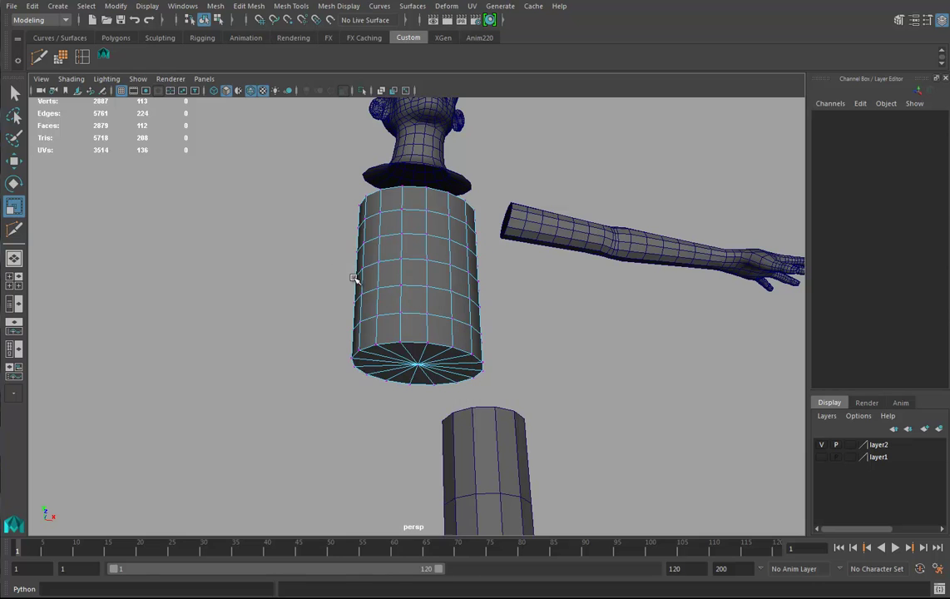
click(420, 366)
ctrl+right_drag(420, 366, 450, 435)
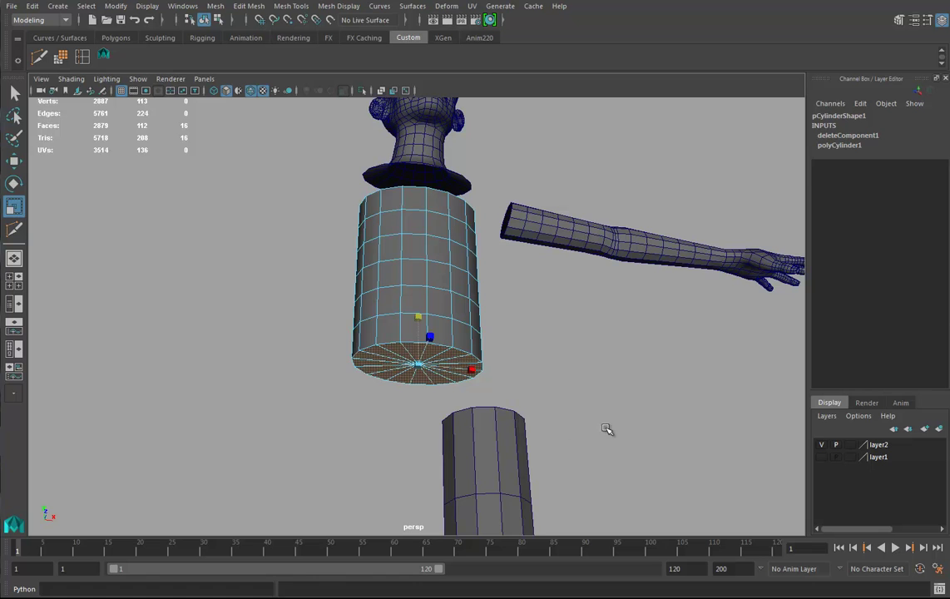
alt+drag(607, 429, 609, 443)
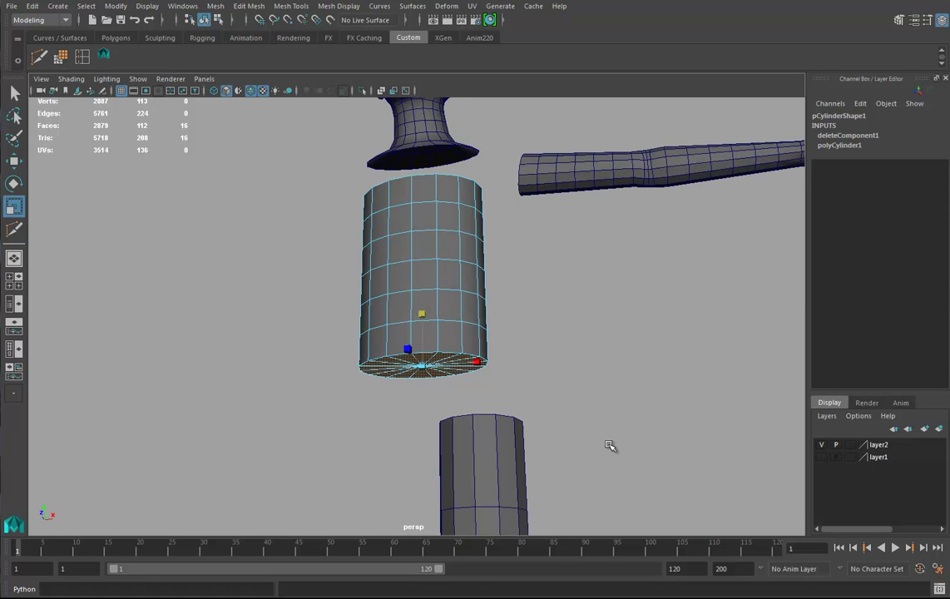
key(Delete)
- Select the second face loop from the torso's bottom and scale it inward with soft selection to form a waist
alt+drag(441, 331, 411, 366)
double_click(412, 366)
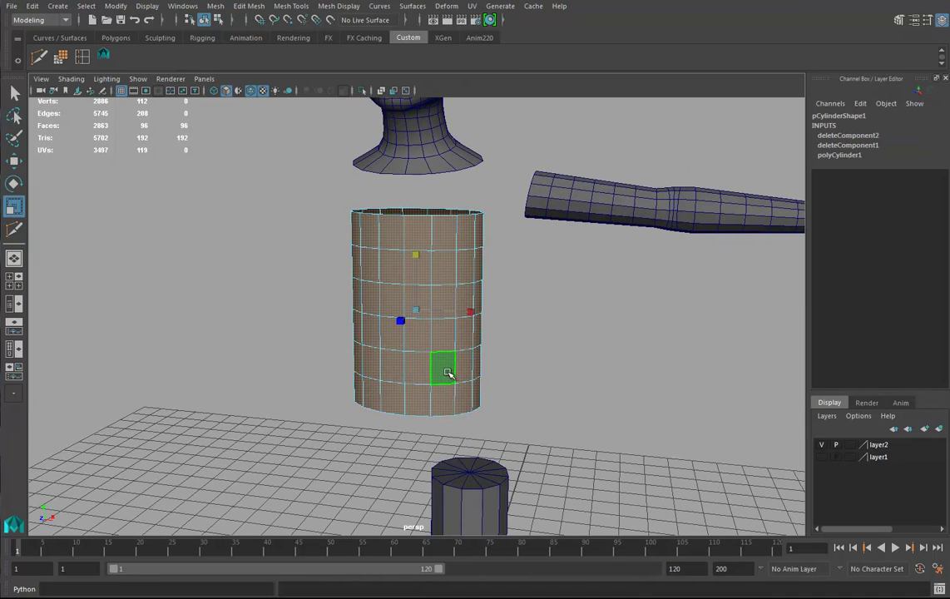
click(447, 373)
shift+double_click(414, 368)
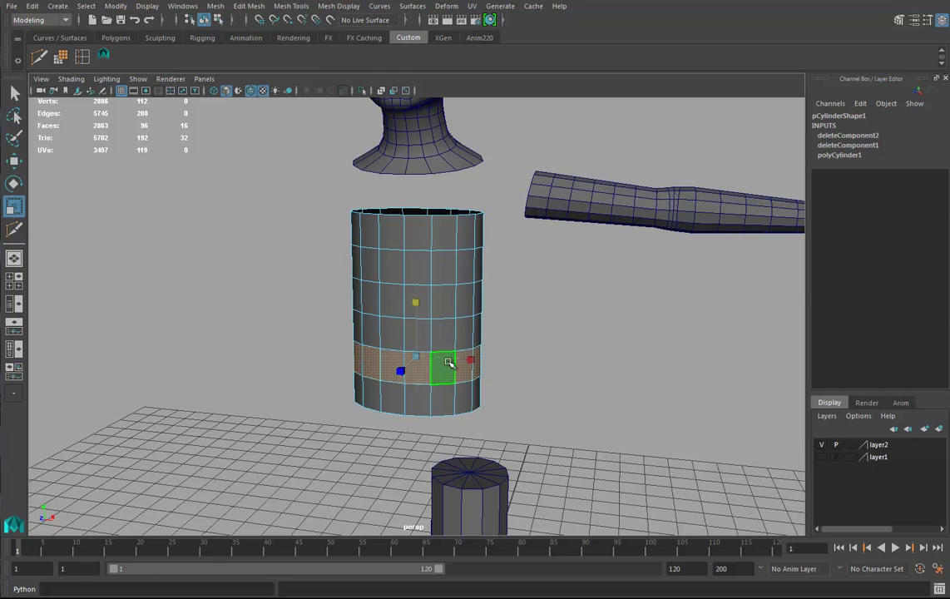
key(b)
mouse_move(418, 308)
mouse_down()
mouse_move(416, 299)
mouse_move(420, 322)
mouse_up()
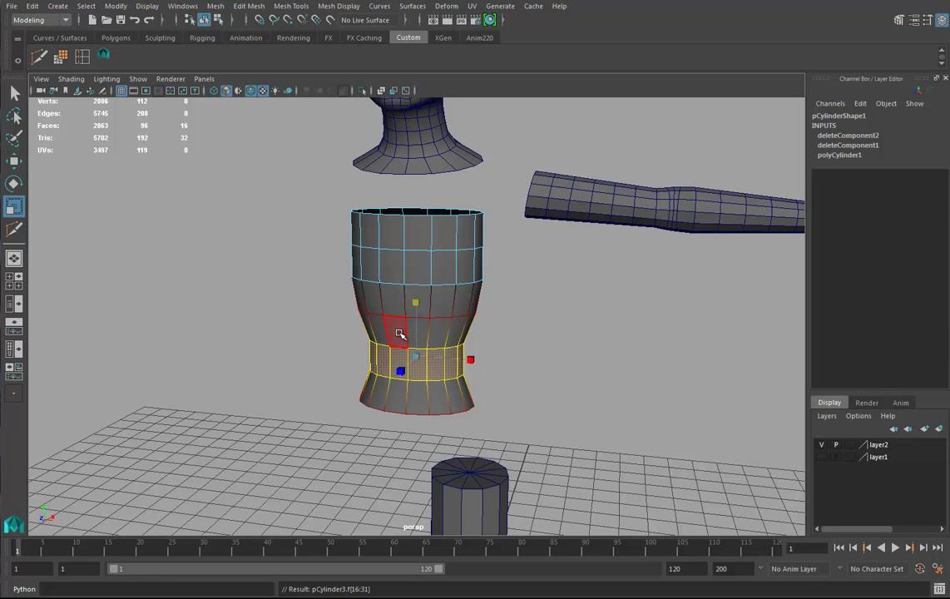
- Select the middle vertex ring of the torso and scale it inward to smooth the taper into the waist
right_drag(402, 346, 333, 263)
alt+drag(409, 364, 402, 323)
drag(348, 301, 434, 289)
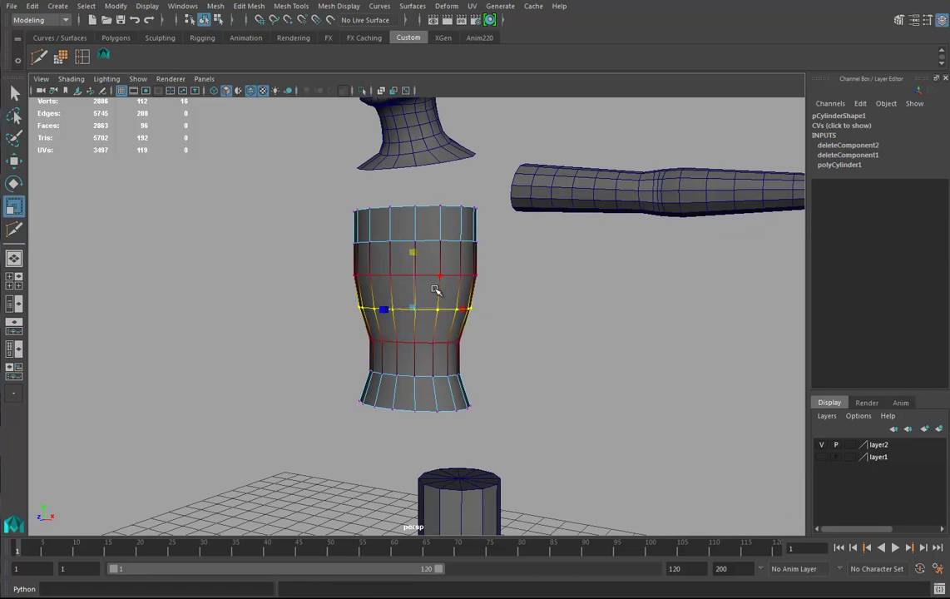
drag(415, 252, 415, 262)
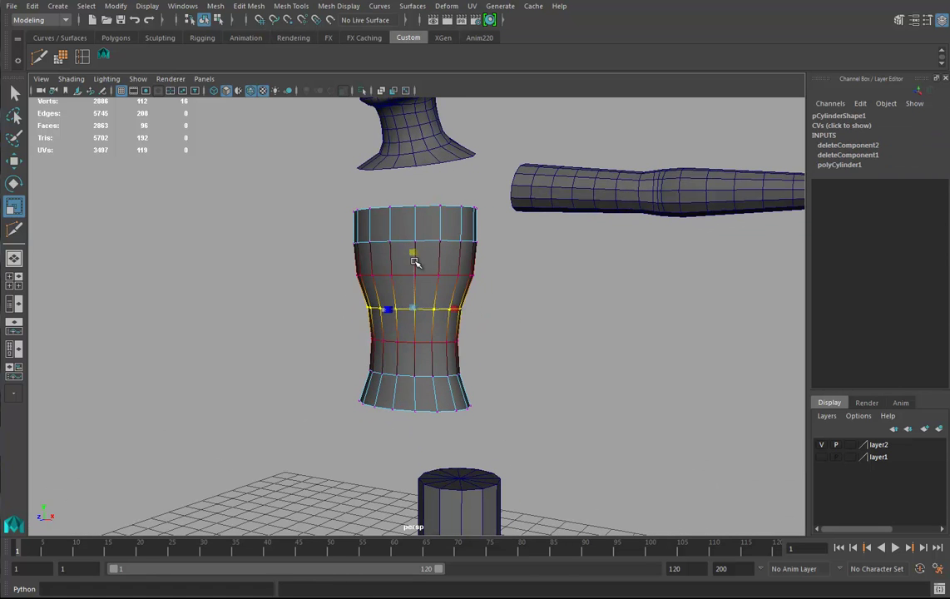
alt+drag(444, 360, 442, 405)
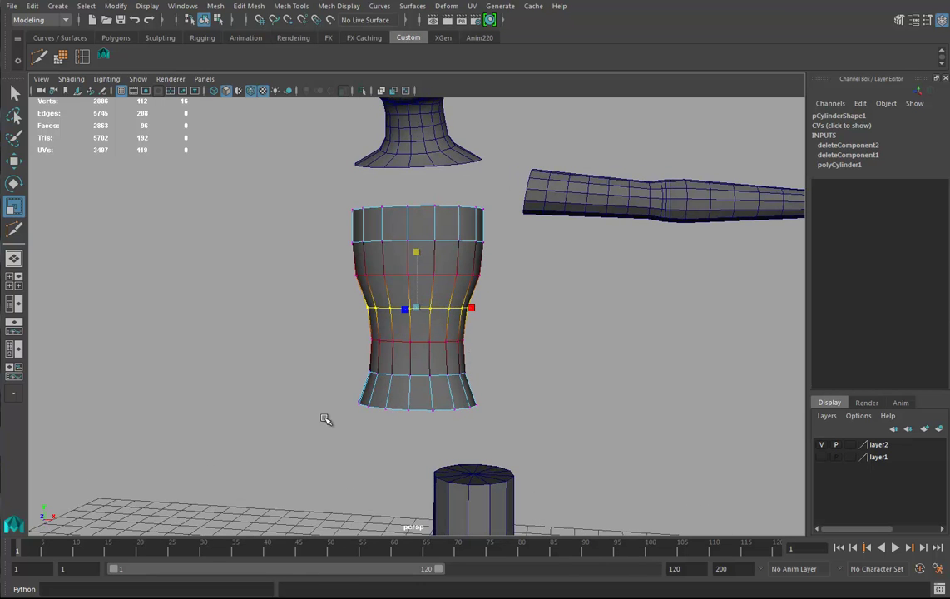
- Move the torso's waist and lower vertex rings in depth with soft selection to curve the back in profile
drag(536, 397, 536, 398)
alt+drag(418, 343, 449, 318)
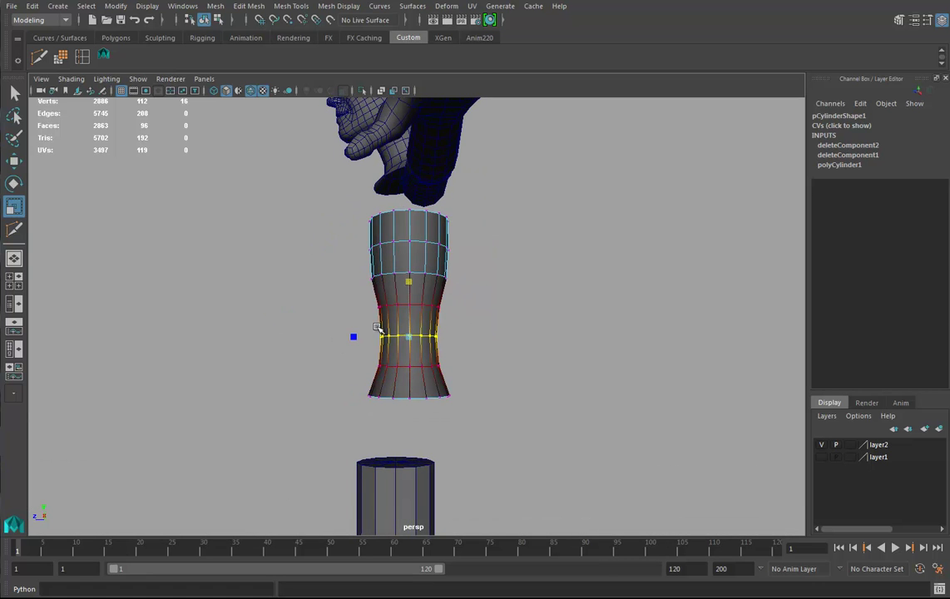
key(w)
drag(486, 320, 501, 322)
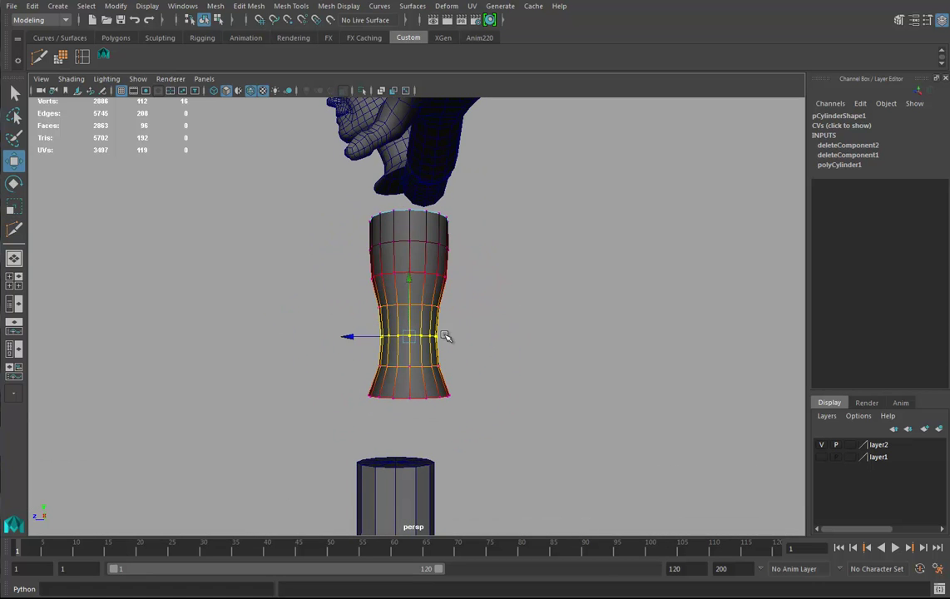
alt+drag(330, 337, 565, 359)
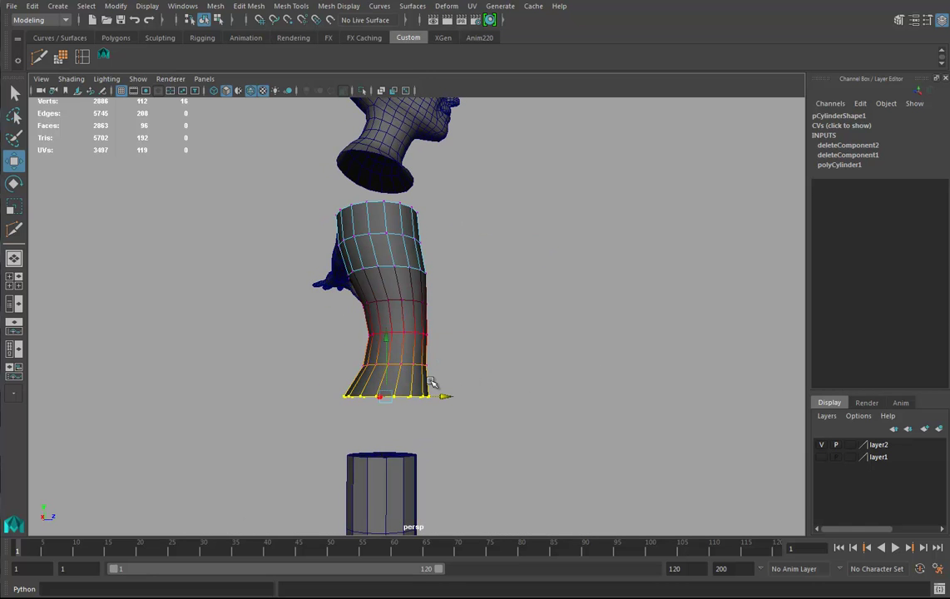
- Rotate the torso's bottom vertex ring to tilt the pelvis opening in profile
key(e)
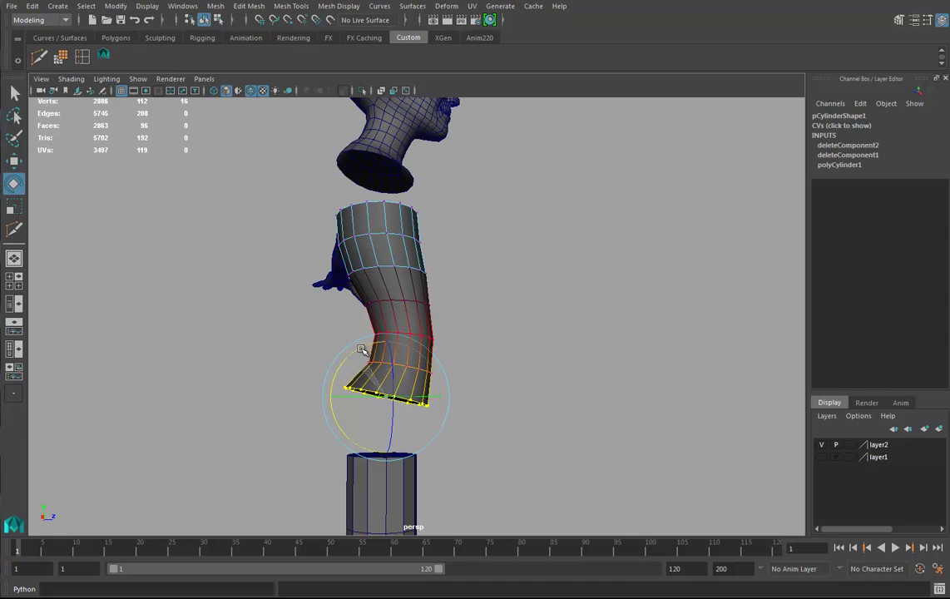
alt+drag(362, 350, 401, 377)
alt+drag(530, 391, 484, 359)
alt+drag(427, 375, 490, 384)
- Tilt the leg cylinder's top vertex ring upward on its outer side and widen it front to back with soft selection
right_drag(438, 342, 364, 247)
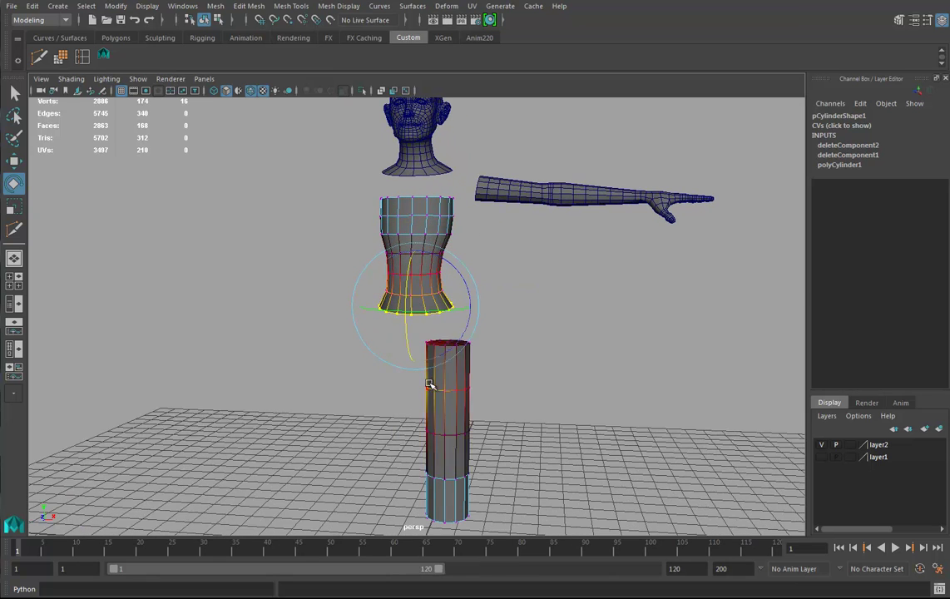
drag(462, 353, 499, 332)
key(ctrl+z)
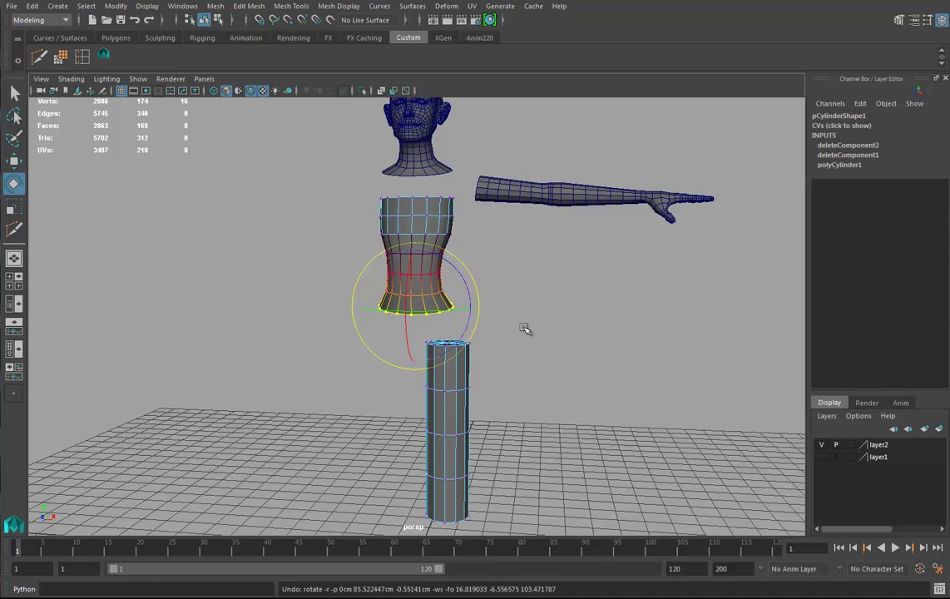
click(524, 329)
drag(499, 327, 422, 351)
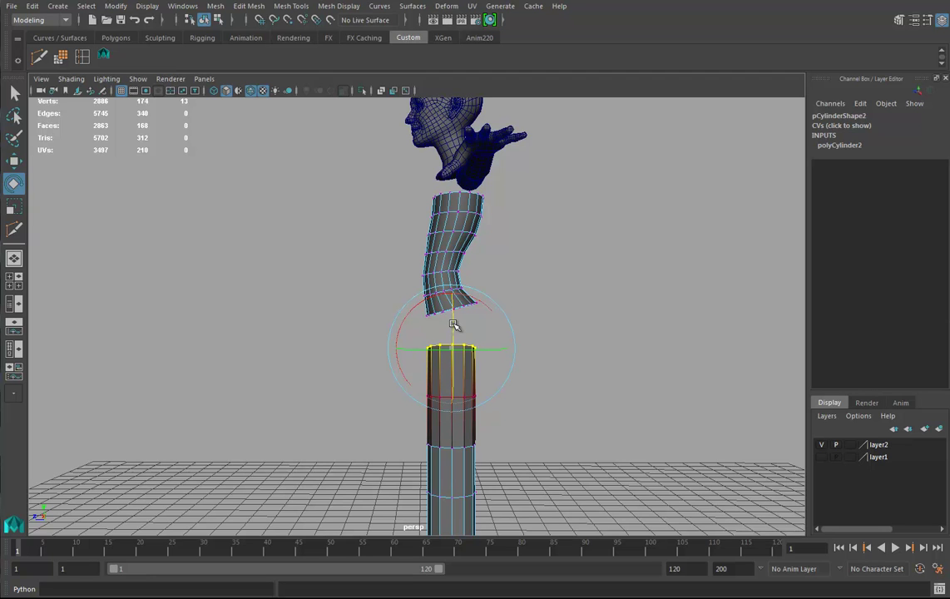
key(r)
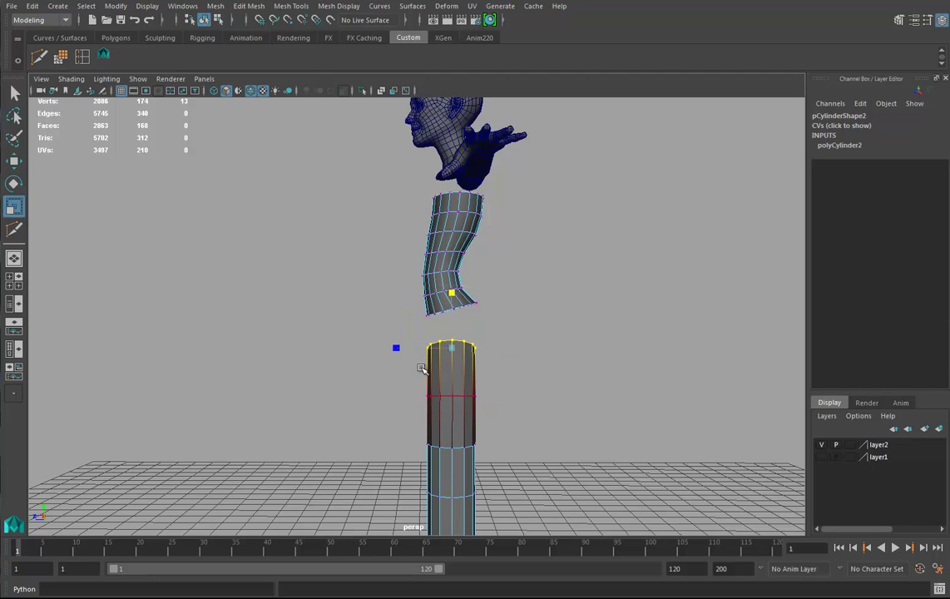
middle_drag(400, 349, 387, 347)
alt+drag(379, 347, 506, 463)
- Scale the leg's middle vertex ring inward for the knee and taper its lower end to the ankle
double_click(450, 384)
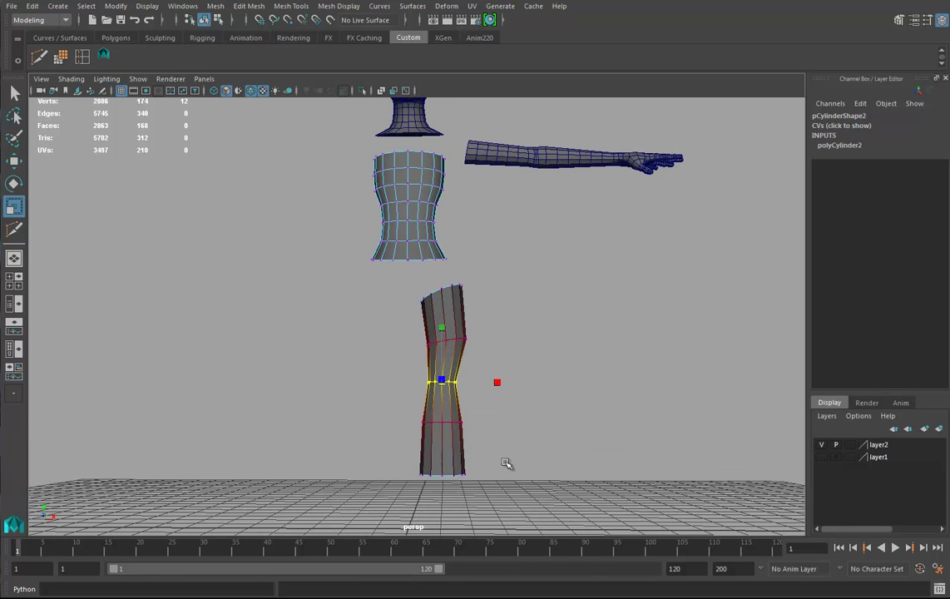
alt+drag(441, 476, 441, 488)
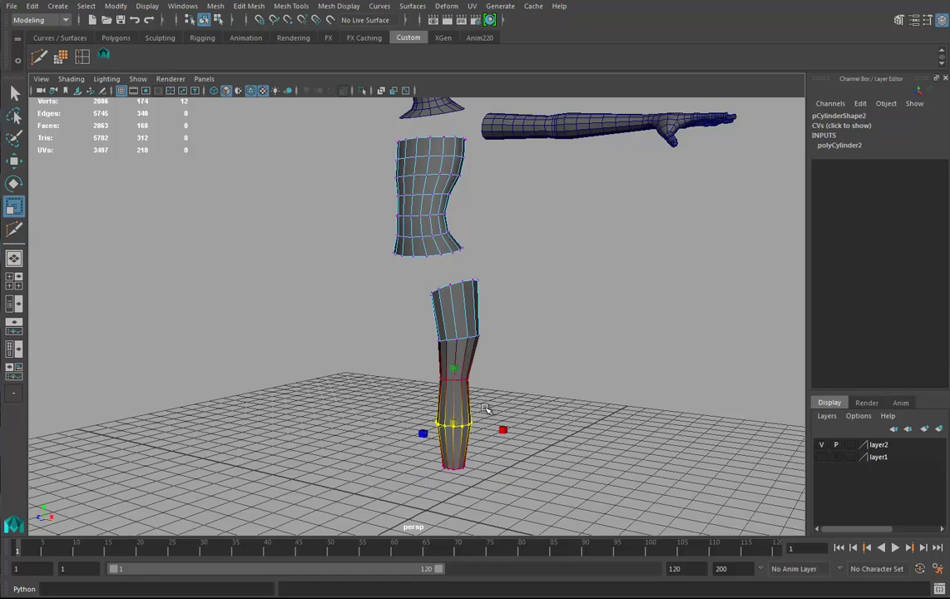
- Move the calf vertex ring backward and adjust the knee ring's position to shape the leg's profile
key(w)
alt+drag(485, 408, 414, 433)
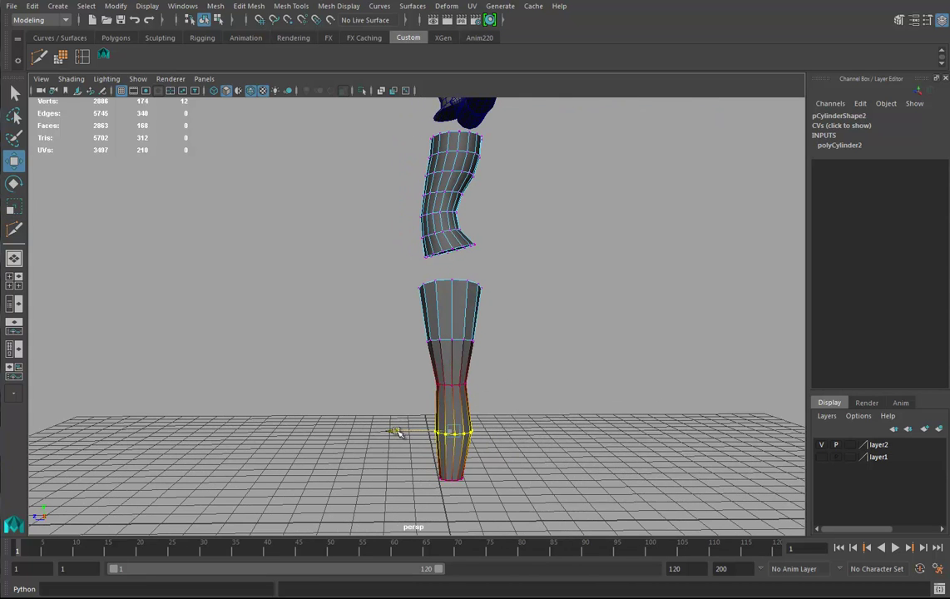
alt+drag(467, 416, 444, 400)
alt+drag(444, 400, 456, 414)
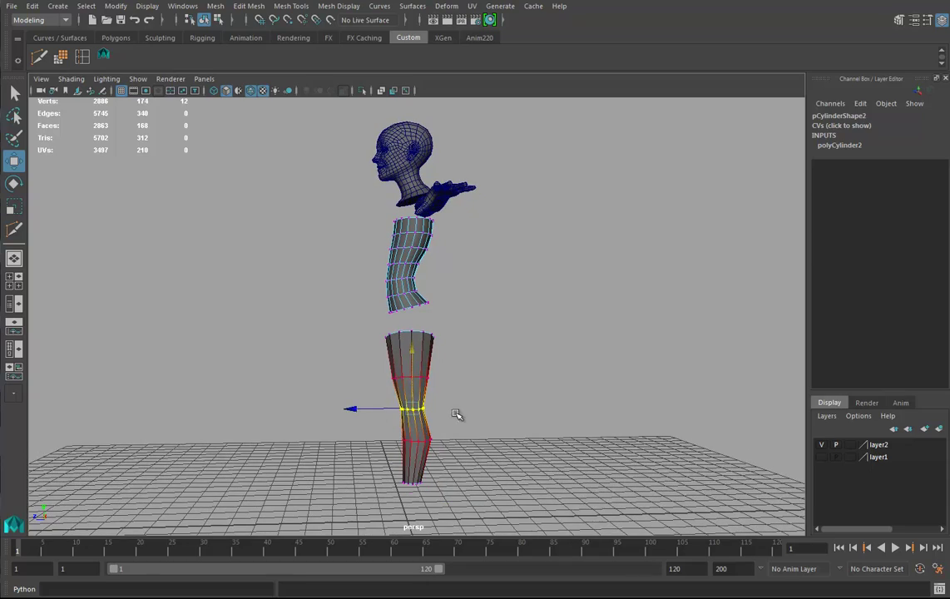
alt+drag(342, 408, 505, 413)
- Reposition the outer and inner vertices of the leg's top rim with soft selection and adjust the ankle ring
alt+drag(503, 344, 444, 331)
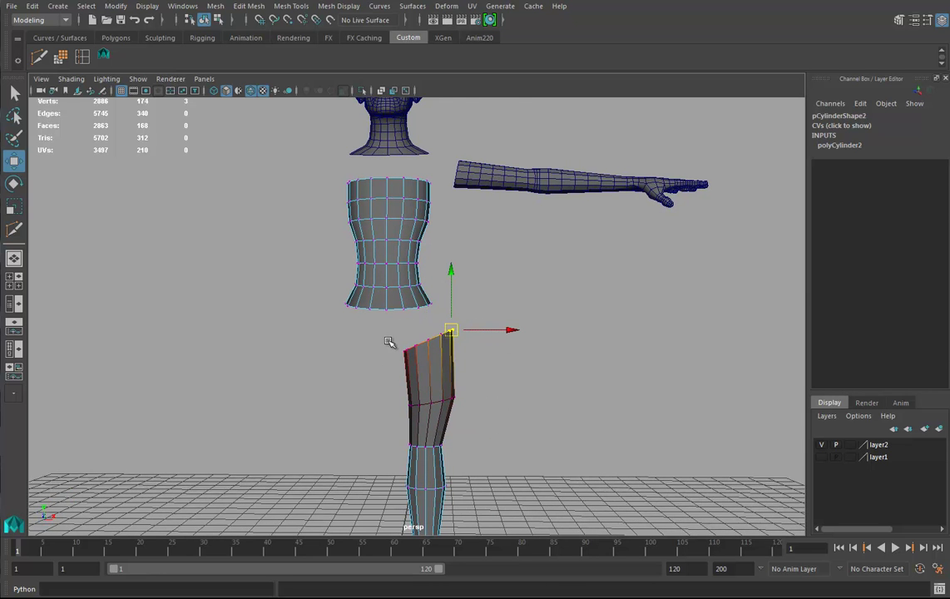
alt+drag(402, 356, 357, 396)
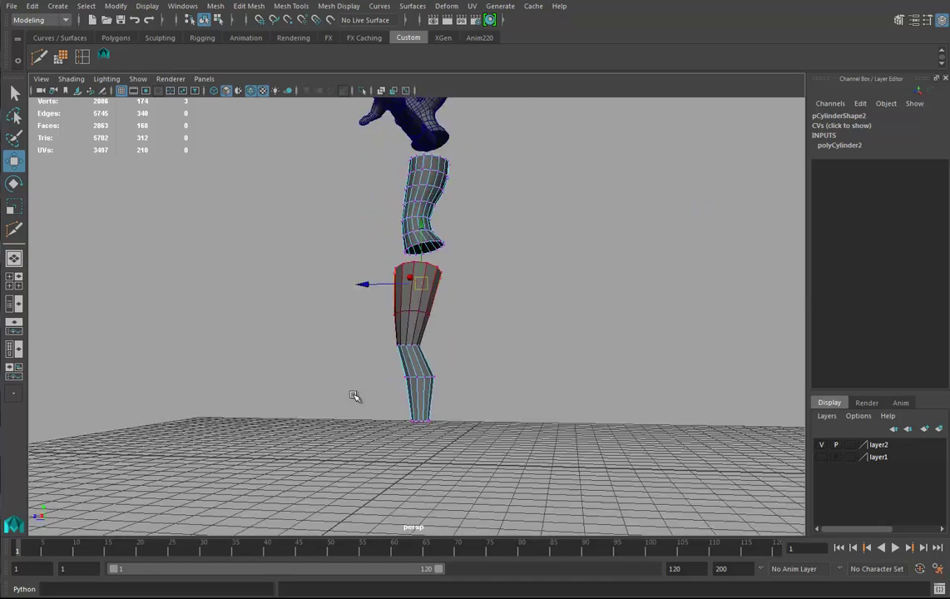
alt+right_drag(356, 397, 479, 348)
alt+drag(480, 348, 612, 392)
alt+drag(501, 272, 549, 376)
alt+right_drag(549, 376, 448, 304)
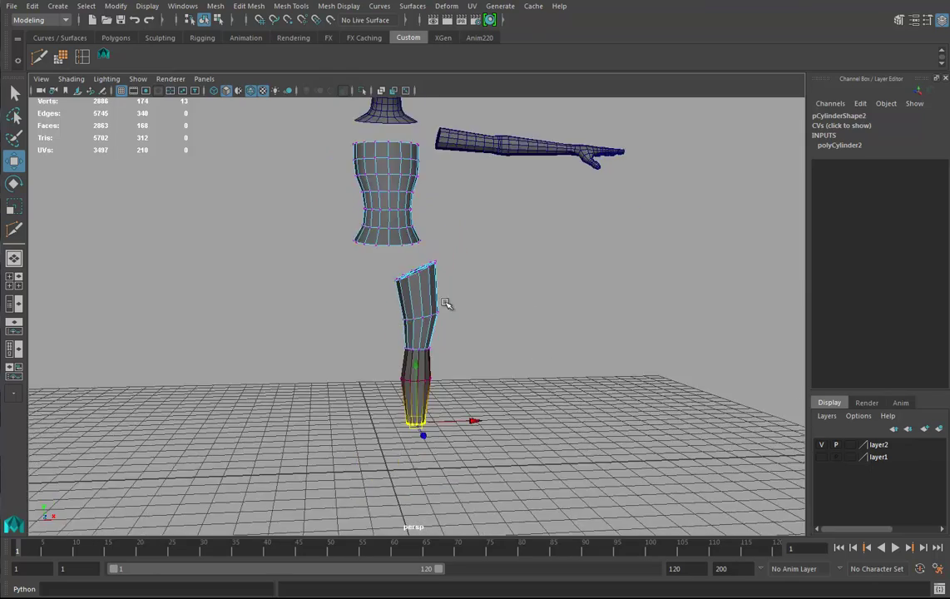
- Return to object mode, combine the torso and head into one mesh, and delete its construction history
alt+middle_drag(447, 304, 462, 431)
alt+drag(462, 430, 459, 317)
alt+right_drag(458, 318, 574, 325)
alt+middle_drag(503, 343, 497, 395)
alt+drag(496, 395, 513, 381)
right_drag(428, 273, 481, 247)
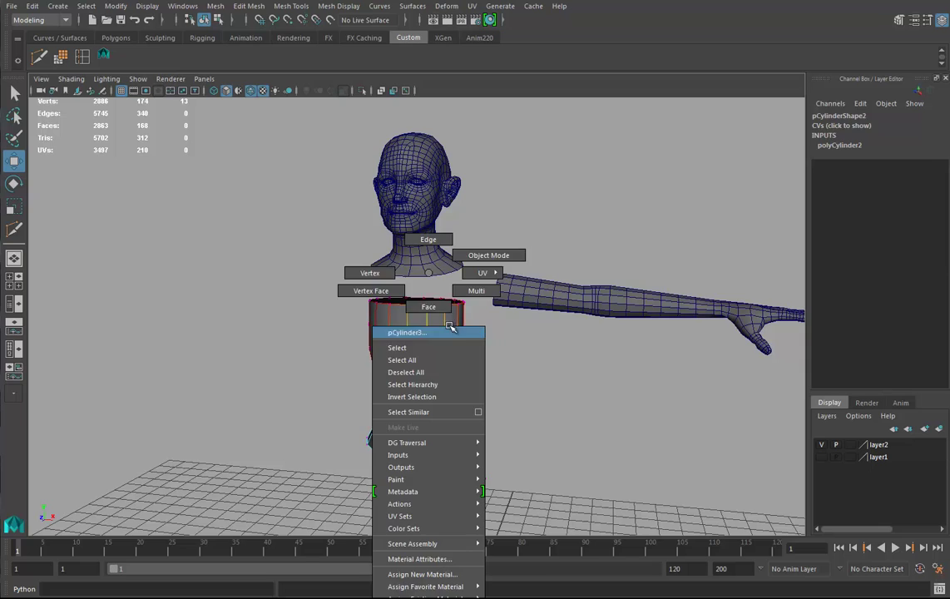
click(457, 345)
mouse_move(504, 357)
alt+mouse_down()
mouse_move(472, 372)
mouse_move(499, 368)
mouse_move(502, 378)
alt+mouse_up()
alt+right_drag(502, 378, 534, 365)
alt+drag(534, 365, 428, 354)
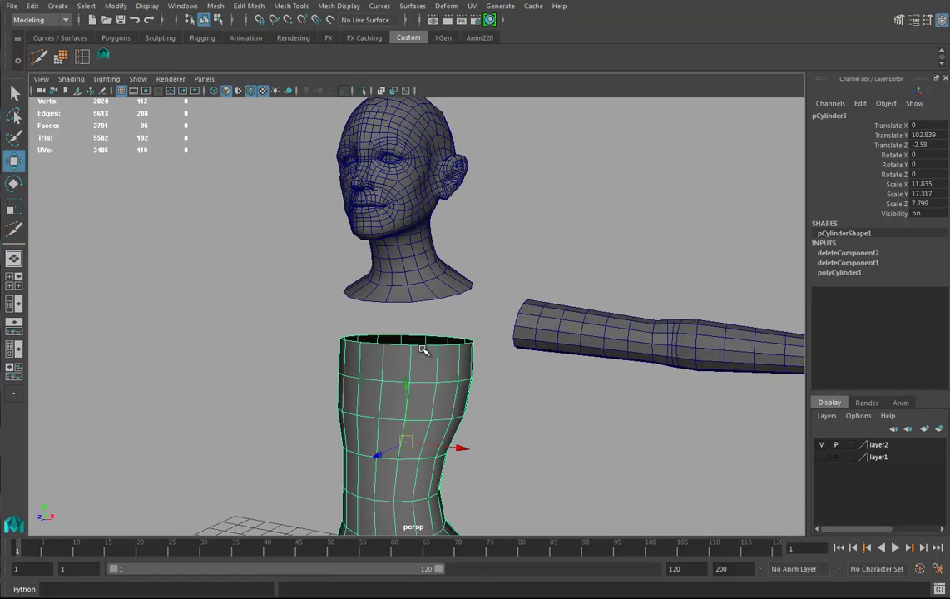
click(426, 281)
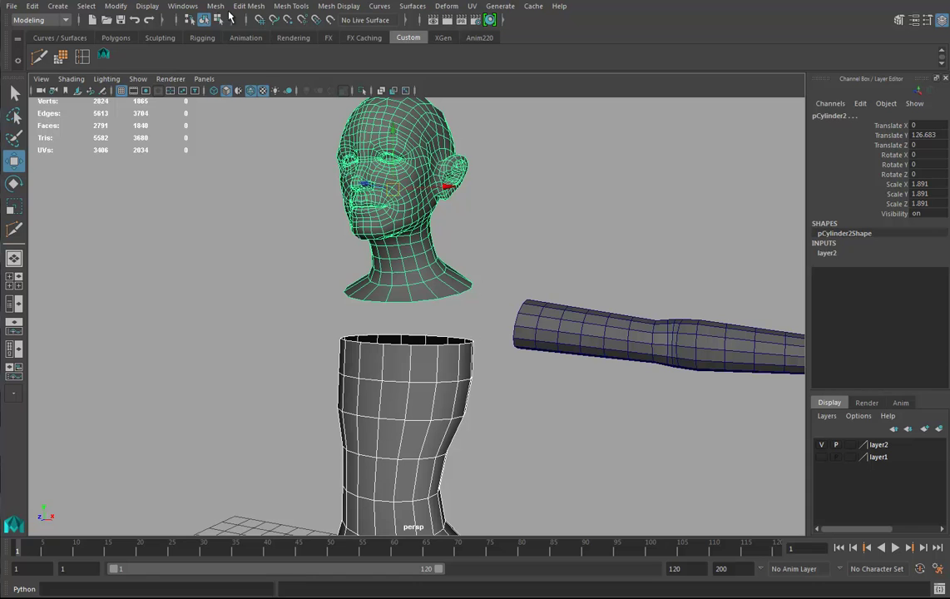
click(216, 6)
click(229, 49)
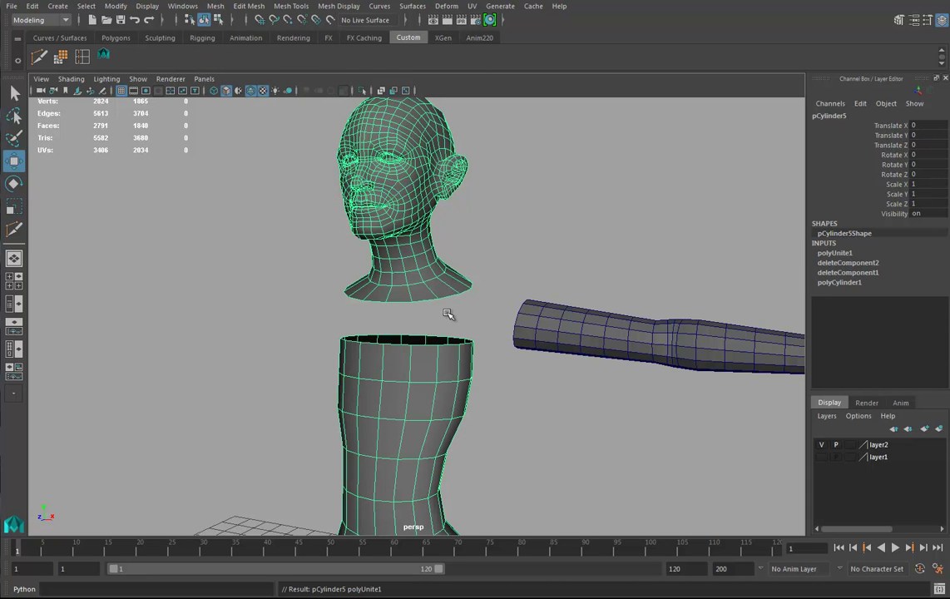
key(alt+shift+d)
- Turn off soft selection, bridge the neck's border edge loop to the torso's top border, and add a division to the bridge
alt+drag(487, 332, 473, 346)
right_drag(411, 349, 414, 242)
double_click(419, 330)
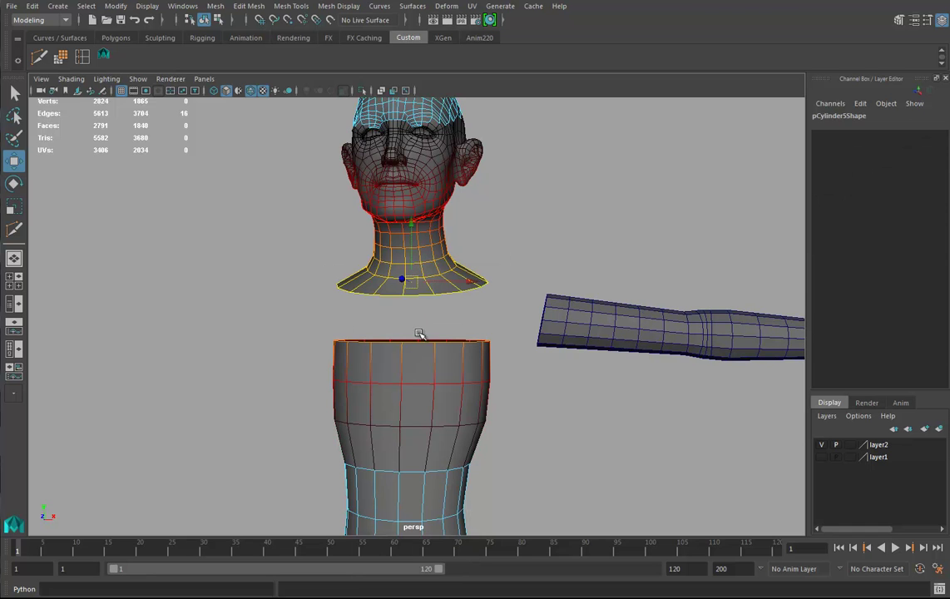
double_click(422, 343)
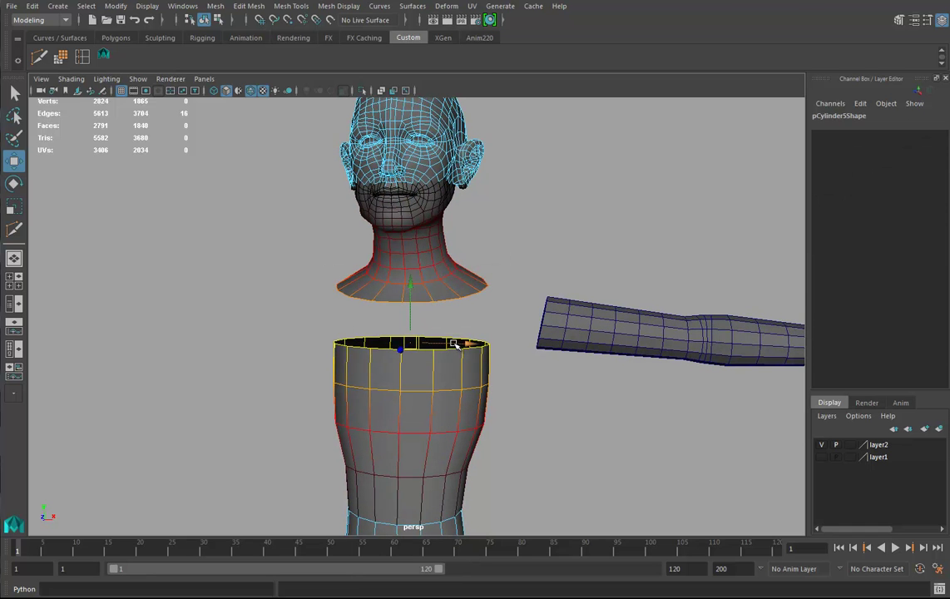
key(b)
shift+double_click(425, 300)
alt+drag(515, 346, 540, 379)
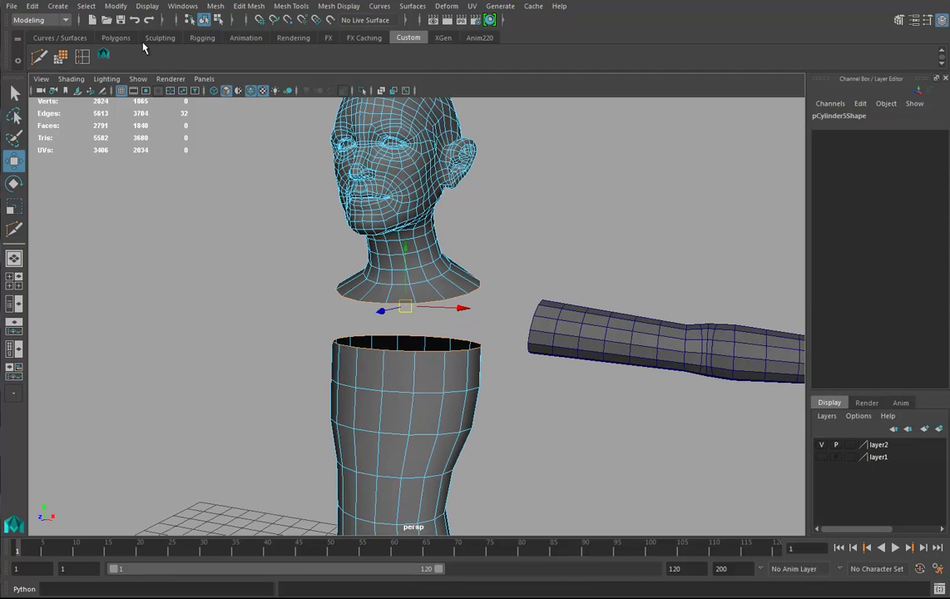
click(248, 6)
click(263, 63)
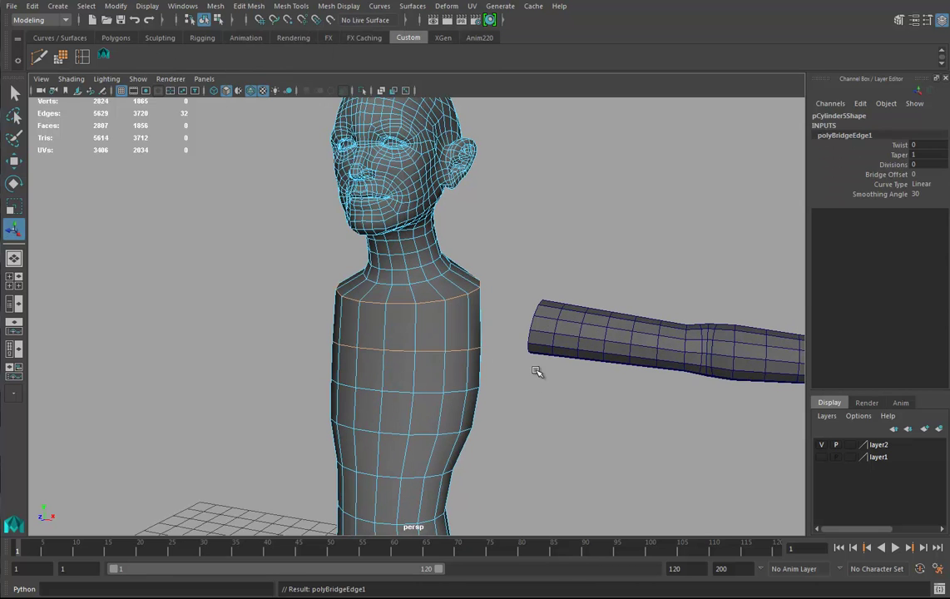
click(891, 165)
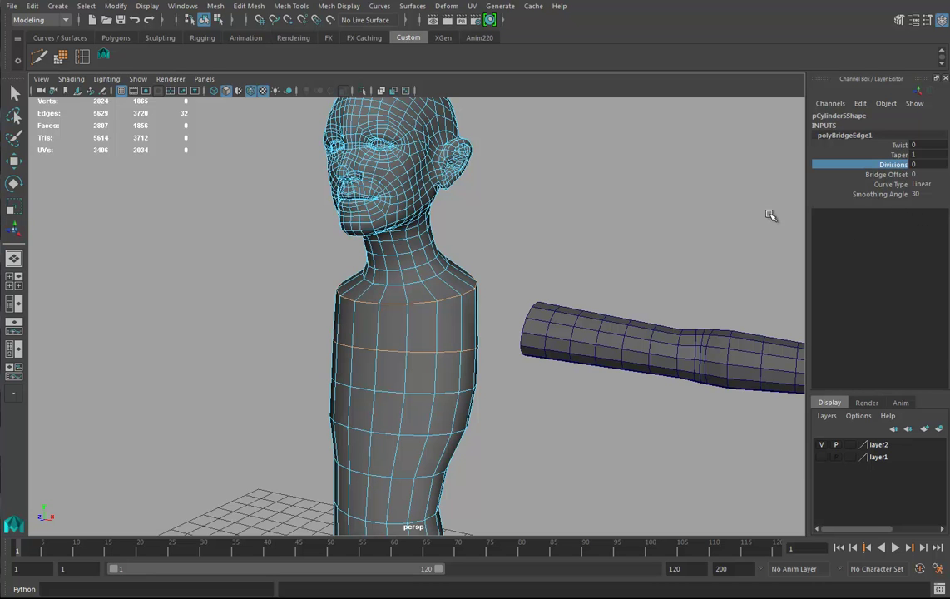
middle_drag(657, 240, 662, 242)
- Select the border edge loop at the arm's open shoulder end to check its edge count
alt+drag(489, 341, 418, 282)
right_drag(418, 282, 465, 255)
right_drag(416, 276, 407, 596)
alt+drag(518, 365, 556, 345)
click(558, 346)
alt+middle_drag(558, 346, 406, 323)
alt+drag(406, 323, 468, 304)
alt+right_drag(373, 304, 456, 291)
right_drag(393, 259, 395, 220)
double_click(367, 239)
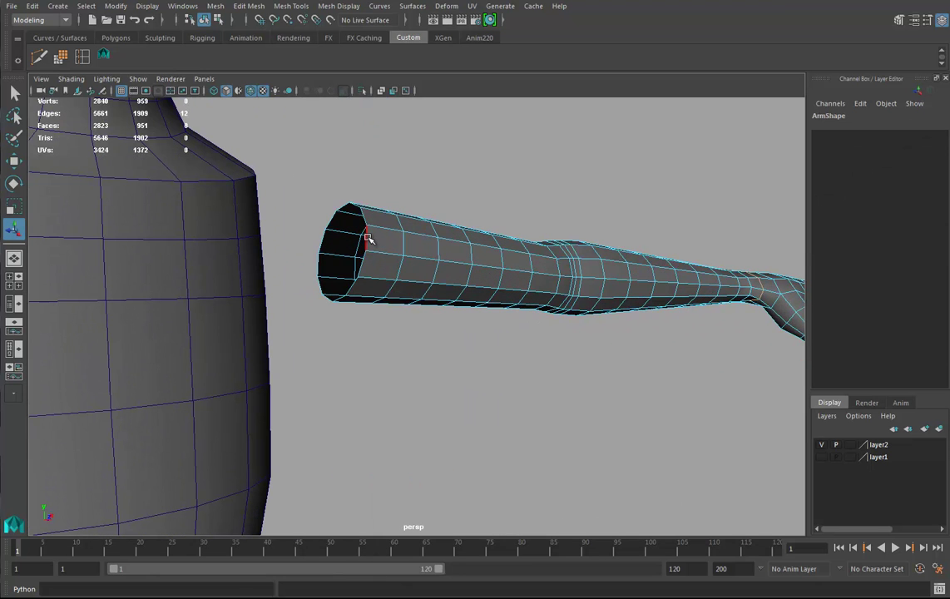
alt+drag(361, 289, 394, 293)
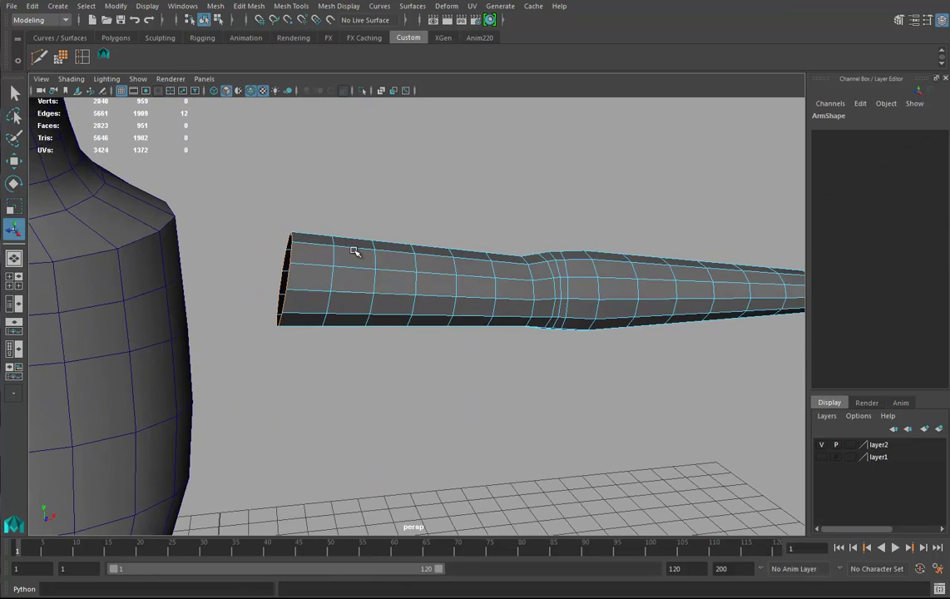
- Delete a block of six faces, three wide and two high, on the torso's side where the arm attaches
alt+drag(185, 123, 317, 273)
right_drag(316, 273, 317, 309)
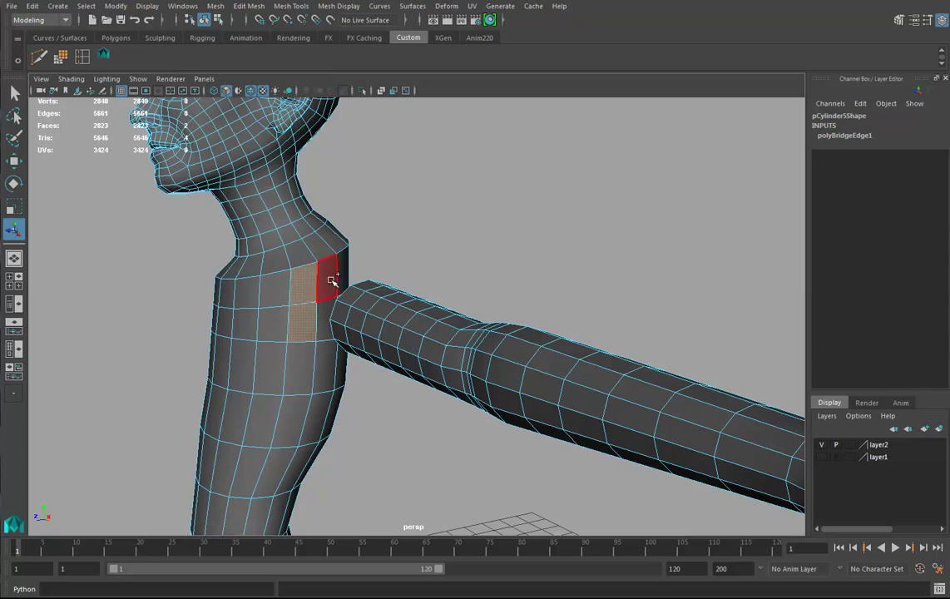
alt+drag(454, 315, 416, 348)
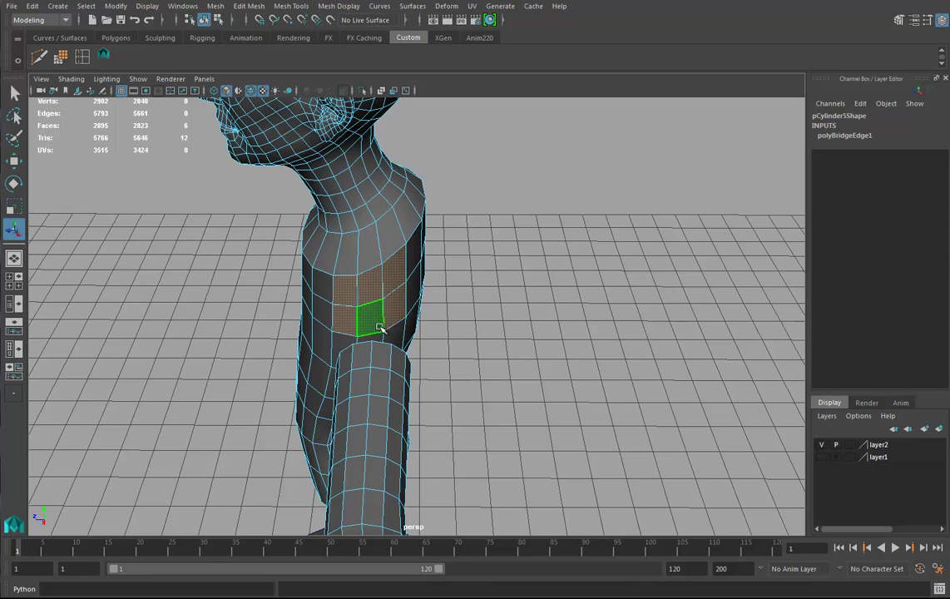
alt+drag(397, 327, 397, 319)
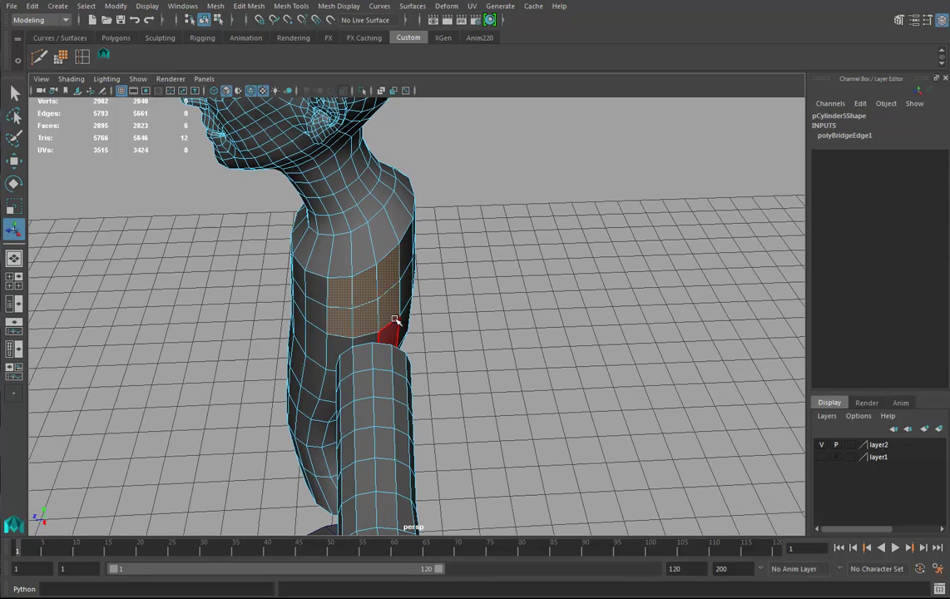
alt+drag(380, 298, 360, 293)
key(Delete)
- Select the horizontal edge loop around the torso at the middle of the shoulder opening and move it down
right_drag(364, 272, 364, 257)
alt+drag(362, 302, 207, 172)
alt+drag(309, 254, 418, 356)
alt+middle_drag(418, 356, 441, 374)
alt+drag(441, 374, 346, 379)
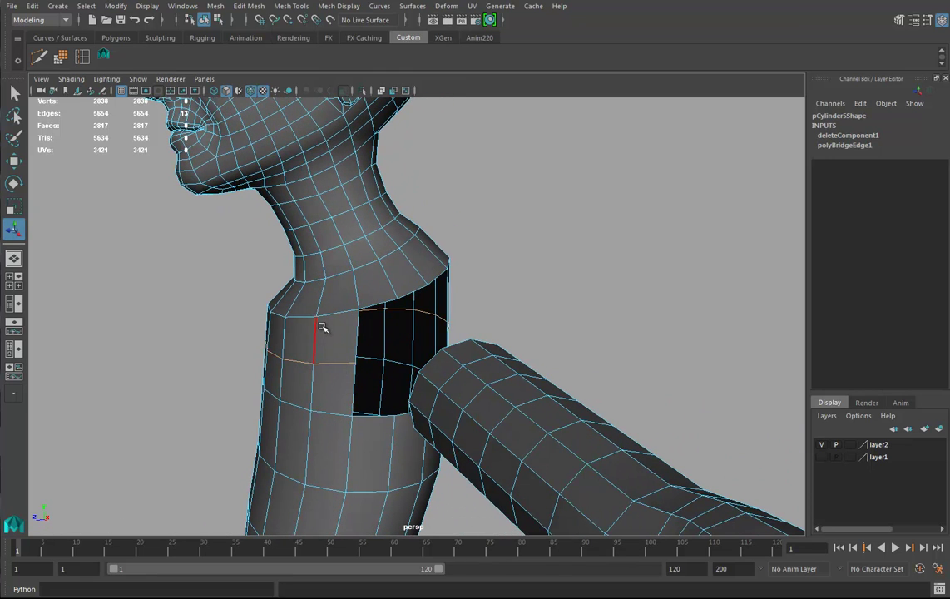
key(w)
drag(352, 276, 353, 286)
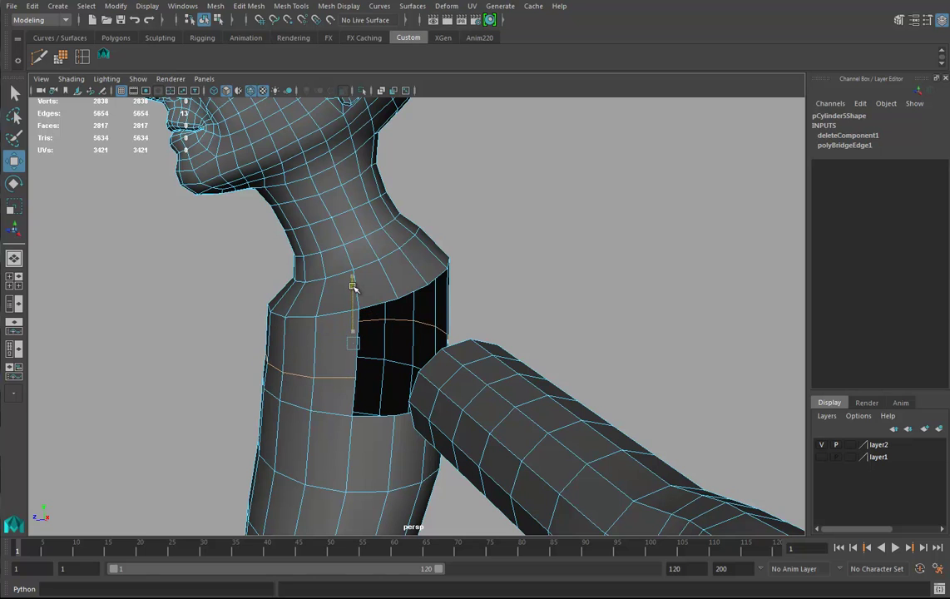
- Insert another horizontal edge loop above the lowered one and select the shoulder opening's border edges
shift+right_drag(321, 341, 345, 374)
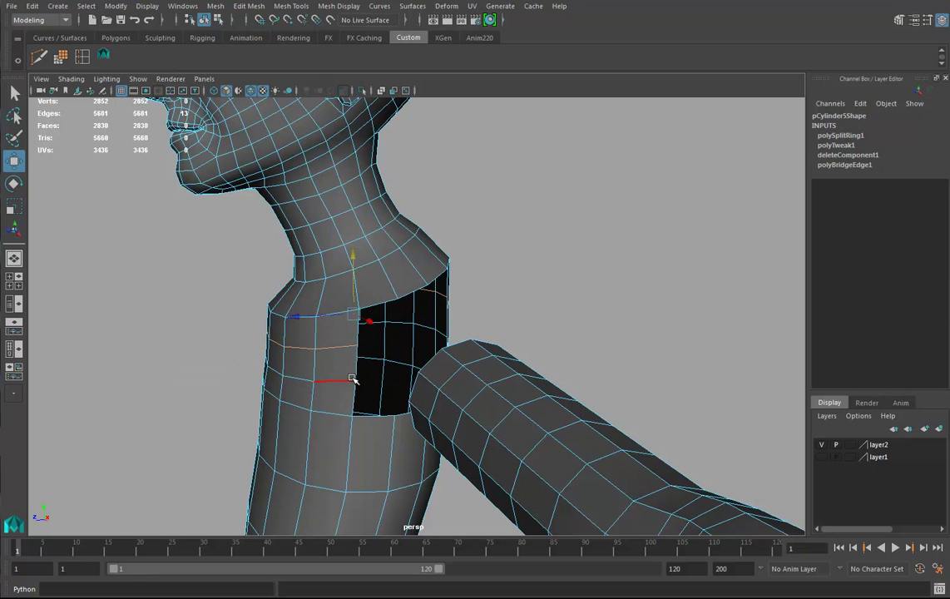
alt+drag(290, 181, 248, 181)
alt+drag(281, 238, 440, 371)
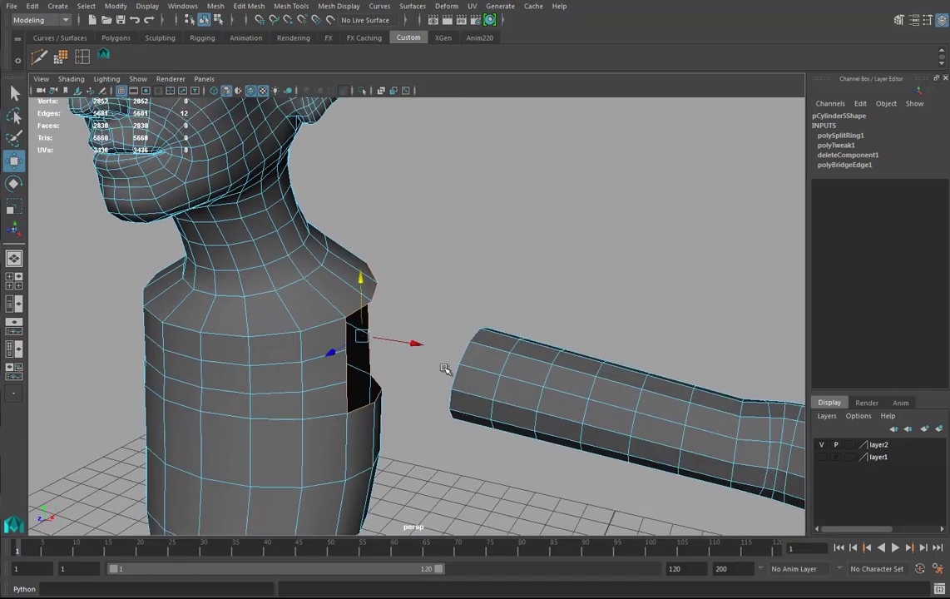
alt+middle_drag(440, 371, 461, 348)
alt+drag(532, 358, 524, 335)
- Combine the torso and arm into one mesh and delete its construction history
right_drag(521, 336, 558, 259)
shift+click(326, 363)
alt+drag(326, 364, 306, 351)
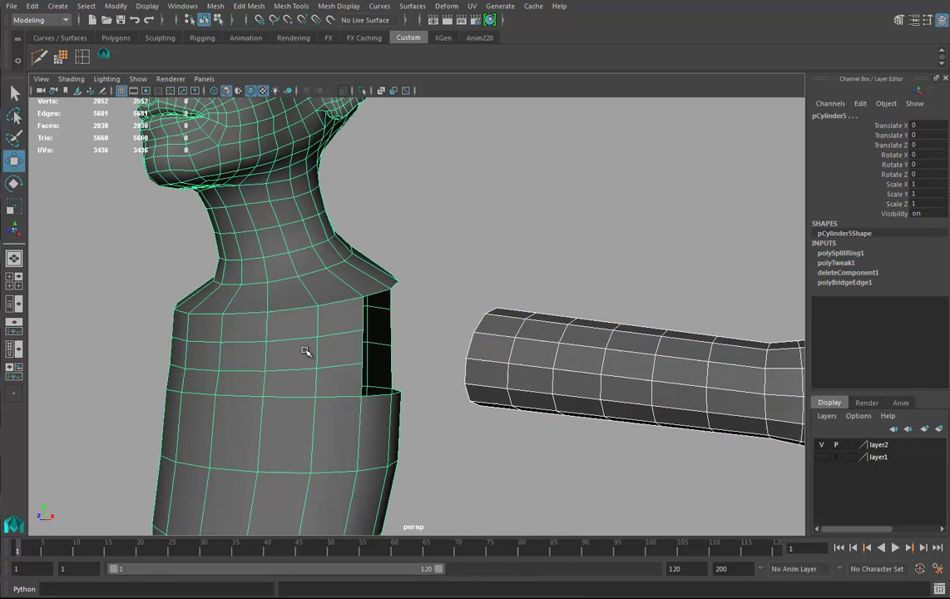
click(249, 6)
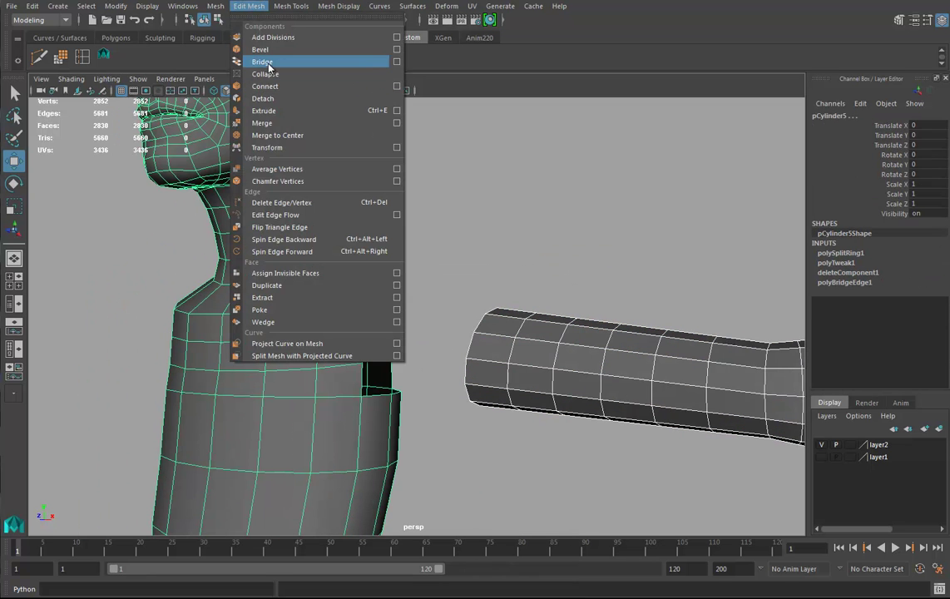
click(238, 49)
alt+drag(394, 363, 355, 331)
key(alt+shift+d)
- Select the border edges of the arm's open end and the torso's shoulder opening and bridge them with 0 divisions
alt+drag(462, 381, 481, 332)
right_drag(483, 271, 482, 240)
double_click(485, 318)
shift+double_click(416, 274)
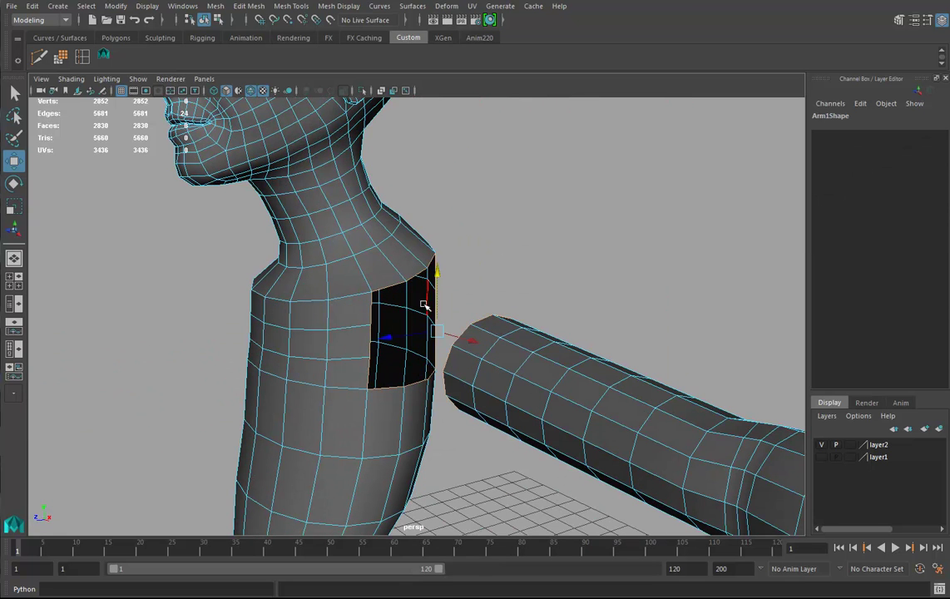
click(251, 7)
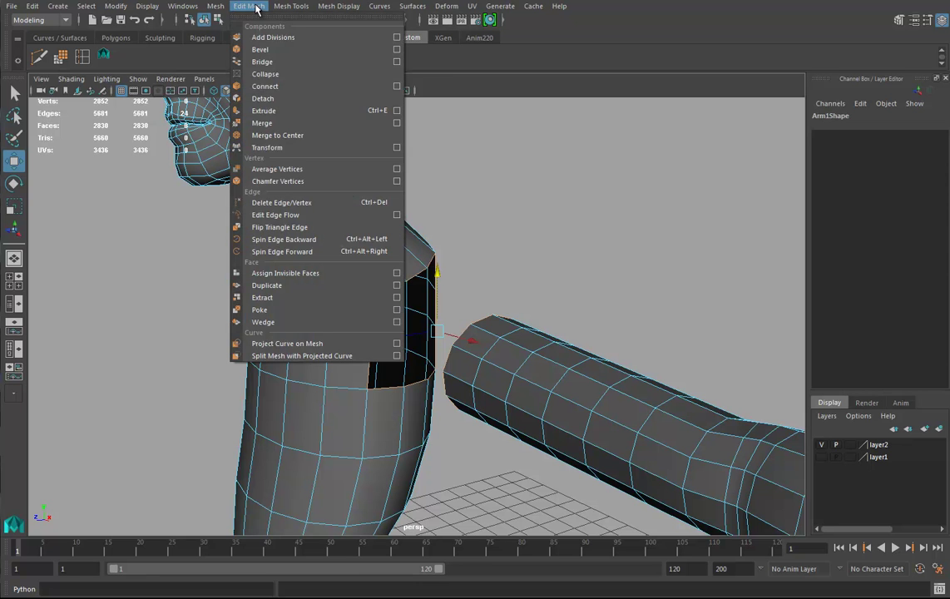
click(263, 61)
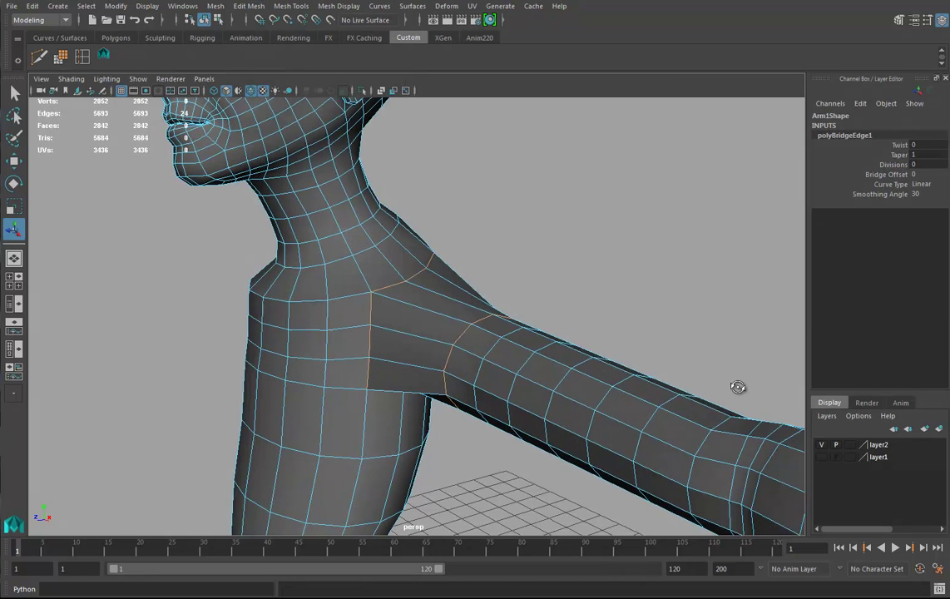
- Insert three edge loops around the bridged section between shoulder and arm, dividing it into four bands
alt+drag(720, 395, 791, 349)
alt+drag(632, 268, 613, 353)
alt+drag(485, 345, 462, 351)
click(430, 334)
ctrl+right_drag(429, 333, 468, 374)
alt+drag(563, 402, 475, 380)
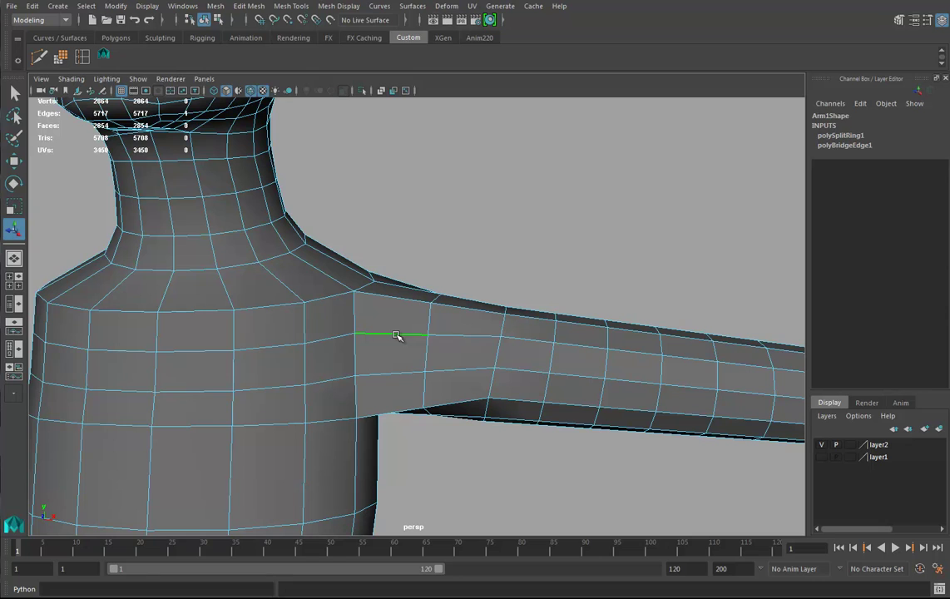
click(396, 336)
click(466, 336)
- Insert one edge loop around the collar at the base of the neck and one around the torso just below the armpit
alt+drag(475, 364, 420, 342)
click(398, 237)
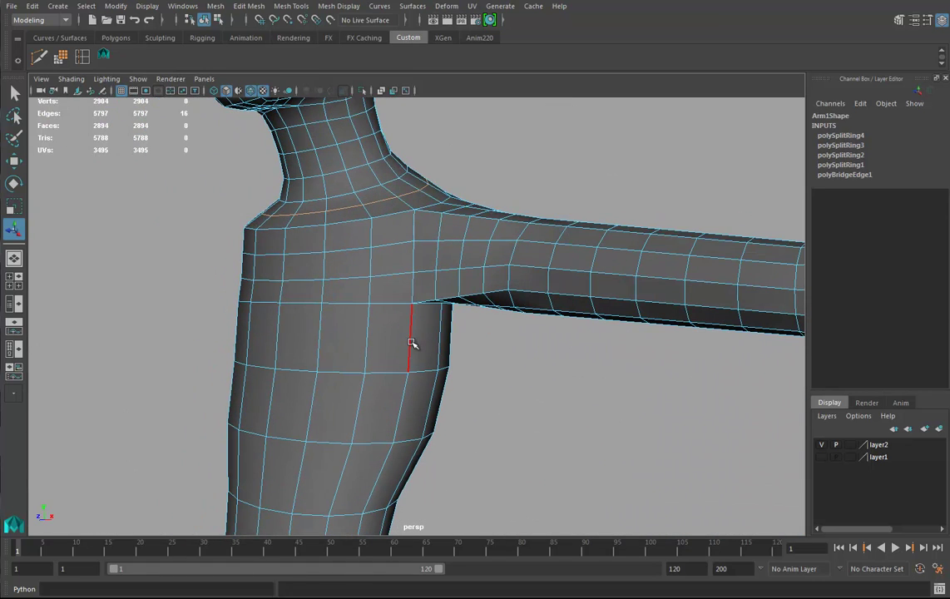
click(411, 343)
alt+drag(613, 353, 511, 333)
- Delete all faces of the body half opposite the arm, up to the centre line
right_click(415, 273)
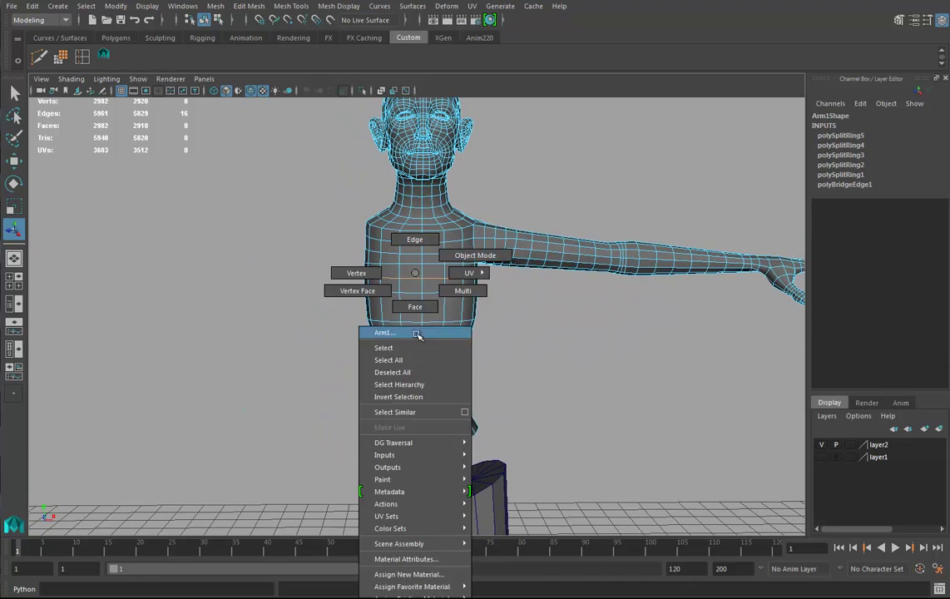
click(415, 306)
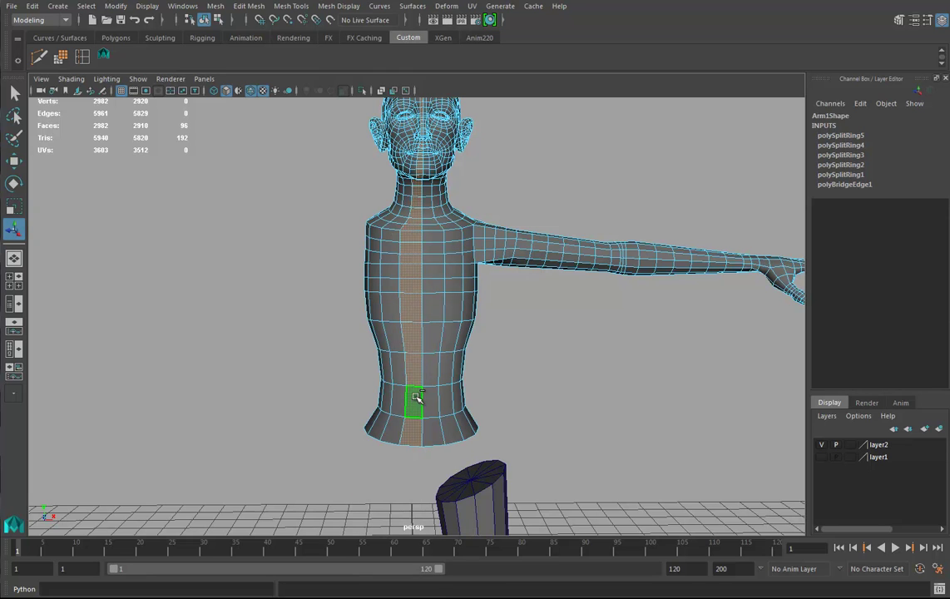
key(Delete)
double_click(395, 377)
key(Delete)
alt+drag(534, 337, 462, 272)
- Select the body mesh in object mode and smooth the front and top of the shoulder with the Sculpt Geometry Tool
right_drag(435, 239, 494, 220)
click(464, 246)
alt+drag(464, 246, 503, 387)
alt+right_drag(502, 387, 647, 412)
alt+drag(647, 412, 445, 309)
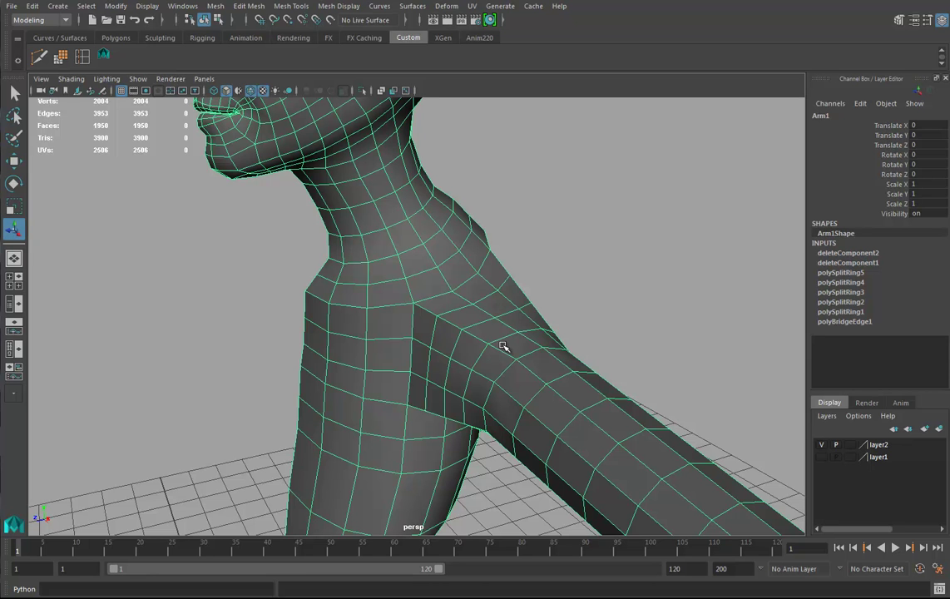
alt+drag(456, 324, 522, 297)
right_drag(521, 273, 520, 298)
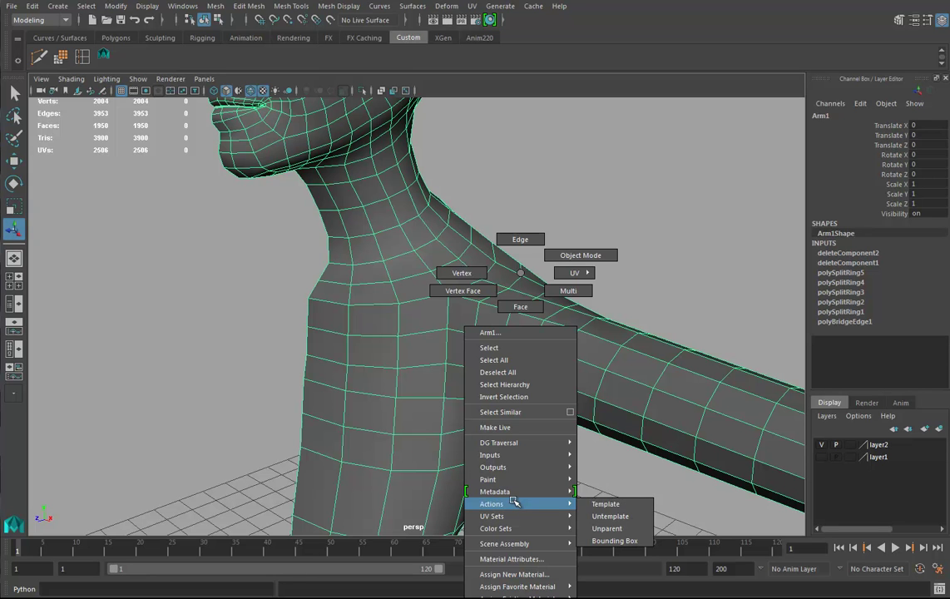
mouse_move(524, 479)
click(602, 504)
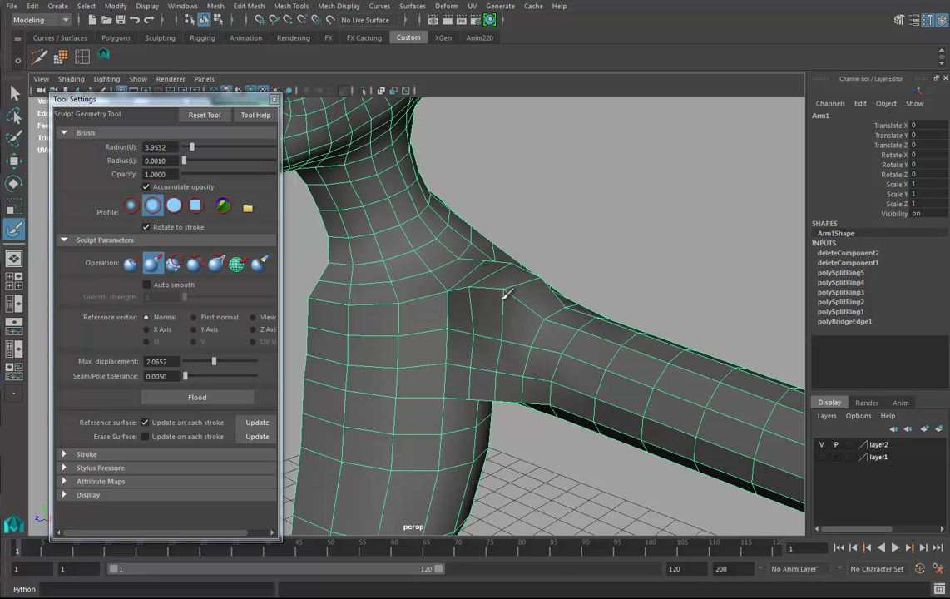
alt+drag(513, 257, 494, 296)
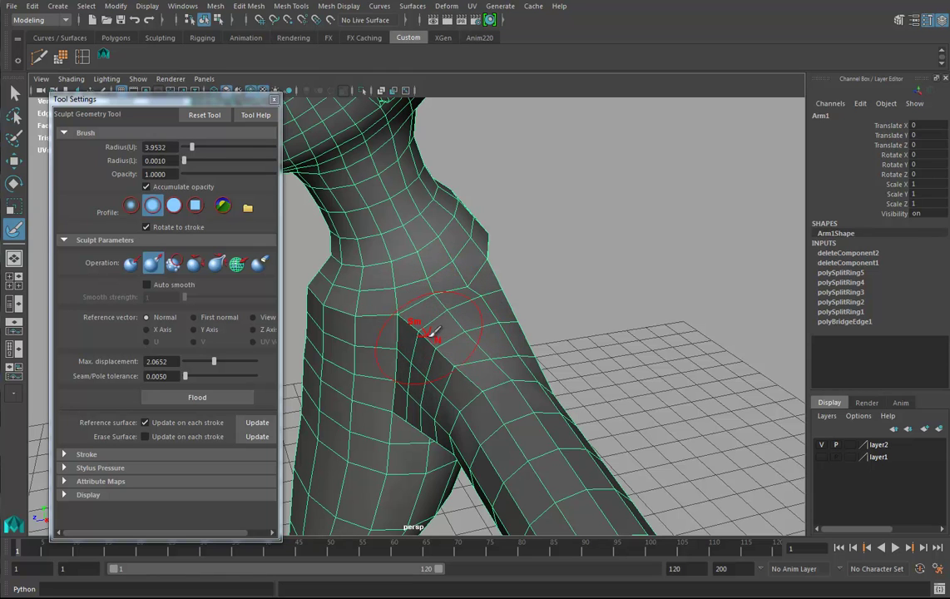
drag(423, 358, 444, 357)
mouse_move(501, 324)
mouse_down()
mouse_move(514, 324)
mouse_move(454, 299)
mouse_up()
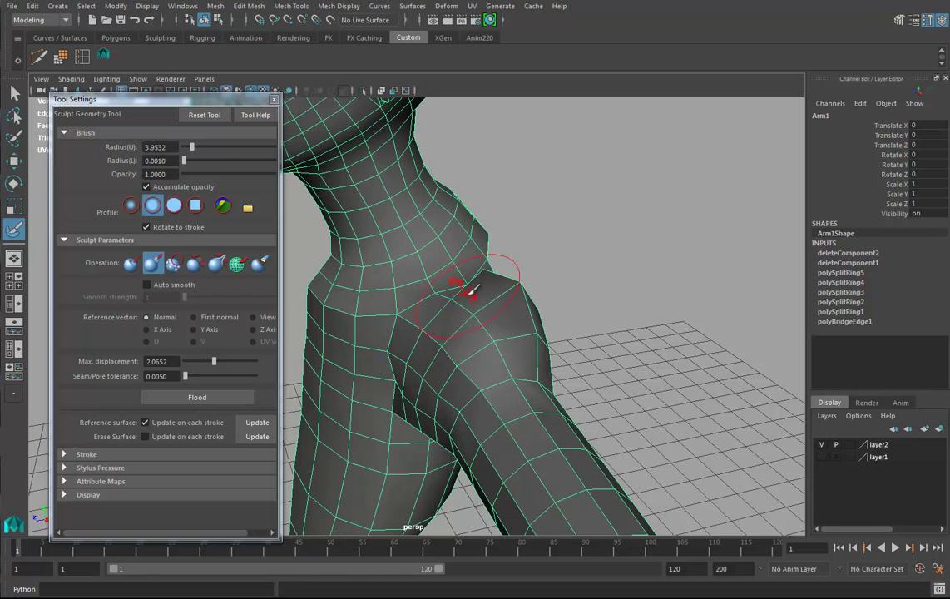
- Sculpt the back of the shoulder and shoulder blade area, lowering the brush's maximum displacement to 0.8179
mouse_move(509, 324)
alt+mouse_down()
mouse_move(547, 322)
mouse_move(426, 312)
alt+mouse_up()
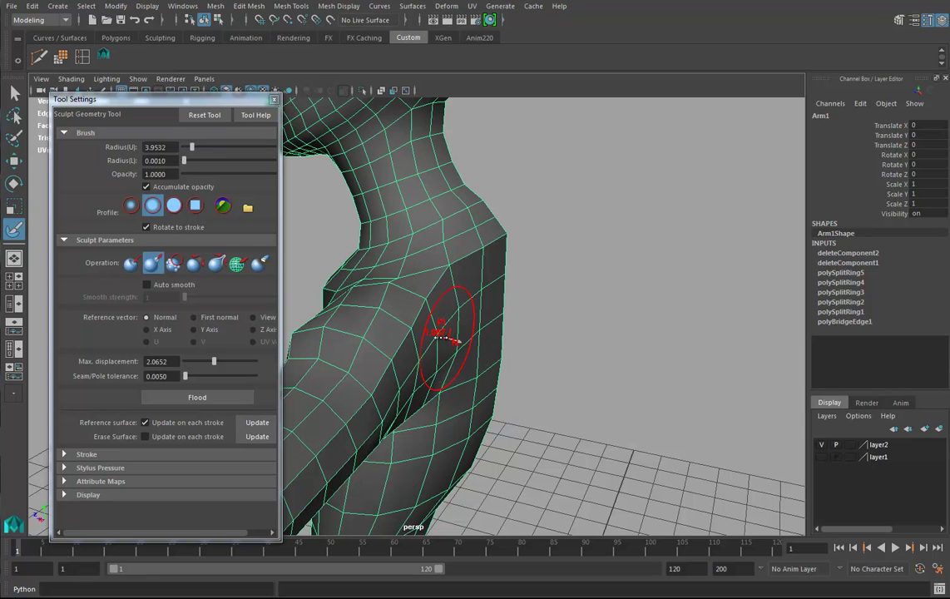
mouse_move(432, 384)
alt+mouse_down()
mouse_move(427, 302)
mouse_move(408, 303)
alt+mouse_up()
drag(345, 302, 384, 298)
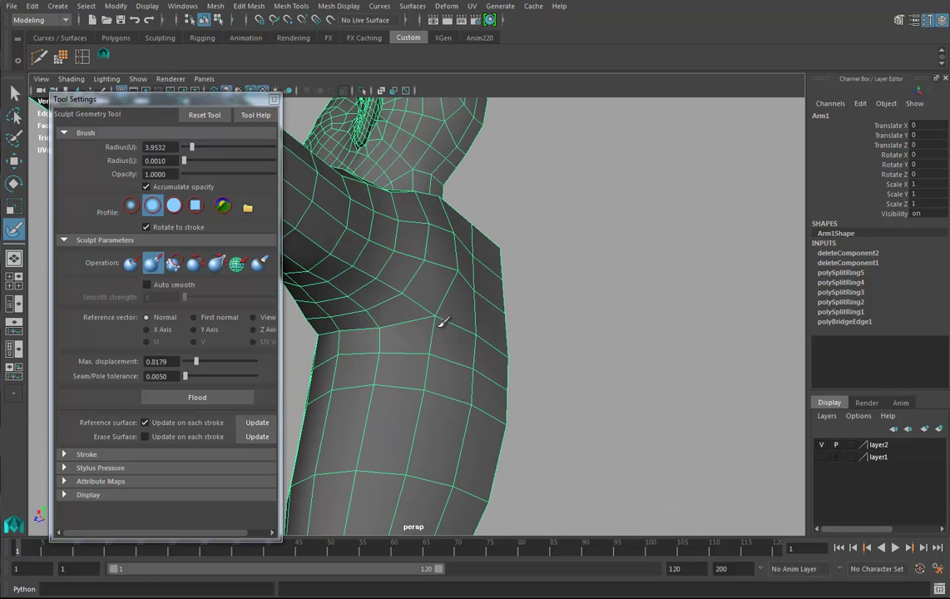
alt+drag(451, 306, 373, 317)
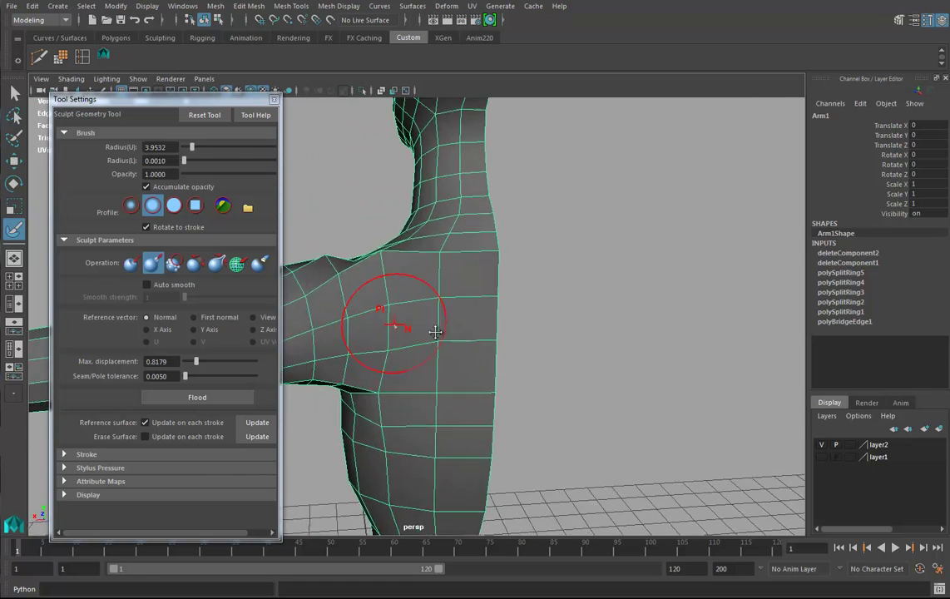
alt+middle_drag(373, 317, 538, 316)
drag(539, 313, 476, 295)
- Sculpt the armpit and the underside of the upper arm into a rounded transition
mouse_move(447, 327)
alt+mouse_down()
mouse_move(600, 331)
mouse_move(600, 278)
mouse_move(537, 290)
mouse_move(427, 341)
alt+mouse_up()
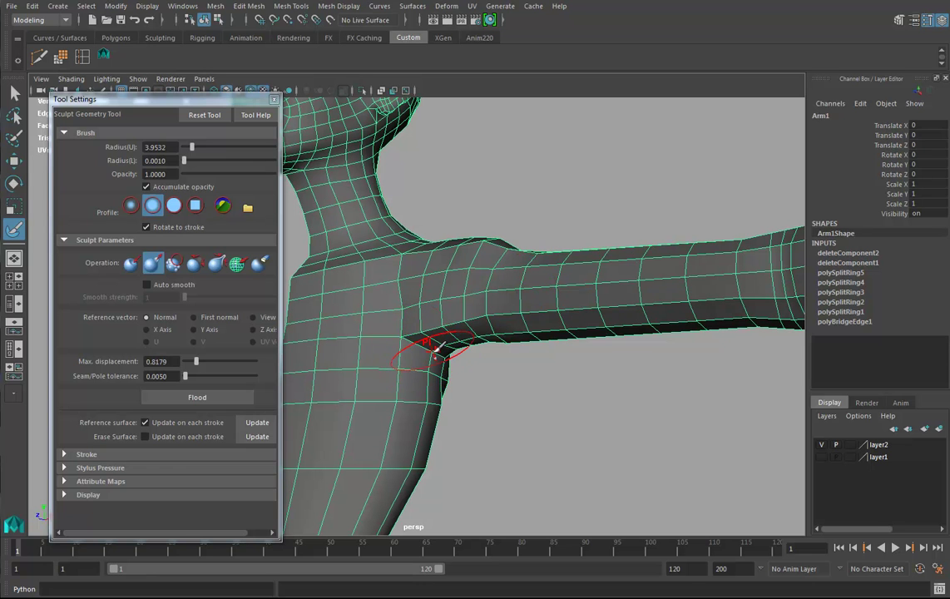
alt+drag(431, 354, 432, 346)
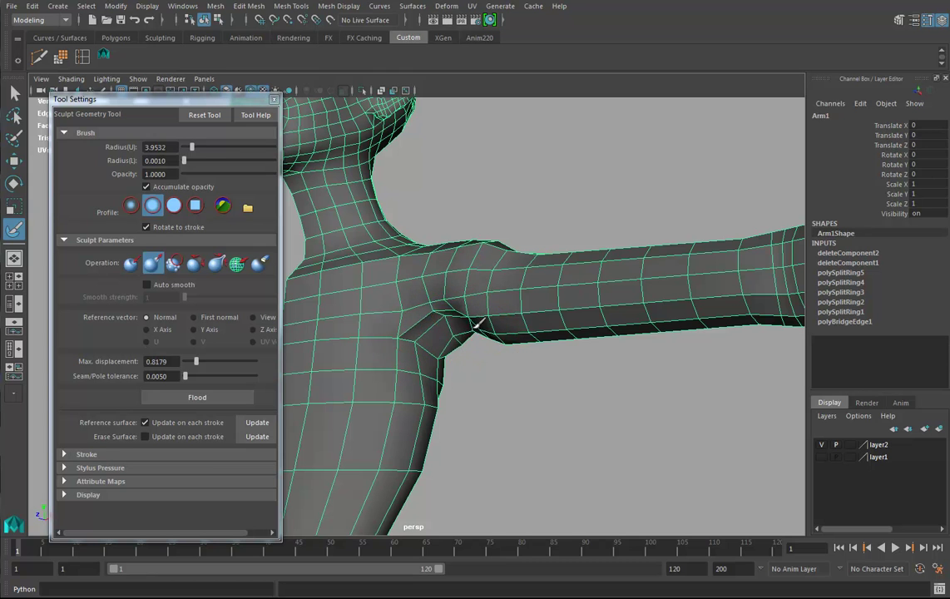
drag(422, 343, 478, 340)
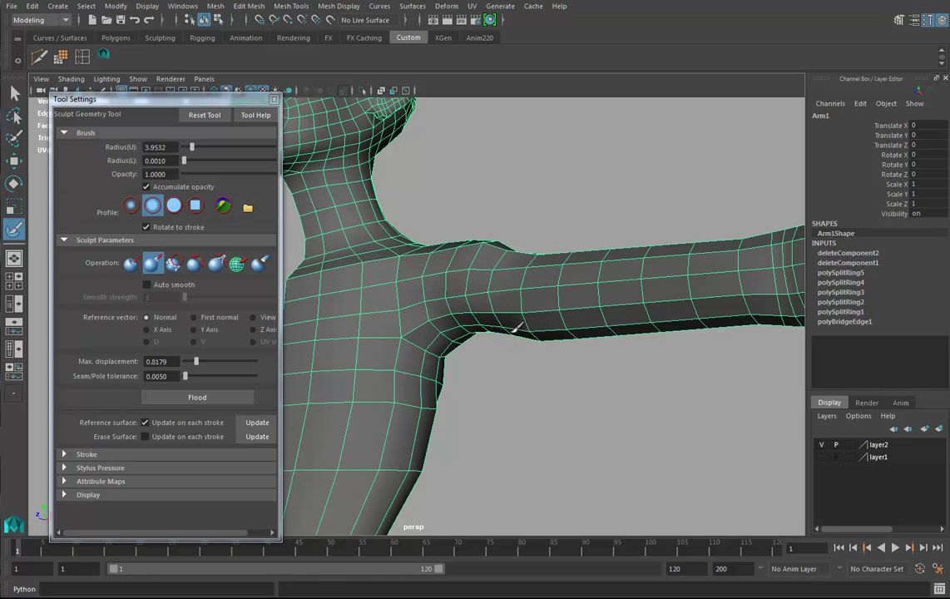
- Check the sculpted shoulder from front and back, leave sculpting for the Move tool, and delete the body mesh's construction history
mouse_move(529, 407)
alt+mouse_down()
mouse_move(494, 415)
mouse_move(503, 379)
mouse_move(428, 326)
alt+mouse_up()
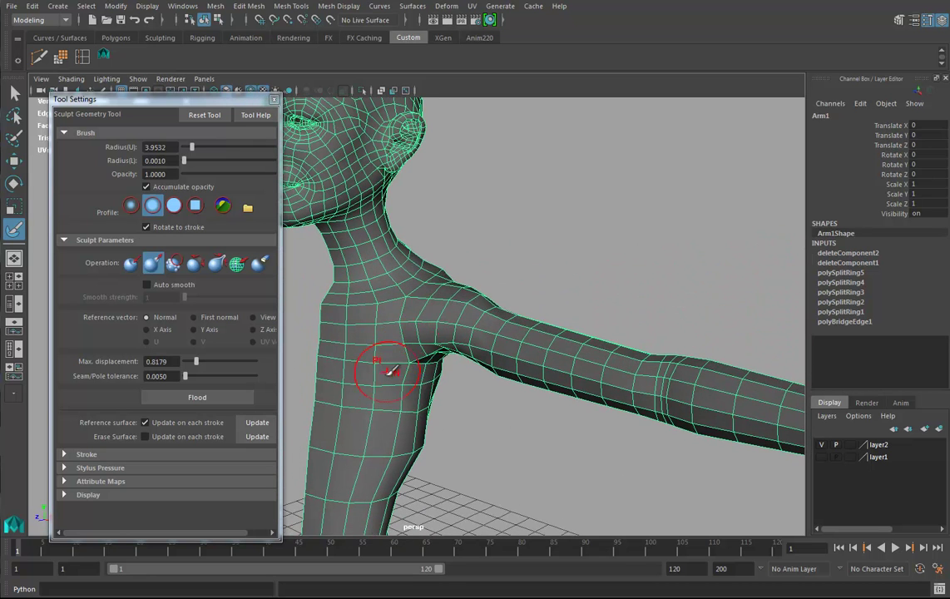
alt+drag(440, 331, 492, 299)
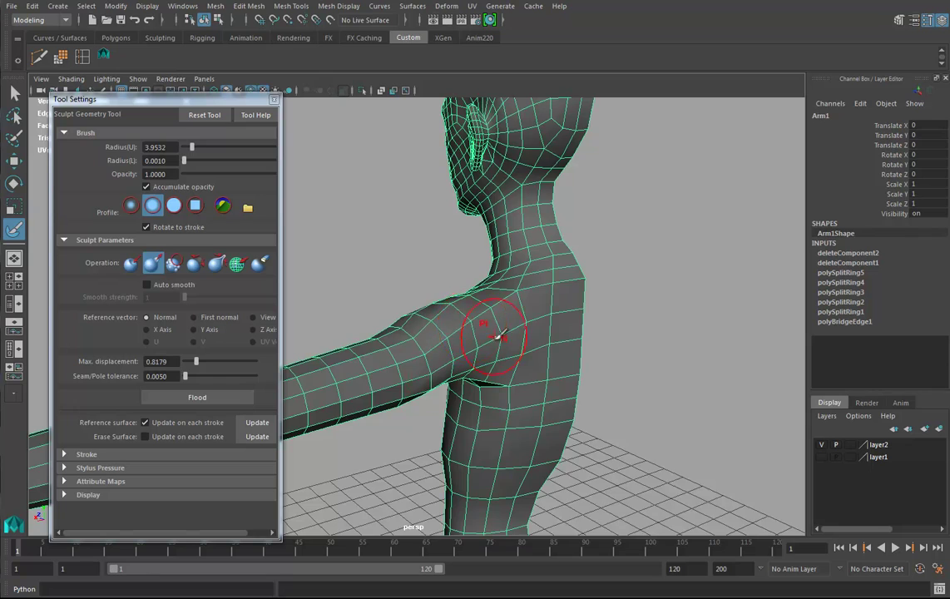
alt+drag(492, 321, 621, 356)
alt+right_drag(622, 356, 513, 314)
alt+drag(514, 313, 499, 230)
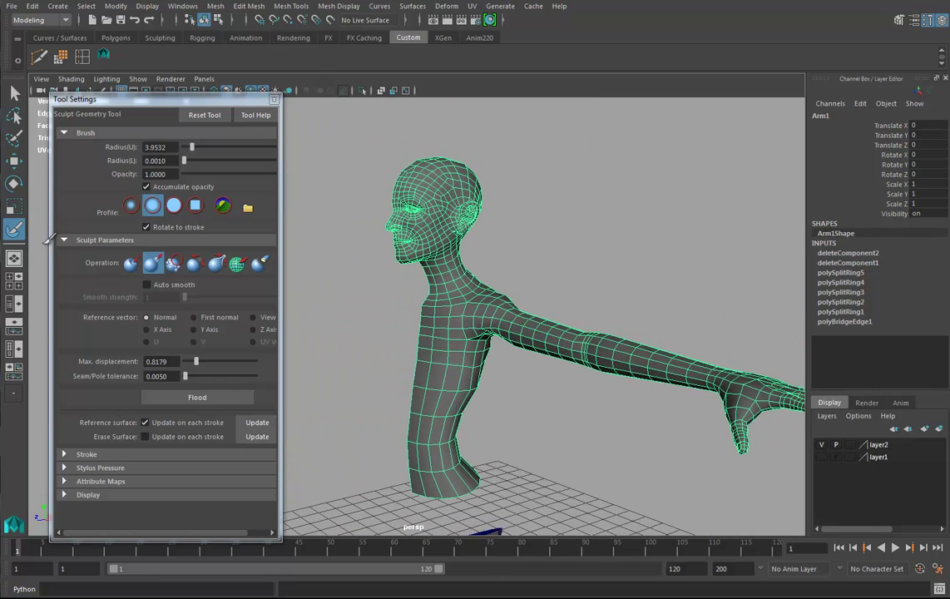
click(13, 160)
key(alt+shift+d)
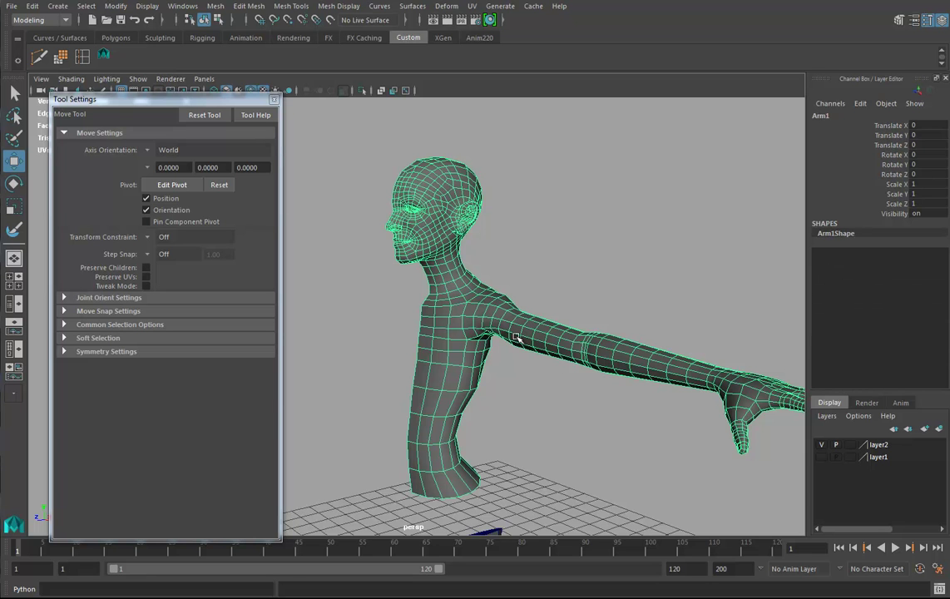
- Select the cap faces on the upper end of the leg cylinder and delete them
alt+drag(589, 369, 464, 380)
scroll(416, 387, up, 4)
alt+middle_drag(337, 395, 500, 359)
right_drag(500, 359, 450, 274)
click(511, 342)
ctrl+right_drag(509, 379, 509, 415)
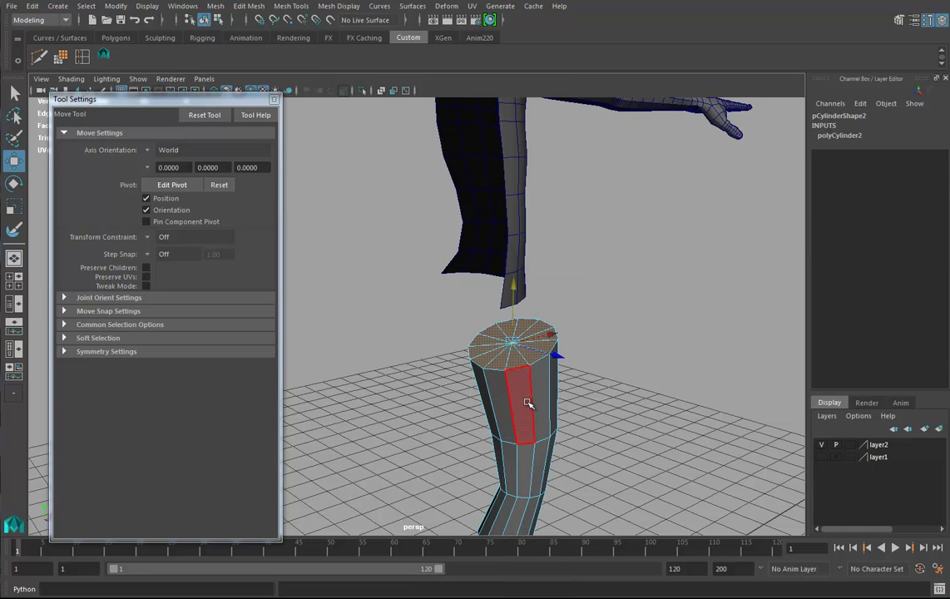
key(Delete)
- Select the border edge loop around the leg's open upper end
alt+drag(568, 392, 505, 436)
alt+right_drag(505, 437, 511, 391)
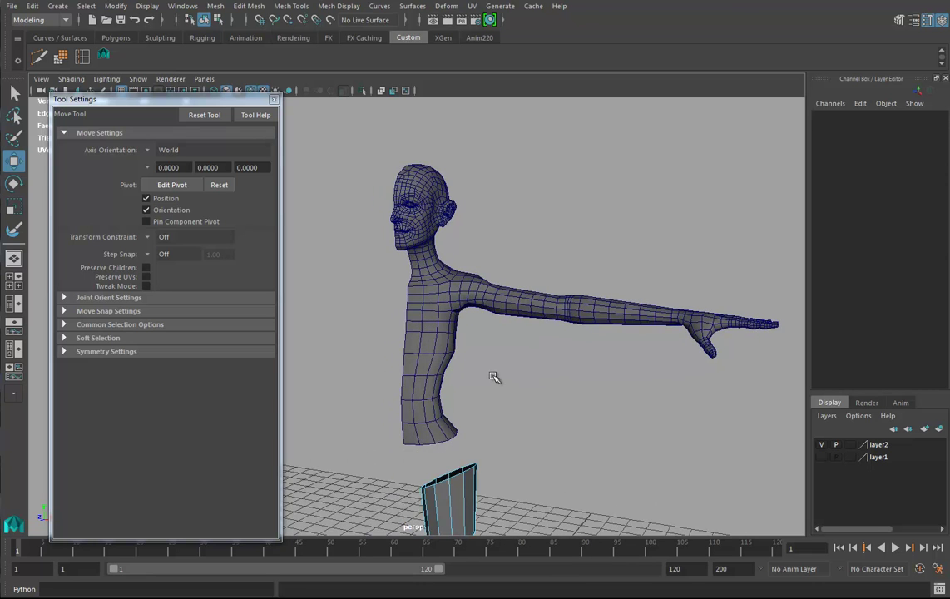
mouse_move(516, 350)
alt+mouse_down()
mouse_move(596, 355)
mouse_move(310, 329)
mouse_move(331, 321)
mouse_move(434, 350)
mouse_move(528, 359)
alt+mouse_up()
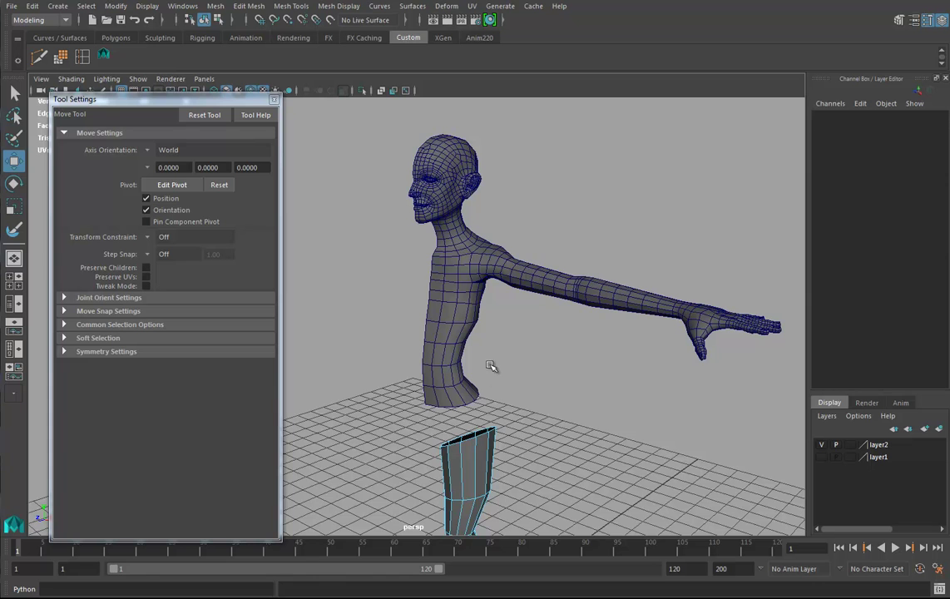
alt+drag(535, 381, 553, 350)
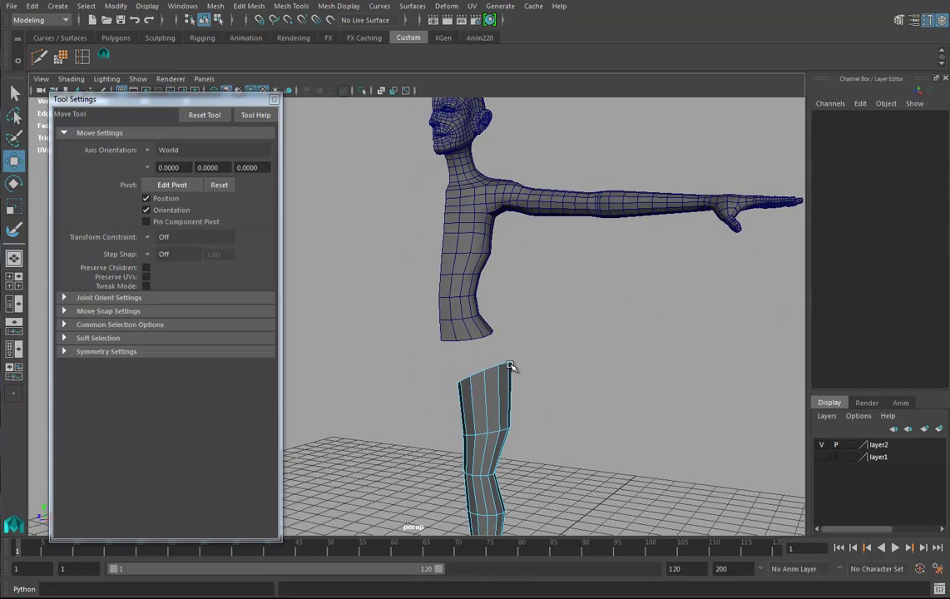
alt+right_drag(553, 350, 547, 395)
alt+drag(547, 394, 517, 384)
right_click(525, 380)
right_drag(526, 381, 526, 239)
click(529, 381)
alt+drag(528, 381, 563, 361)
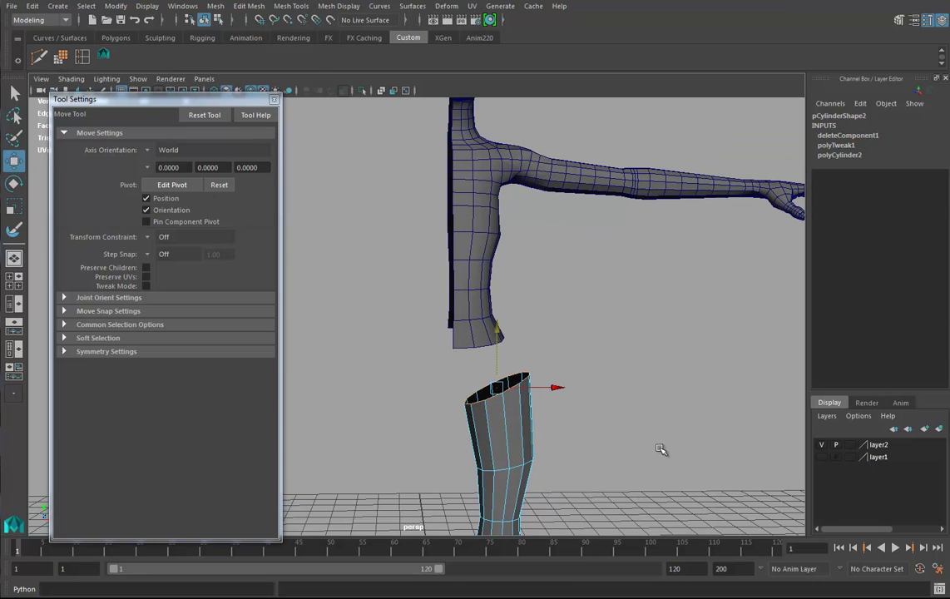
- Extrude the leg's upper border edges and move them up about 11.8 units along the world Y axis to the hip
key(ctrl+e)
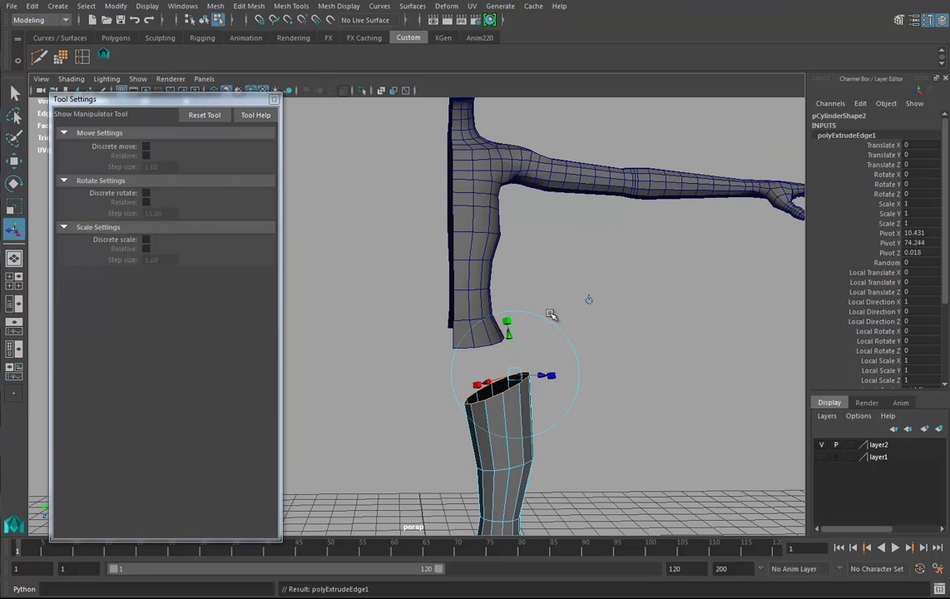
click(589, 300)
drag(496, 348, 495, 331)
alt+drag(548, 379, 429, 381)
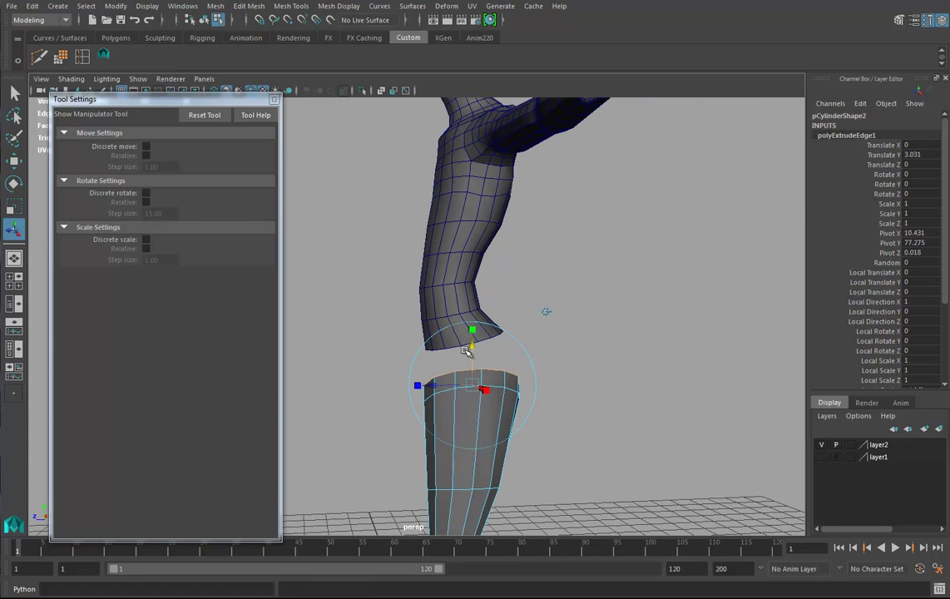
drag(471, 347, 496, 333)
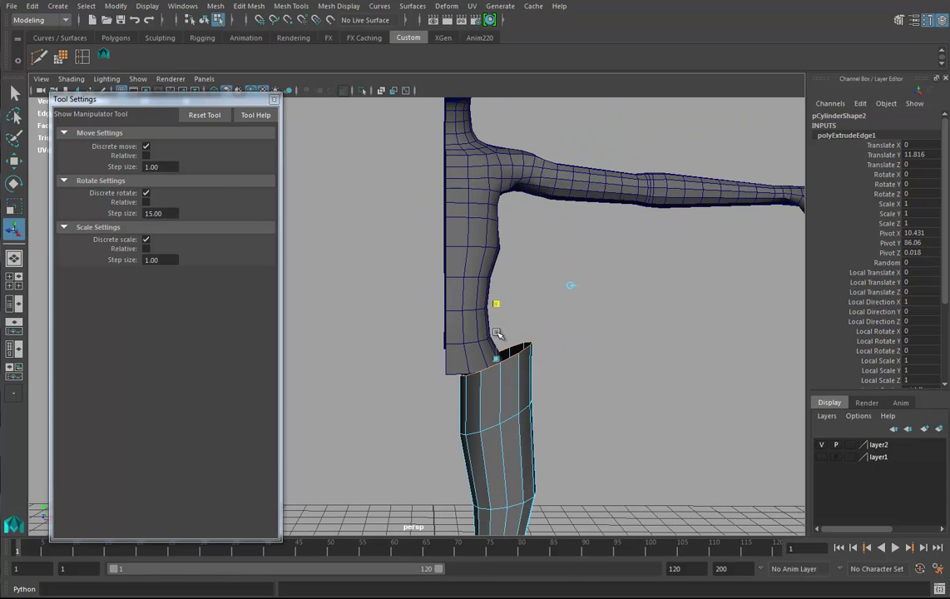
- Flatten the extruded border loop at the hip by scaling it along the vertical axis
mouse_move(491, 383)
mouse_down()
mouse_move(491, 418)
mouse_move(496, 371)
mouse_move(499, 388)
mouse_up()
click(13, 204)
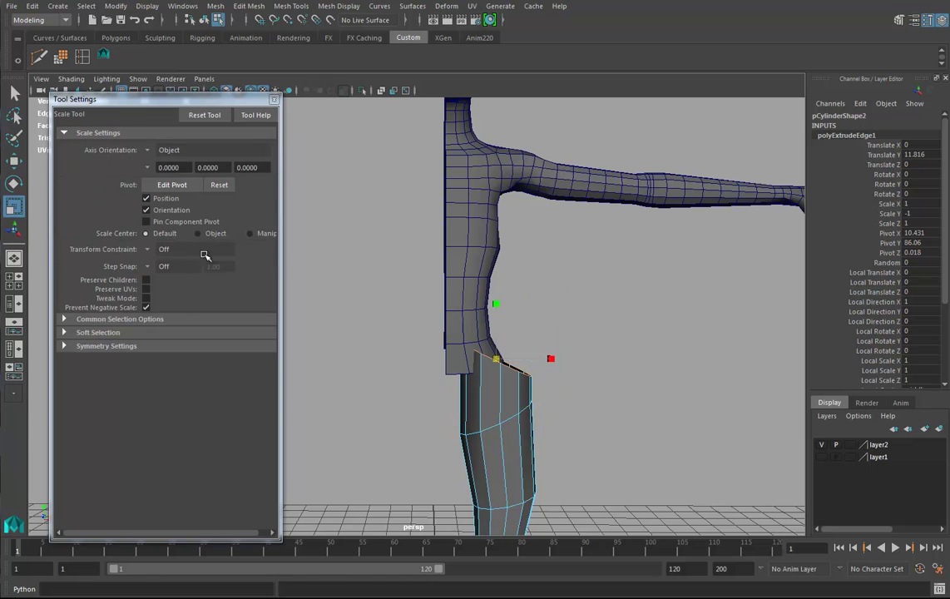
drag(496, 306, 498, 359)
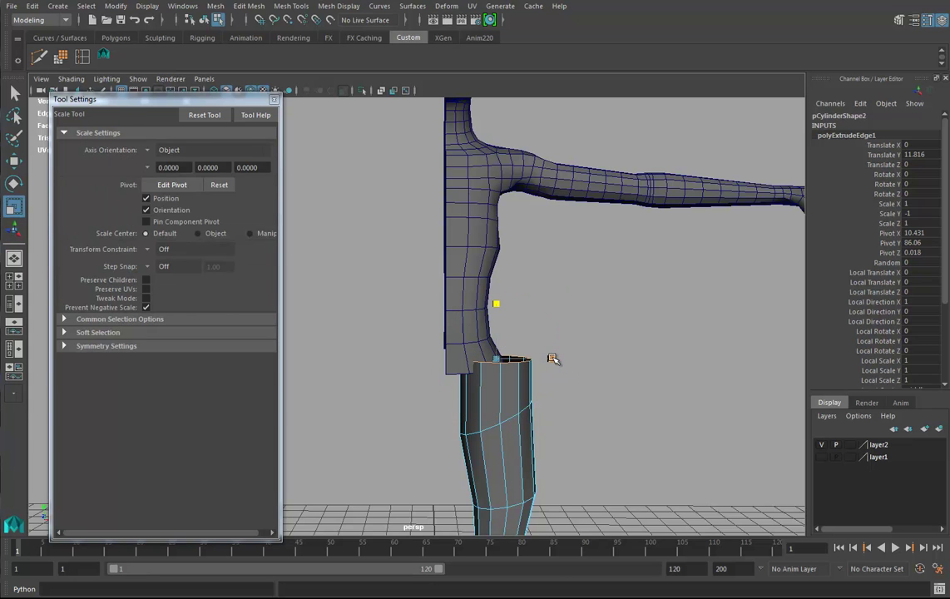
scroll(556, 363, up, 1)
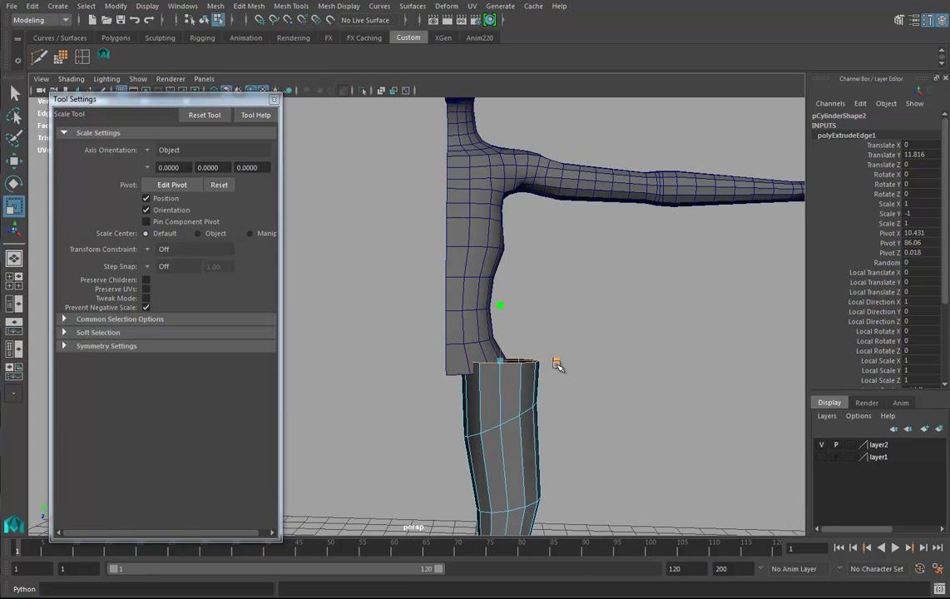
- Move the leg's extruded upper border inward beneath the torso and rotate it so that it slopes up toward the outer hip
key(w)
drag(563, 364, 543, 396)
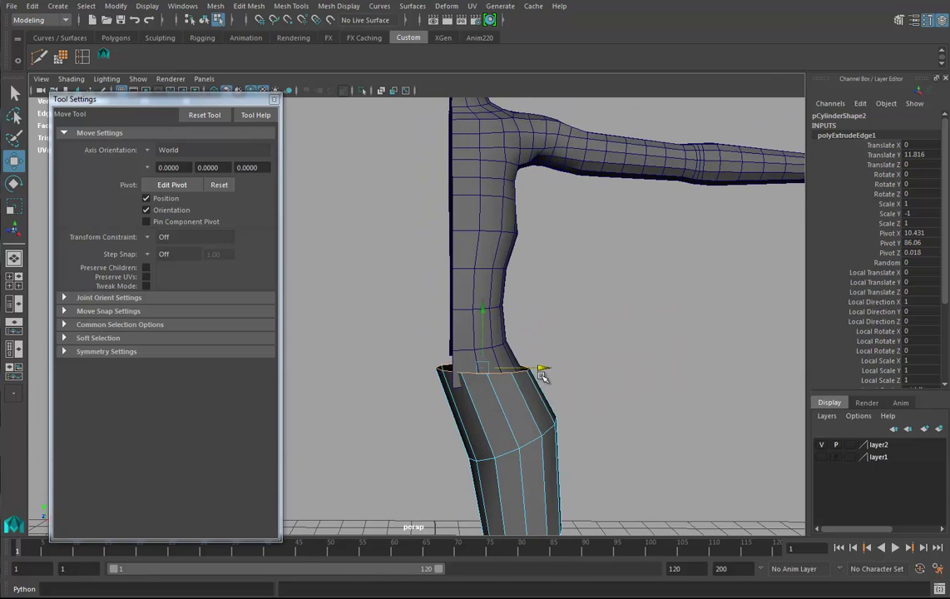
key(e)
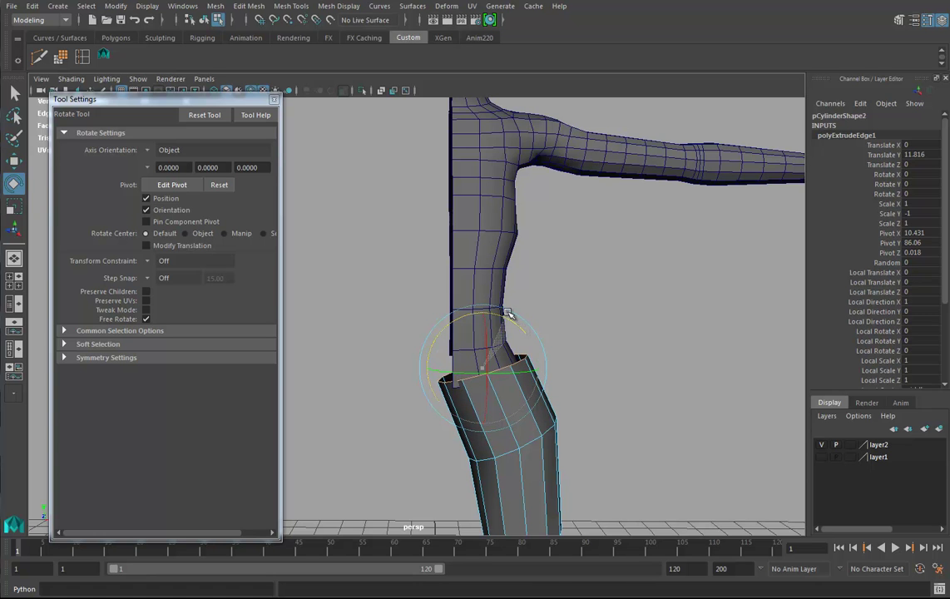
alt+drag(554, 385, 475, 362)
drag(430, 307, 424, 313)
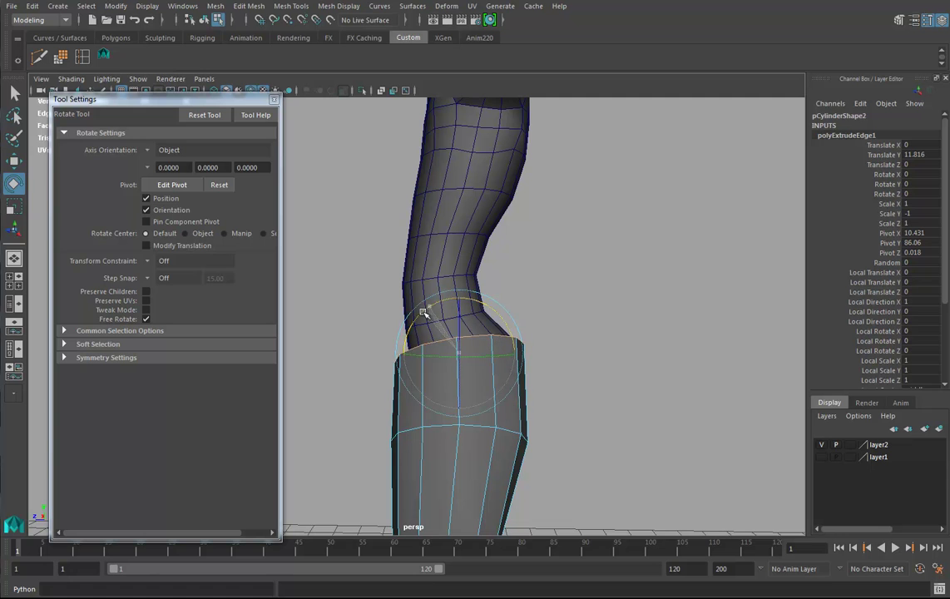
- Select the faces on the inner side of the leg's uppermost ring and delete them
alt+drag(561, 382, 494, 385)
right_drag(490, 272, 490, 308)
alt+drag(532, 362, 488, 389)
click(439, 381)
double_click(365, 382)
click(407, 337)
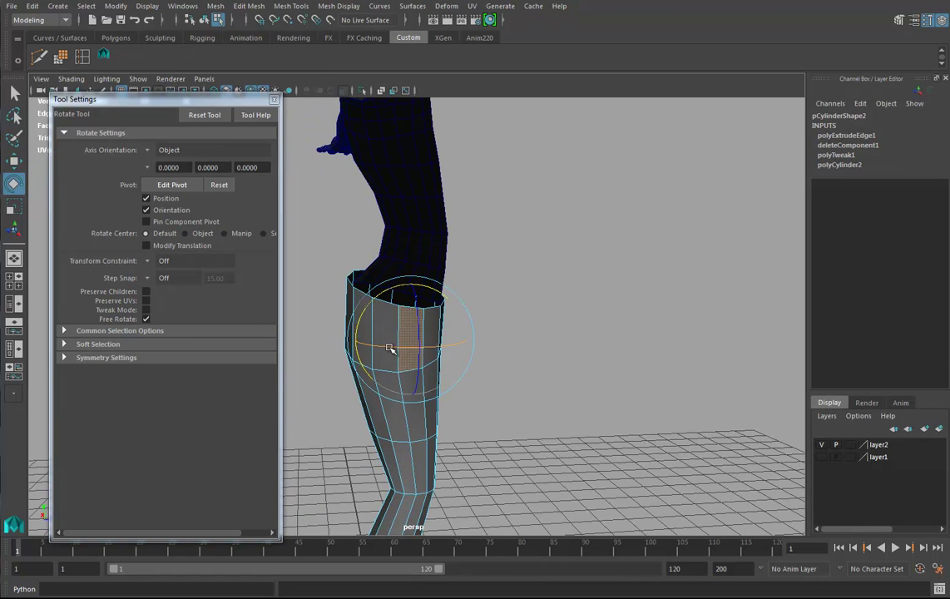
key(r)
shift+click(381, 337)
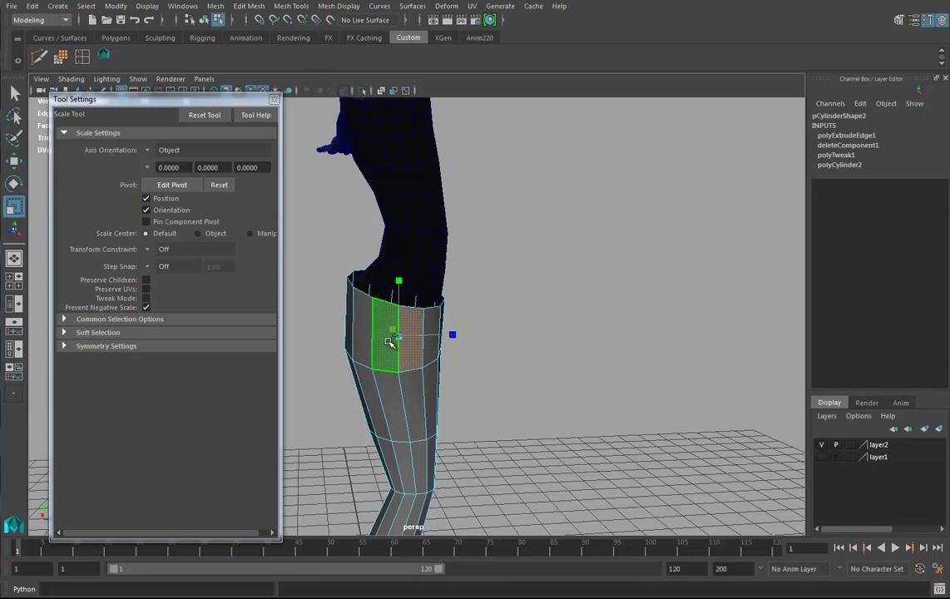
alt+drag(483, 333, 433, 335)
click(432, 335)
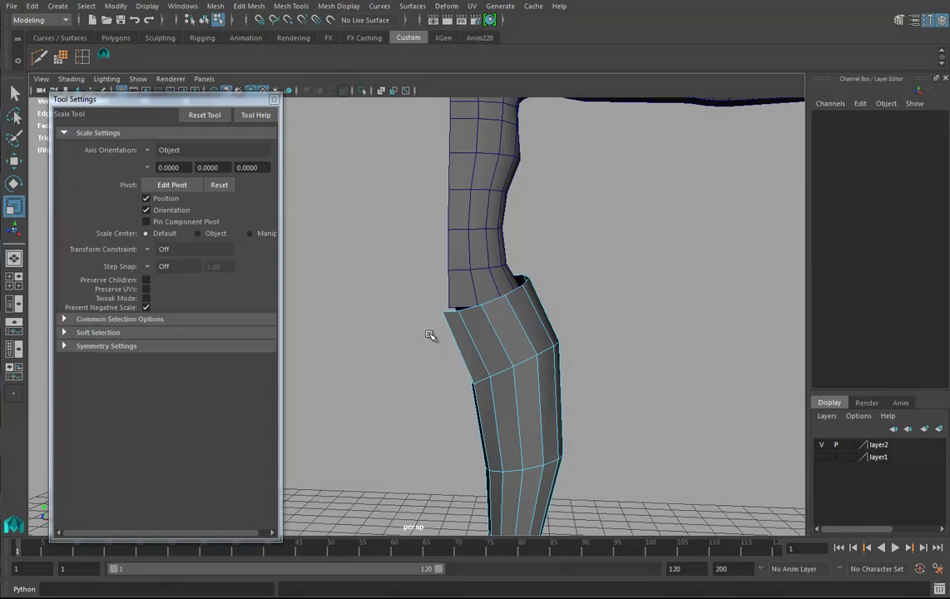
alt+drag(476, 375, 503, 355)
key(ctrl+z)
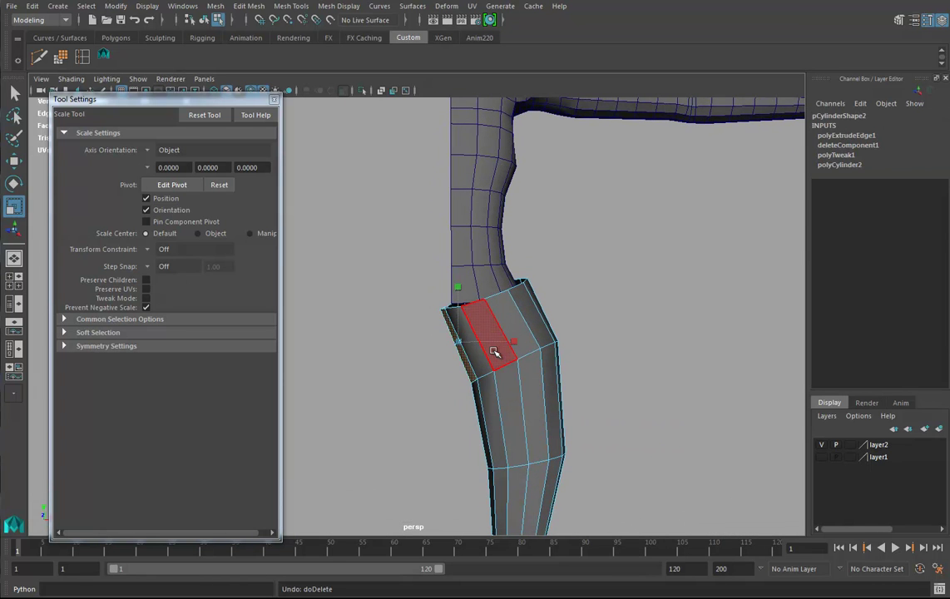
key(w)
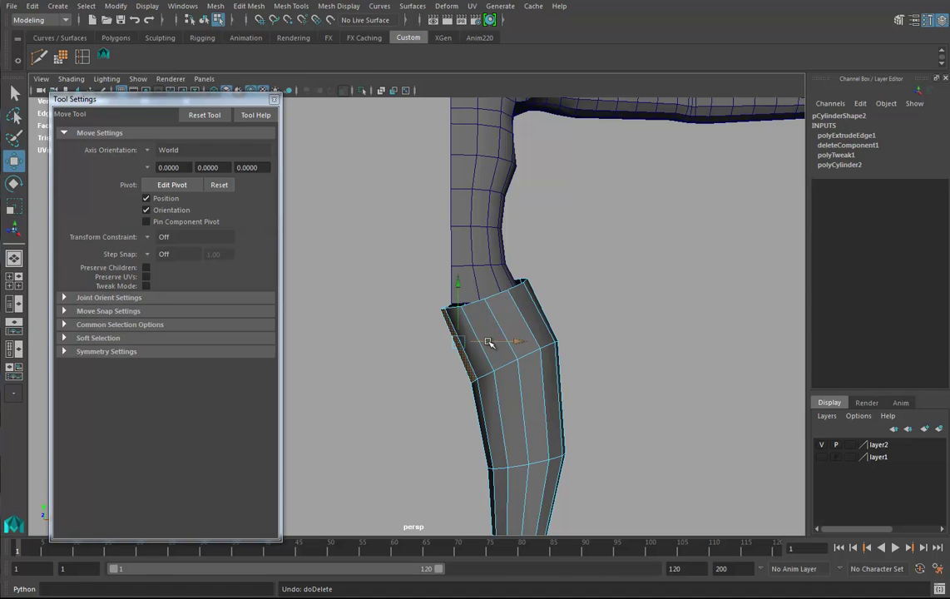
drag(488, 342, 706, 369)
key(Delete)
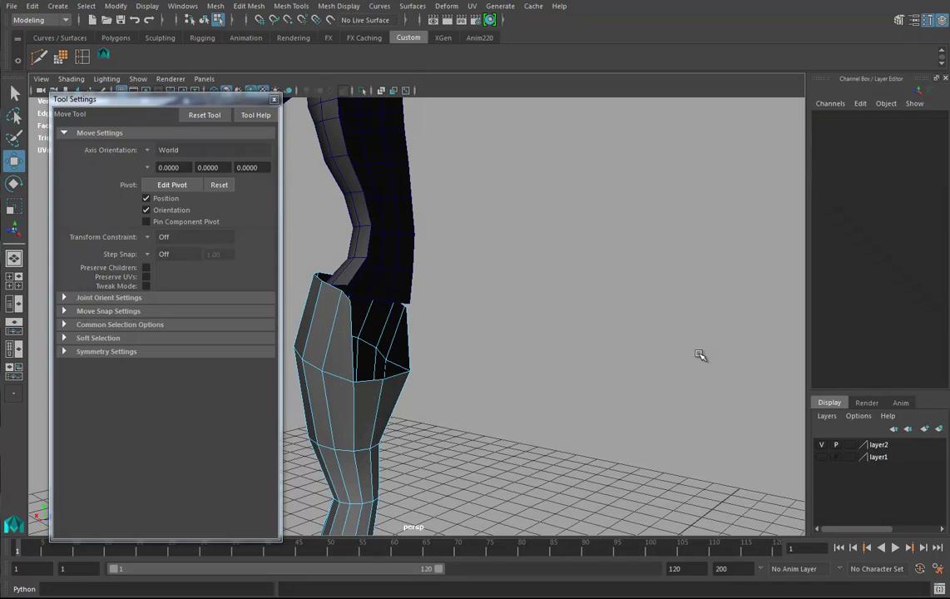
- Insert an edge loop around the upper thigh just below the hip extrusion, using relative distance from edge
alt+drag(520, 393, 471, 403)
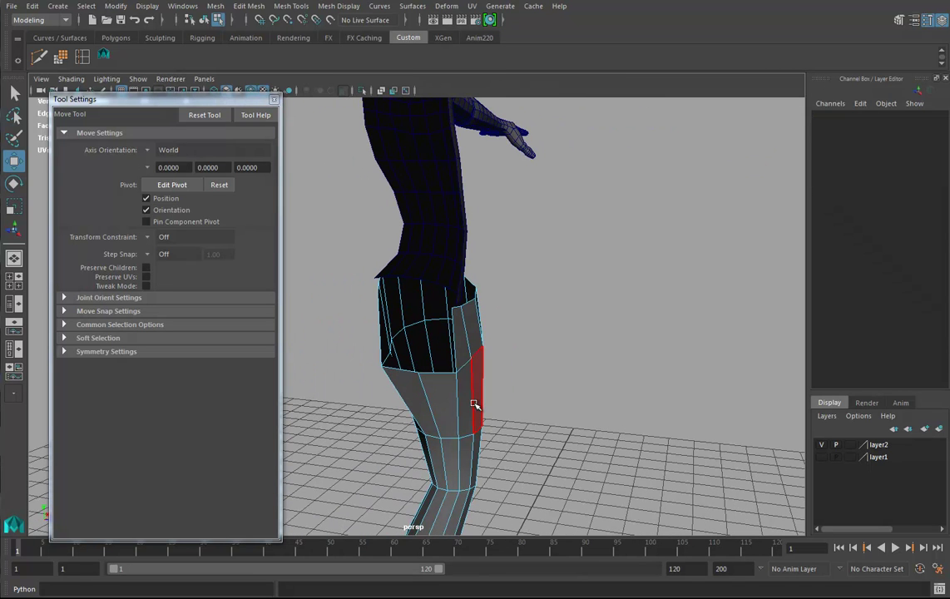
alt+drag(553, 477, 393, 193)
click(85, 56)
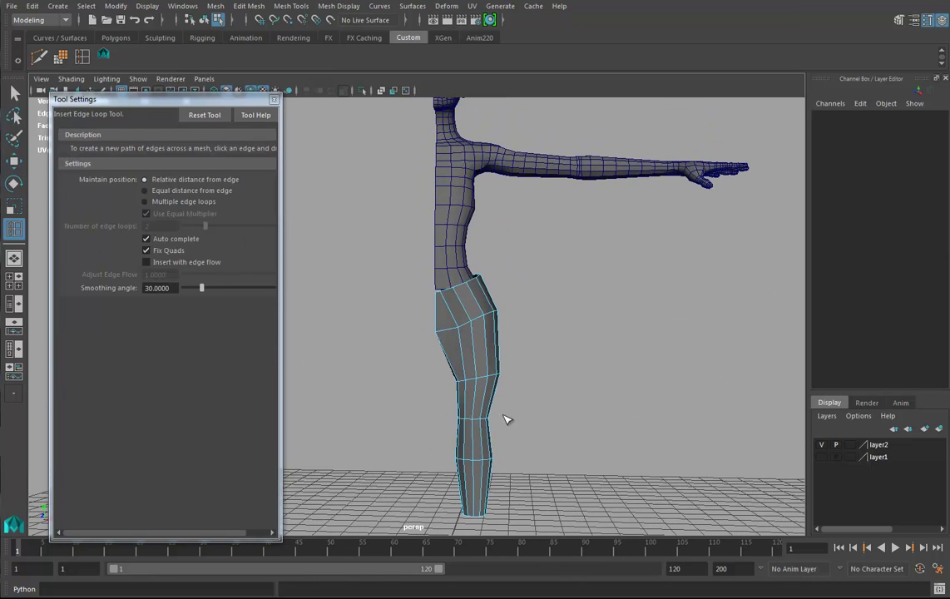
drag(463, 345, 464, 331)
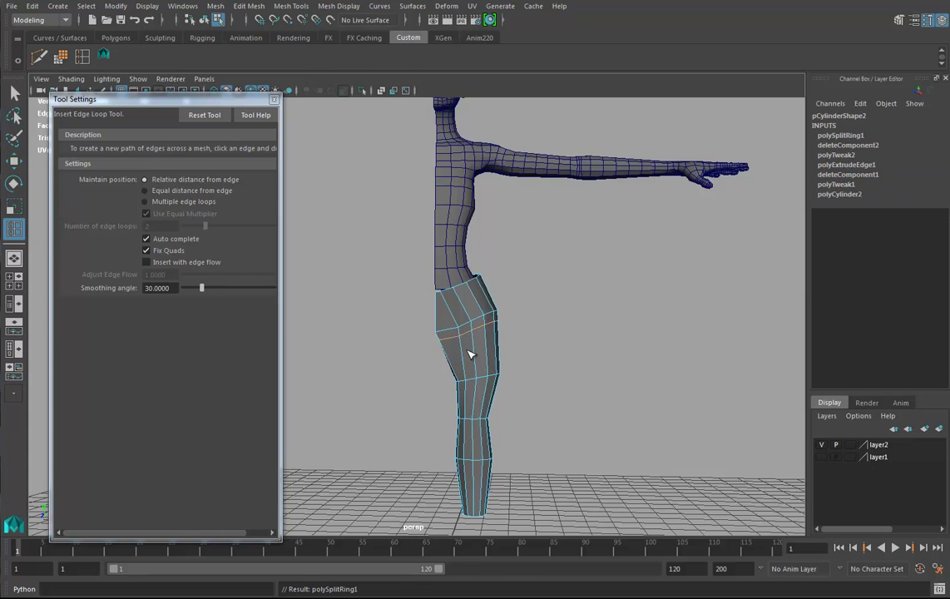
- Select the leg's open upper border edges and adjust their position, rotation and scale to fit around the bottom of the torso
alt+right_drag(532, 354, 665, 364)
alt+drag(549, 377, 326, 220)
click(39, 56)
alt+drag(374, 391, 496, 323)
click(14, 160)
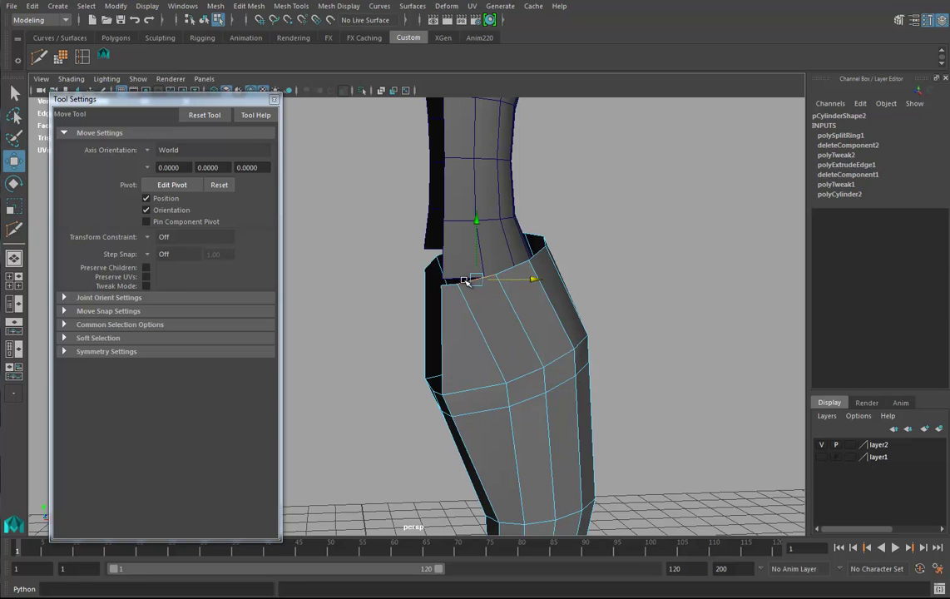
key(ctrl+z)
click(470, 284)
double_click(418, 273)
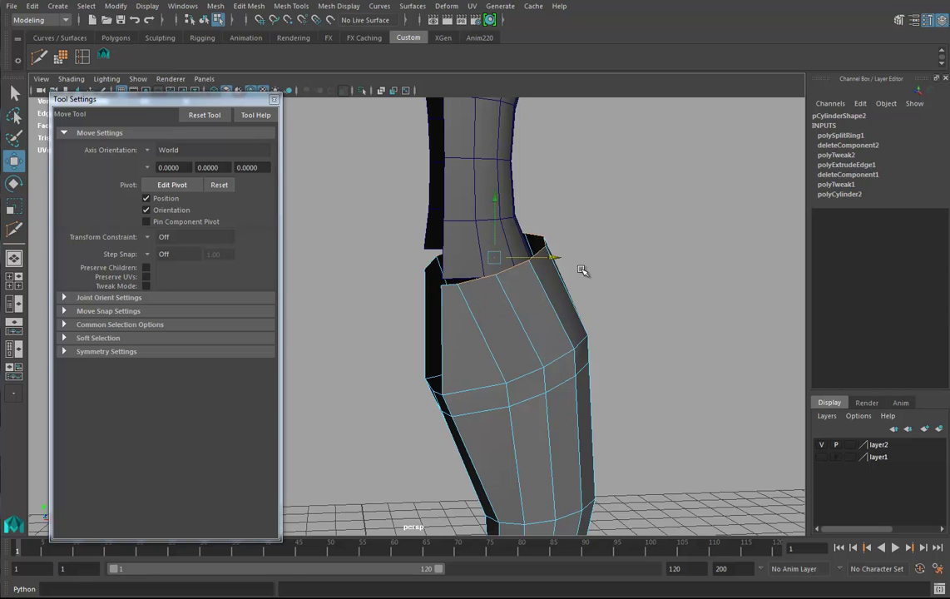
key(r)
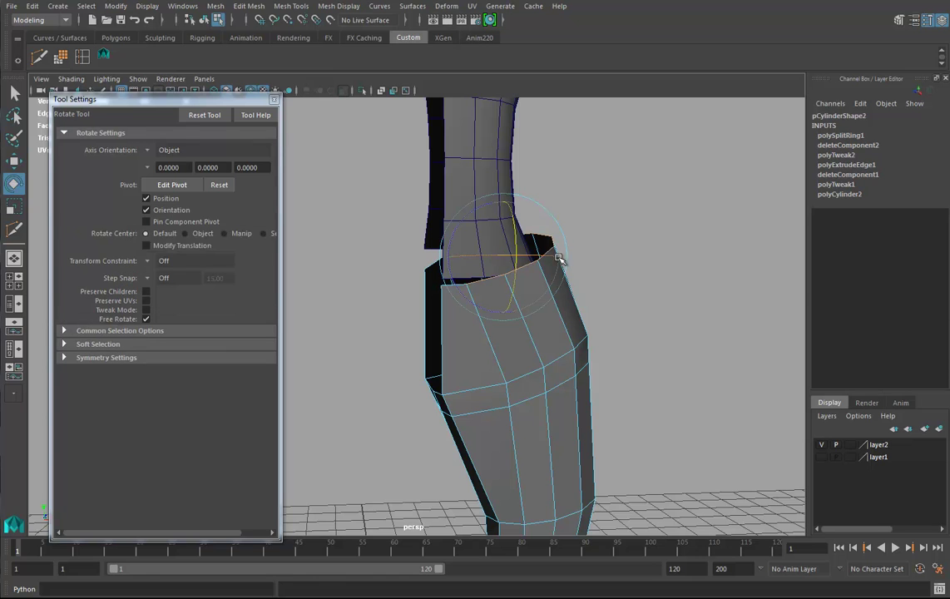
alt+drag(544, 255, 502, 342)
alt+drag(567, 328, 510, 325)
- Move the front vertices of the leg's upper border to line up with the lower edge of the torso
right_drag(503, 273, 449, 275)
alt+drag(476, 312, 496, 313)
click(492, 306)
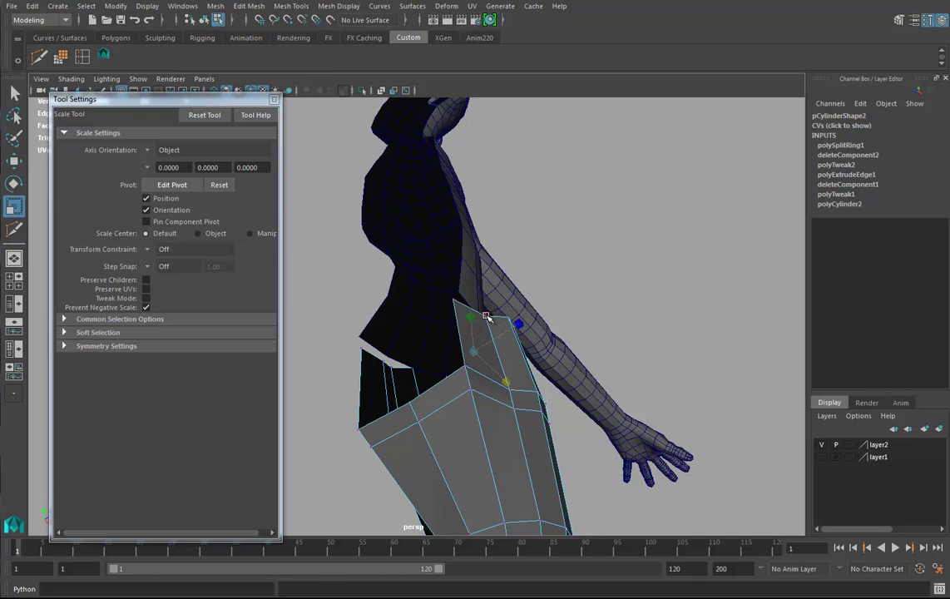
key(w)
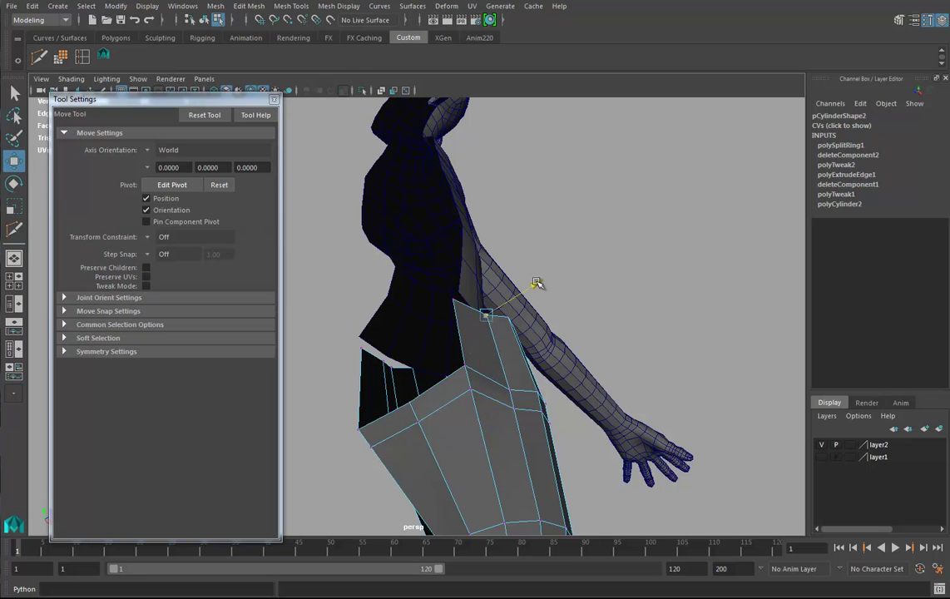
alt+drag(539, 280, 455, 323)
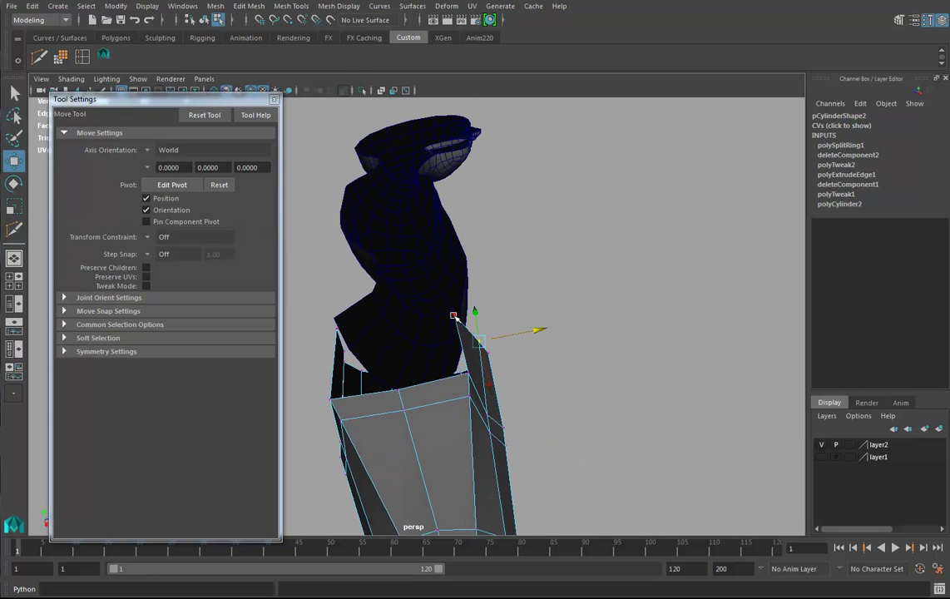
alt+drag(459, 371, 507, 435)
drag(439, 250, 501, 261)
alt+drag(498, 267, 463, 263)
alt+drag(464, 362, 479, 367)
alt+right_drag(482, 367, 538, 361)
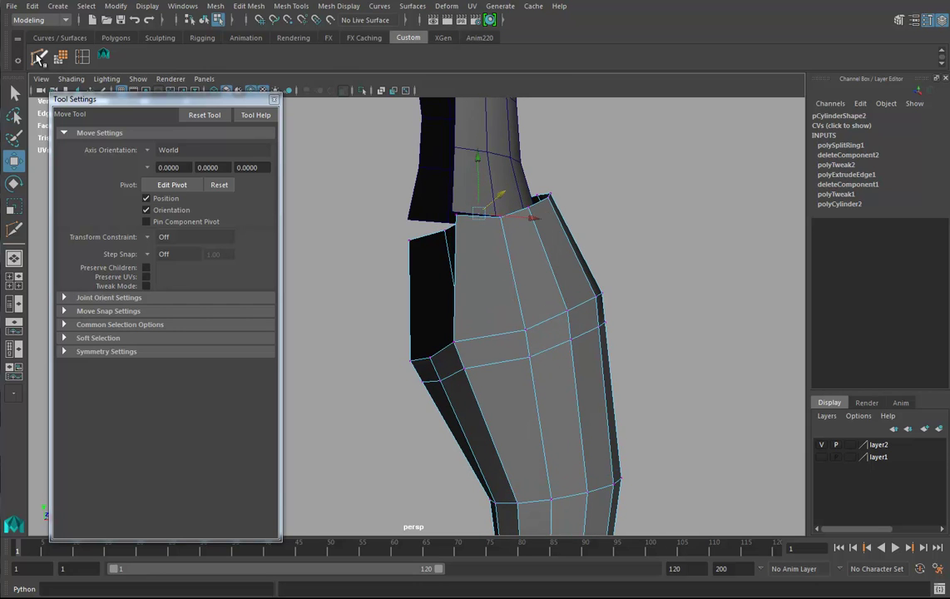
- Cut a new edge on the front of the hip from the inner thigh corner vertex up to the upper border
click(39, 57)
alt+drag(516, 331, 537, 389)
click(486, 340)
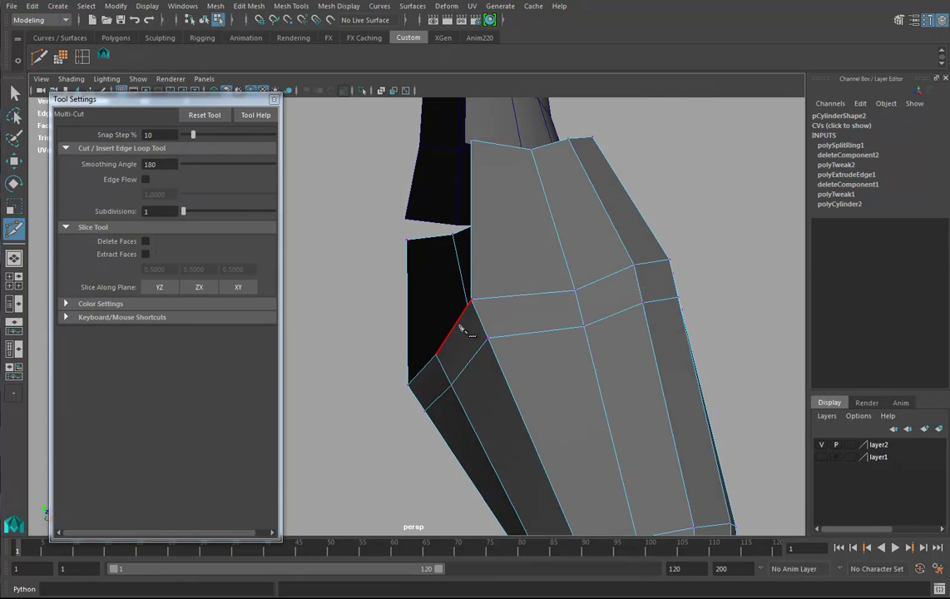
click(503, 297)
alt+drag(503, 297, 491, 326)
click(490, 157)
right_click(507, 193)
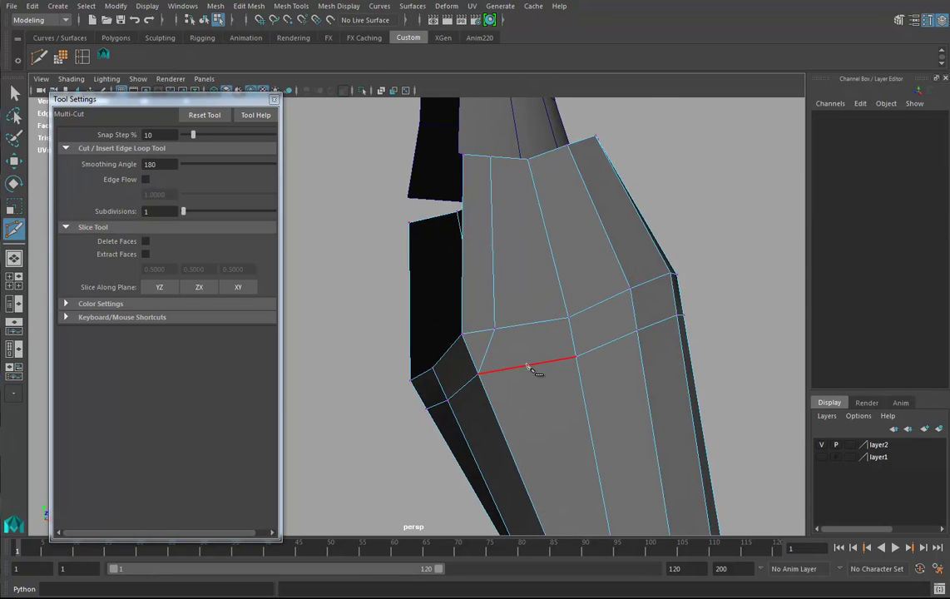
- Cut a matching edge up the back of the hip to the upper border, with diagonal edges across the inner thigh band
alt+drag(528, 366, 559, 334)
click(537, 322)
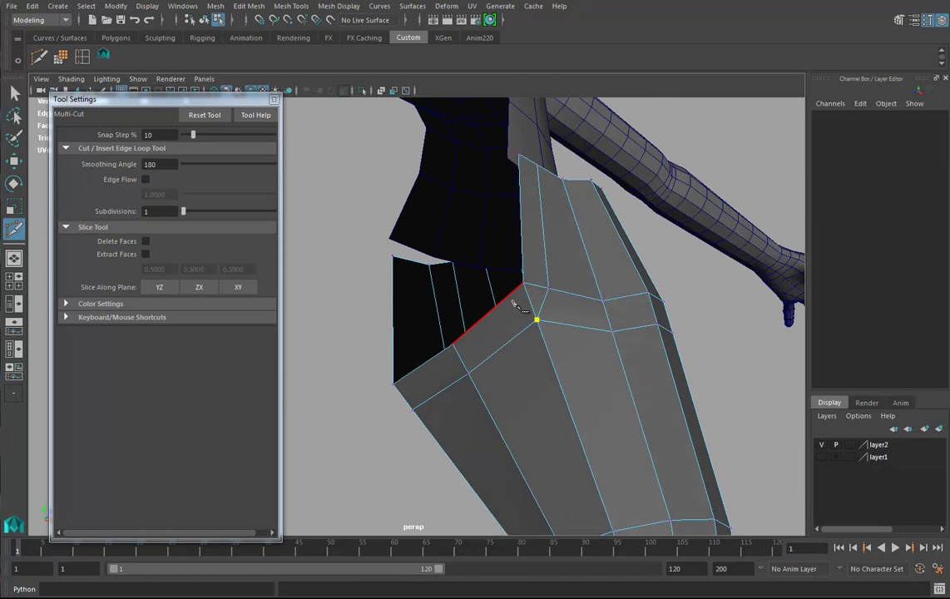
right_click(528, 330)
alt+drag(526, 330, 529, 328)
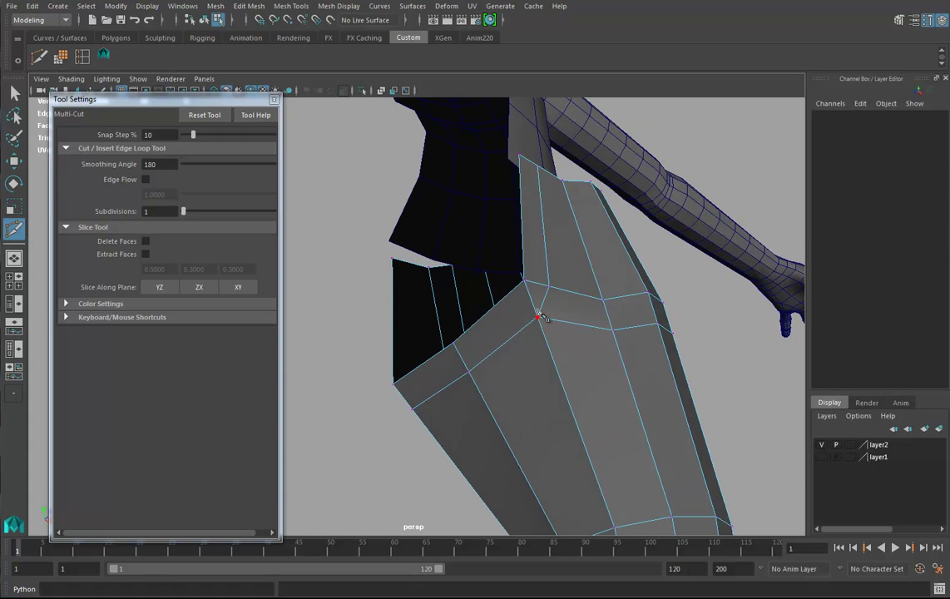
click(538, 321)
alt+drag(583, 312, 541, 332)
alt+drag(445, 381, 334, 227)
click(372, 194)
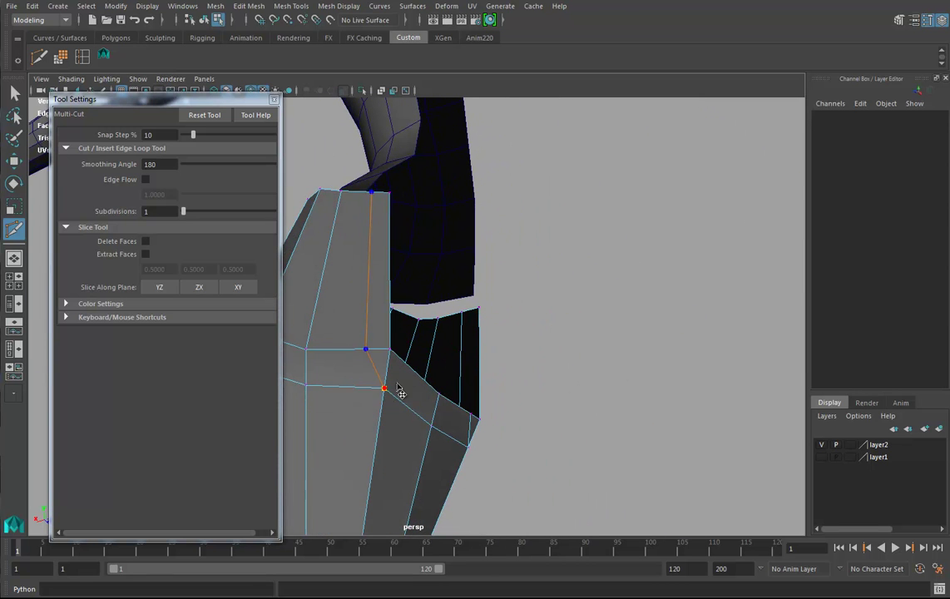
key(Return)
alt+drag(435, 377, 500, 361)
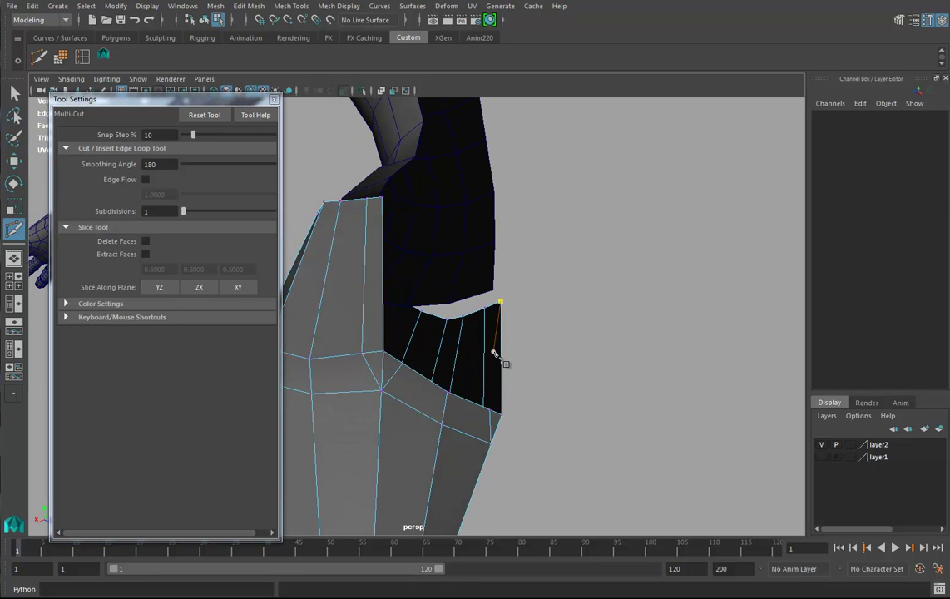
- Delete the original short corner edges of the inner thigh band at the back and front of the crotch opening
key(w)
right_drag(387, 275, 388, 240)
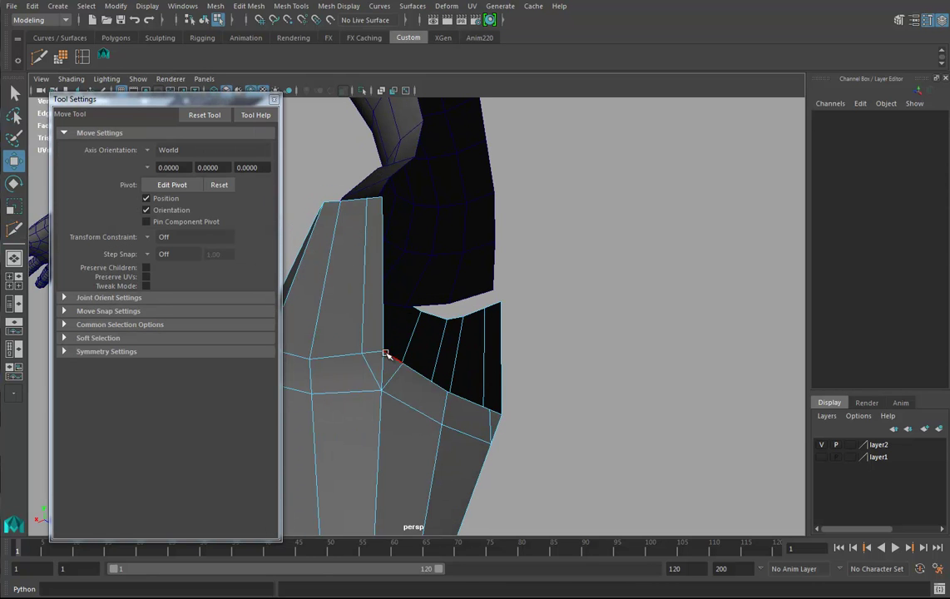
click(382, 367)
key(Delete)
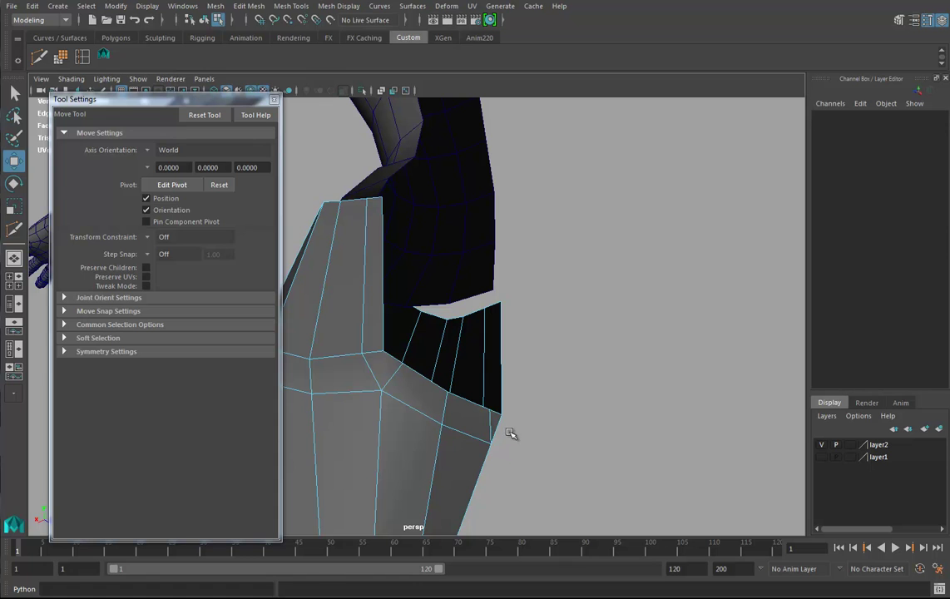
click(496, 426)
key(Delete)
- Select the border edges along the crotch opening on the inner thigh and adjust their height
alt+drag(512, 400, 426, 382)
click(428, 380)
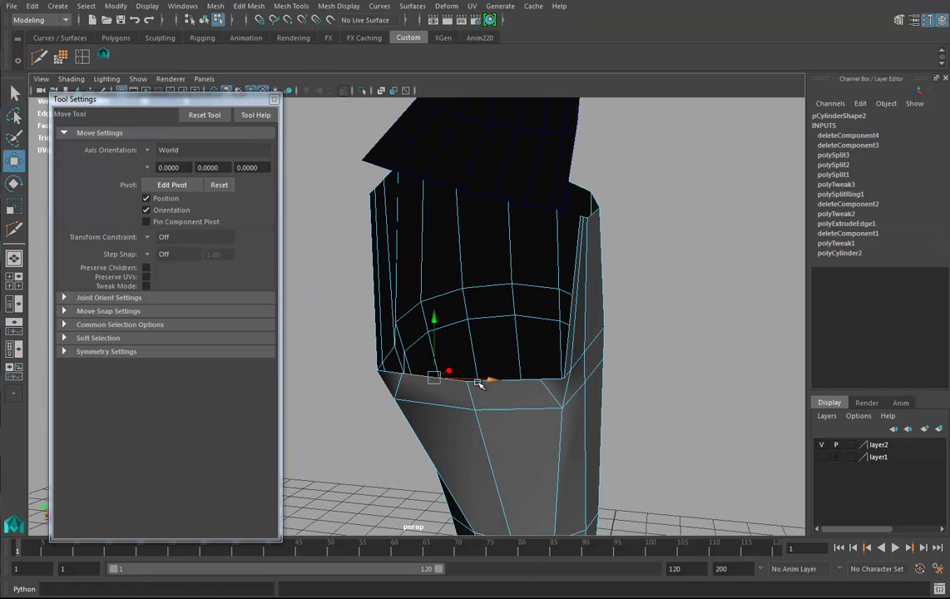
alt+drag(522, 380, 451, 318)
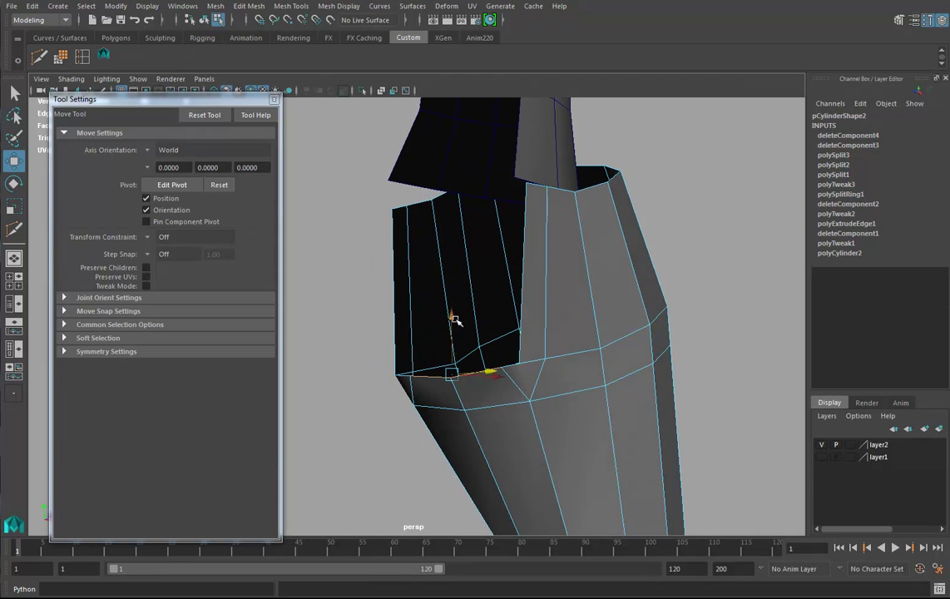
alt+drag(508, 361, 492, 380)
alt+drag(484, 454, 432, 364)
- Insert two edge loops around the hip and one more around the upper thigh
click(83, 56)
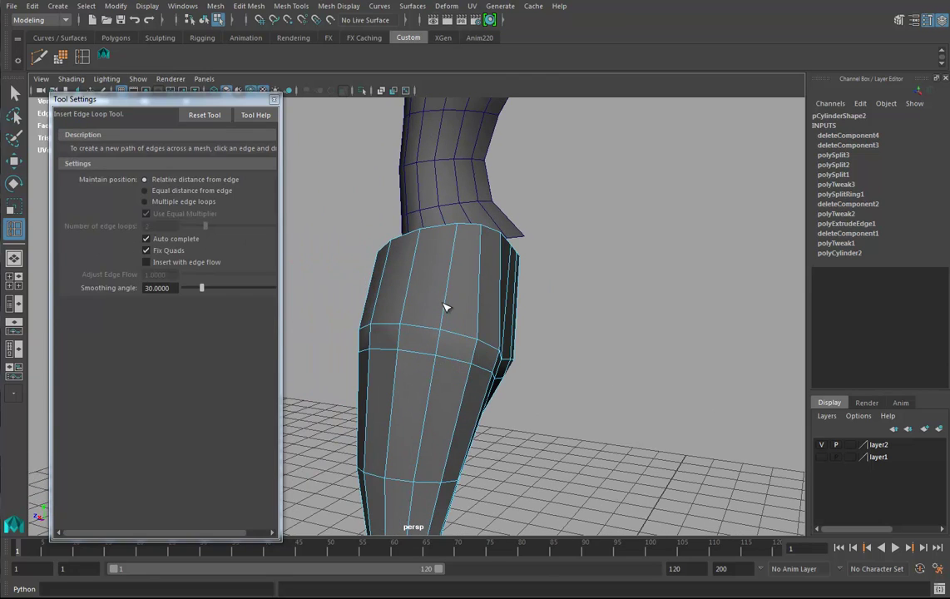
click(459, 269)
click(456, 268)
alt+drag(456, 269, 524, 272)
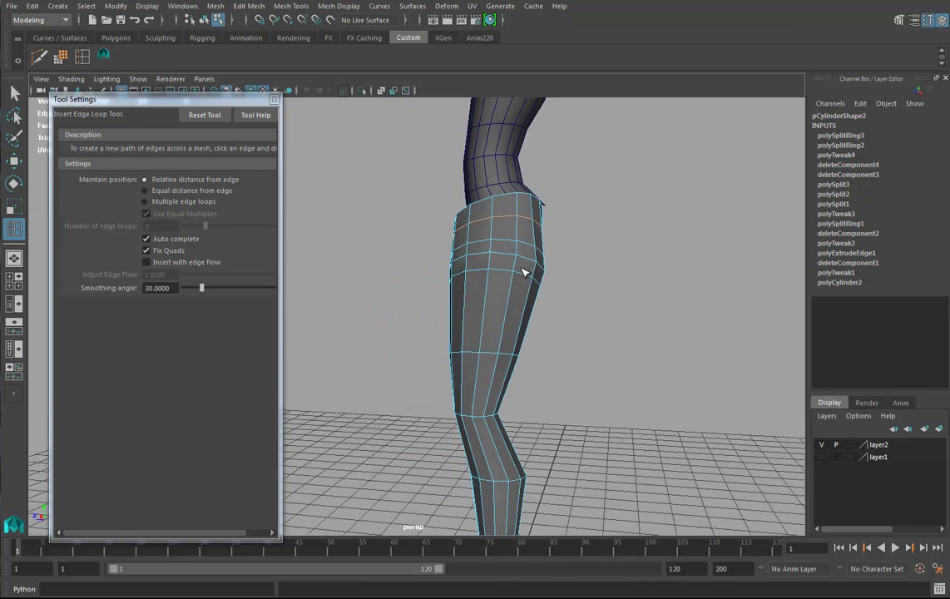
click(511, 312)
alt+drag(512, 313, 571, 336)
- Move vertices of the new upper thigh loop near the inner thigh to reshape the area below the crotch
key(w)
mouse_move(432, 333)
alt+mouse_down()
mouse_move(486, 322)
mouse_move(471, 318)
mouse_move(463, 355)
mouse_move(422, 345)
alt+mouse_up()
right_drag(404, 339, 343, 273)
drag(407, 311, 406, 311)
alt+drag(405, 311, 441, 324)
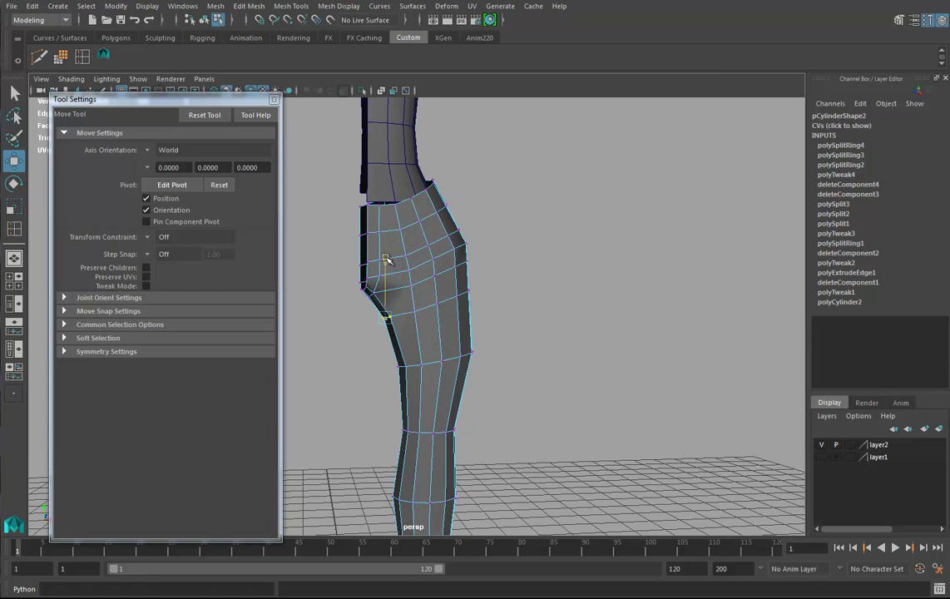
alt+drag(385, 250, 457, 368)
- Select the vertex loop around the upper thigh, grow the selection, and set the Sculpt Geometry tool to Smooth
key(b)
right_drag(420, 282, 475, 255)
right_drag(432, 317, 371, 349)
click(409, 335)
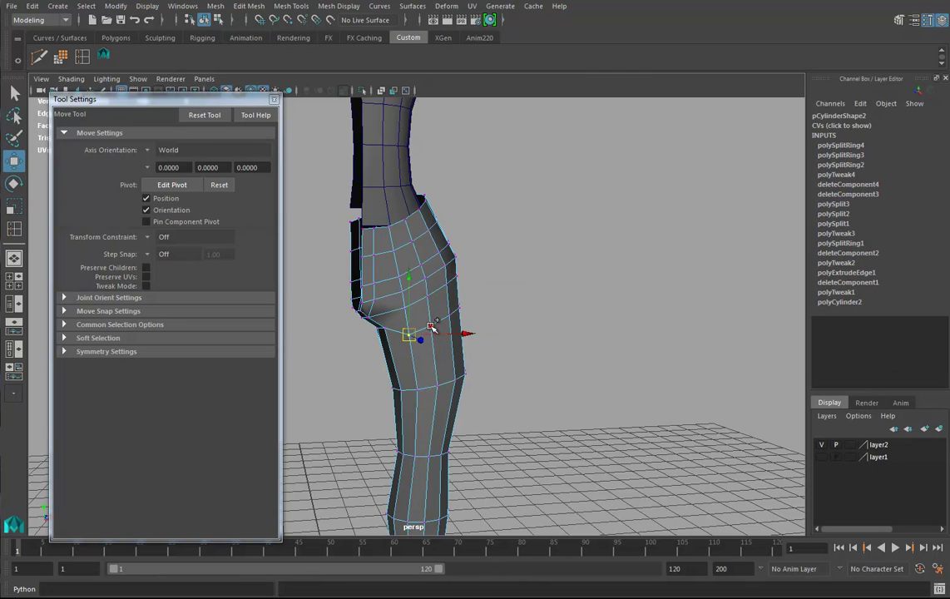
shift+double_click(434, 326)
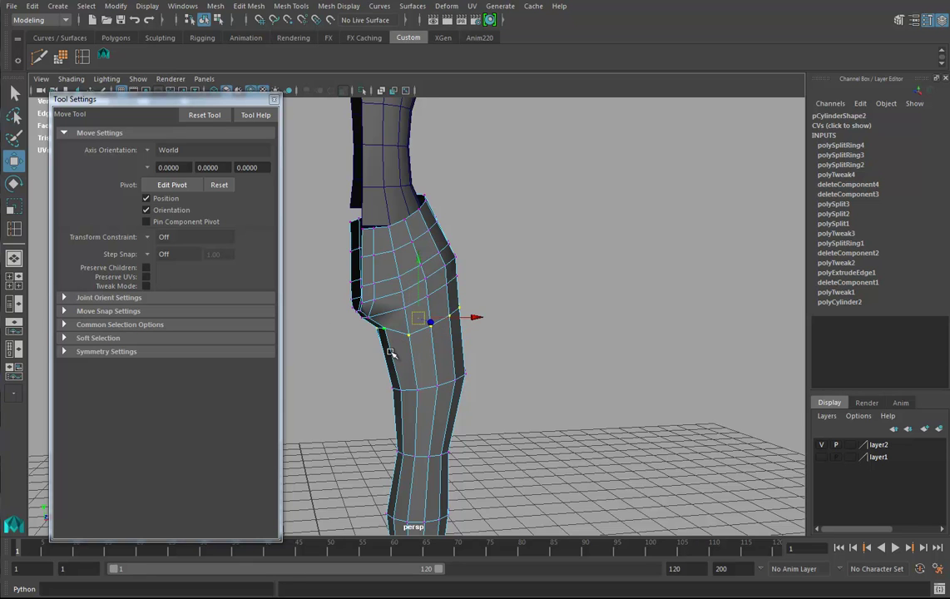
alt+drag(391, 353, 470, 371)
shift+right_drag(431, 325, 491, 317)
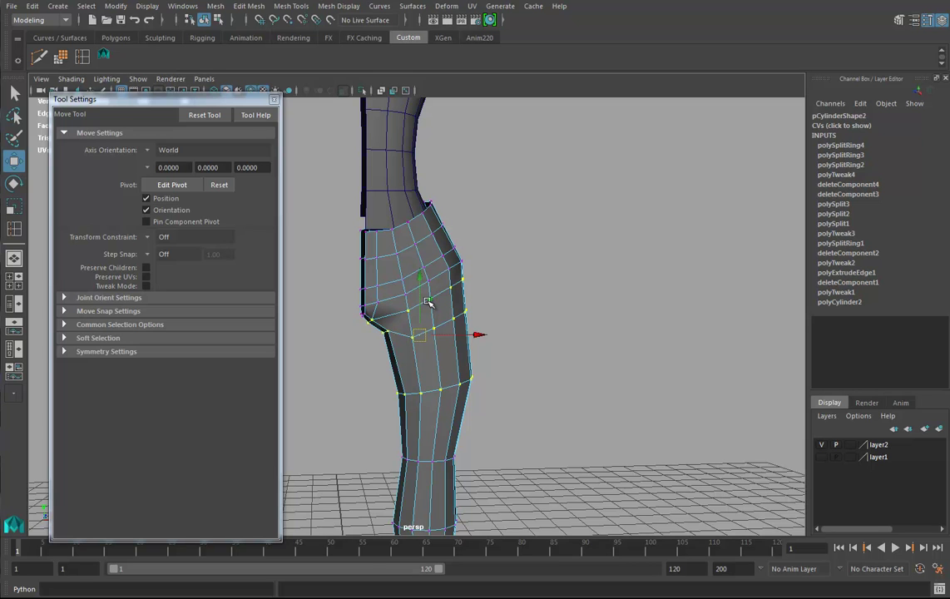
mouse_move(427, 293)
right_down()
mouse_move(416, 341)
mouse_move(433, 502)
mouse_move(450, 480)
mouse_move(508, 504)
right_up()
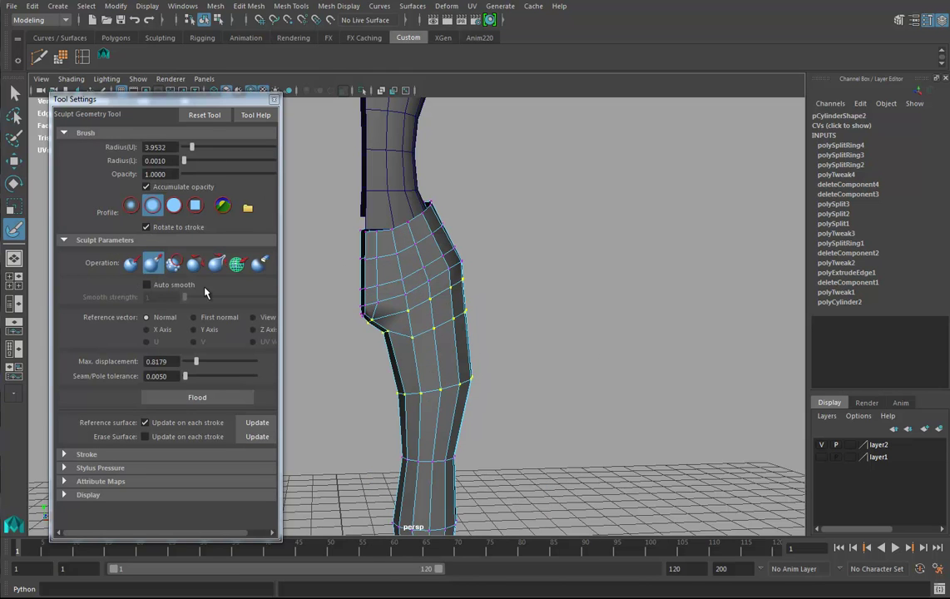
click(194, 266)
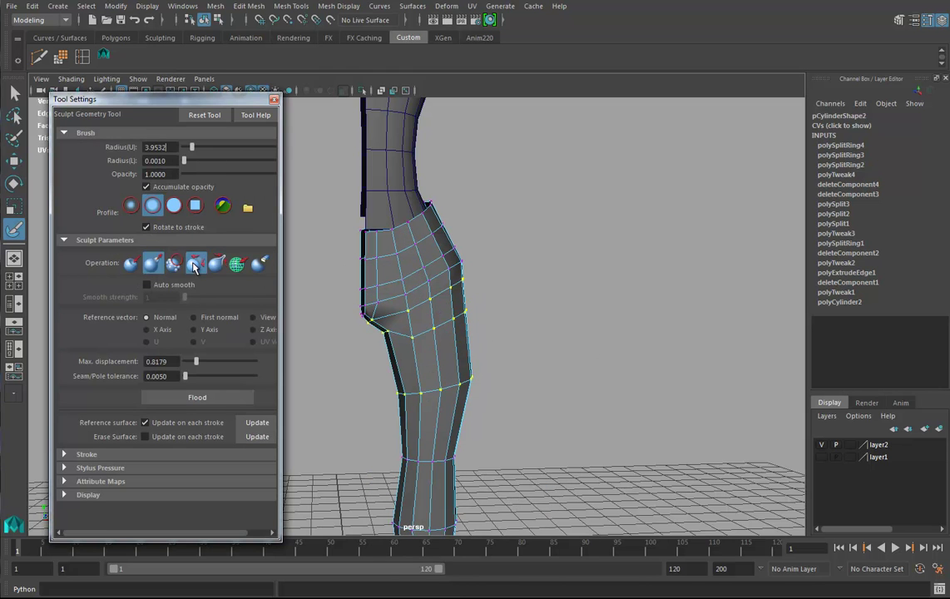
- Try flooding the enlarged thigh selection with smoothing at full opacity, and undo it
click(199, 365)
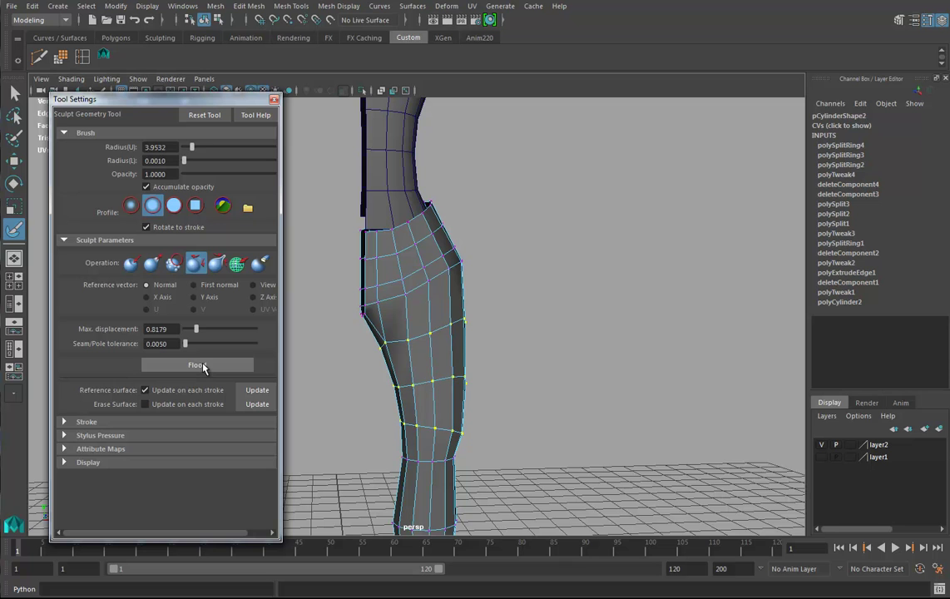
alt+drag(562, 335, 571, 375)
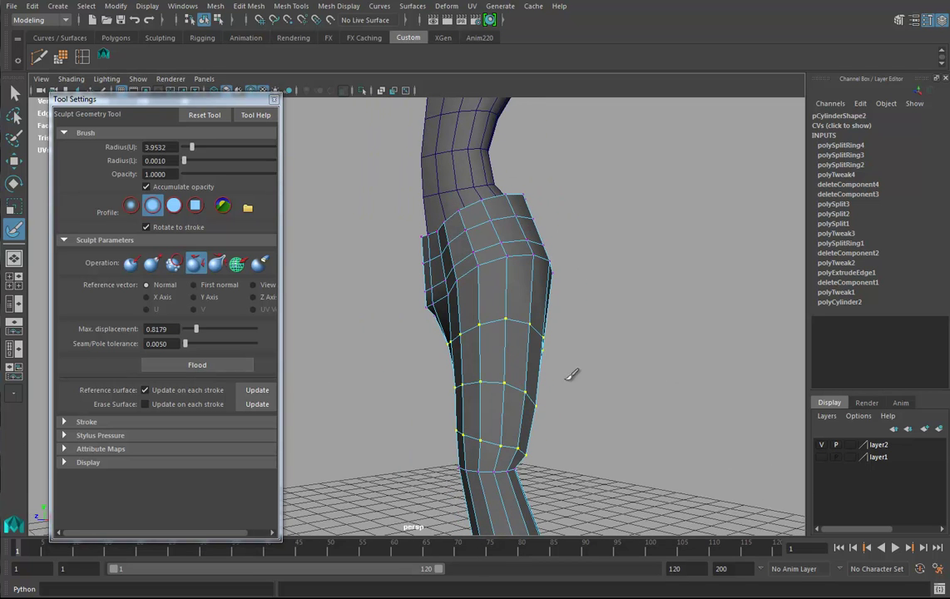
key(ctrl+z)
key(ctrl+z)
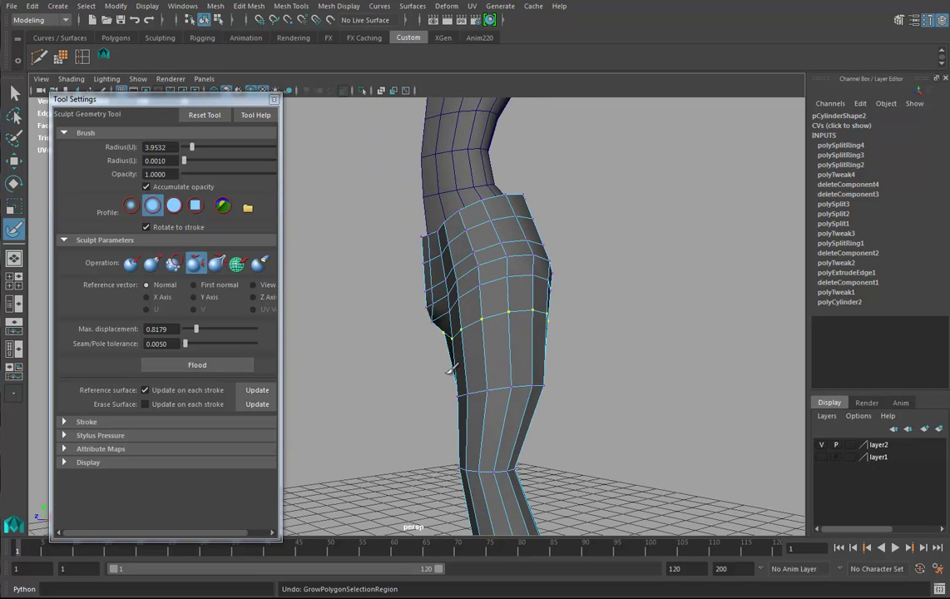
- Smooth the upper thigh loop and its grown neighbouring loops with repeated floods at about 0.13 opacity
alt+drag(452, 370, 115, 331)
click(197, 176)
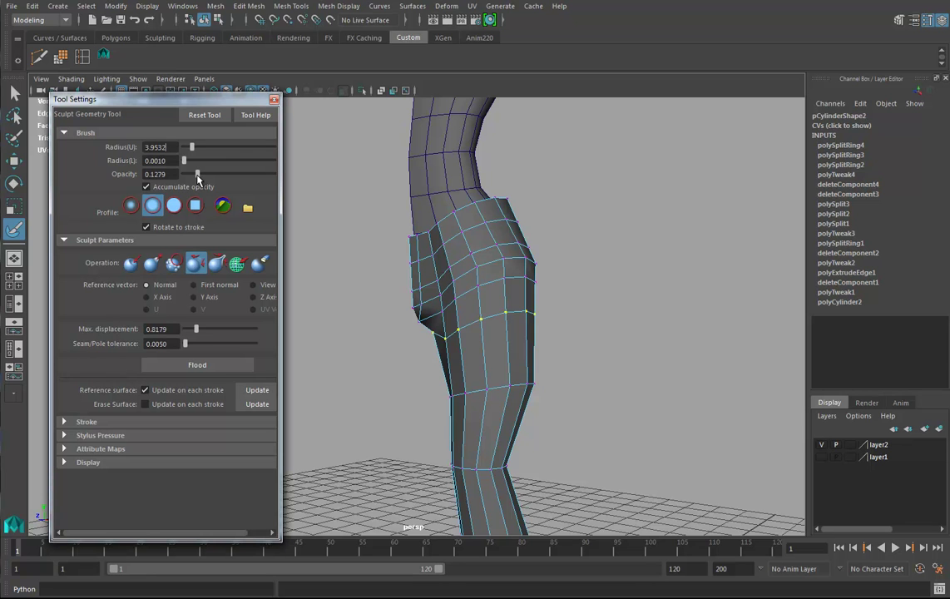
click(200, 366)
mouse_move(608, 393)
alt+mouse_down()
mouse_move(666, 389)
mouse_move(632, 379)
alt+mouse_up()
shift+right_drag(393, 328, 462, 313)
click(197, 364)
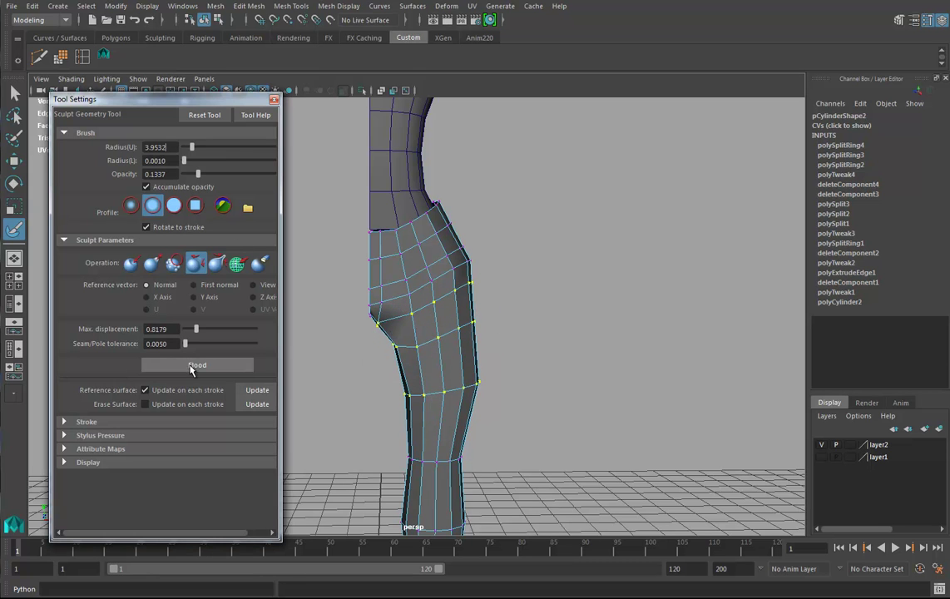
- Adjust the height of the selected thigh loops and scale them closer together vertically
key(w)
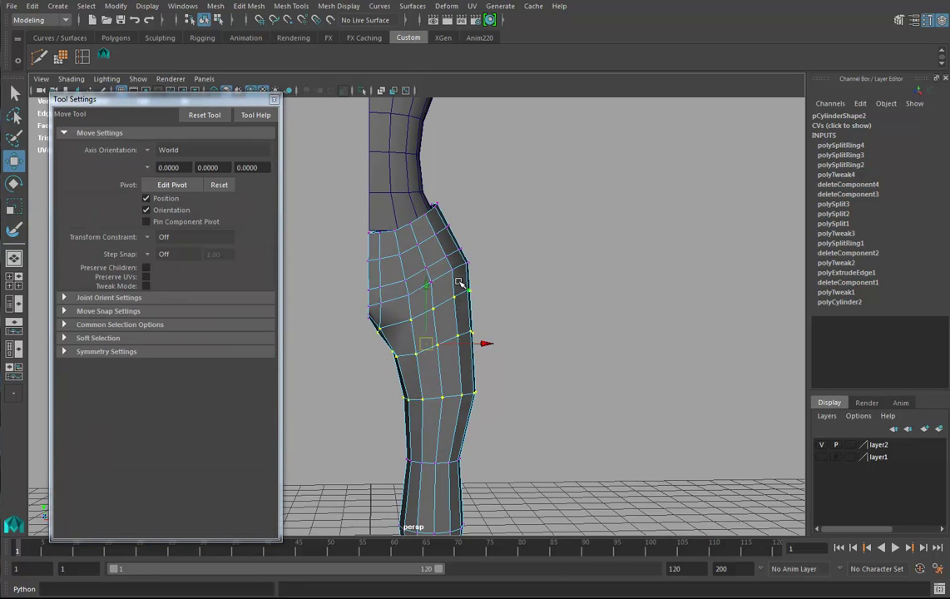
drag(431, 287, 429, 295)
key(r)
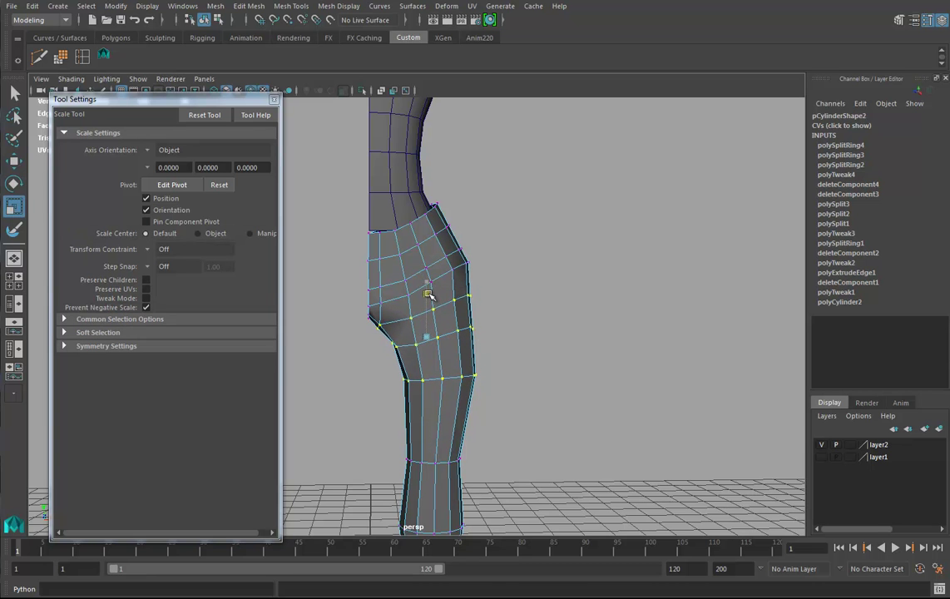
alt+drag(478, 349, 520, 263)
- Select the vertices along the open centre edge of the hip and adjust their position
drag(462, 290, 461, 290)
alt+drag(461, 290, 529, 276)
key(w)
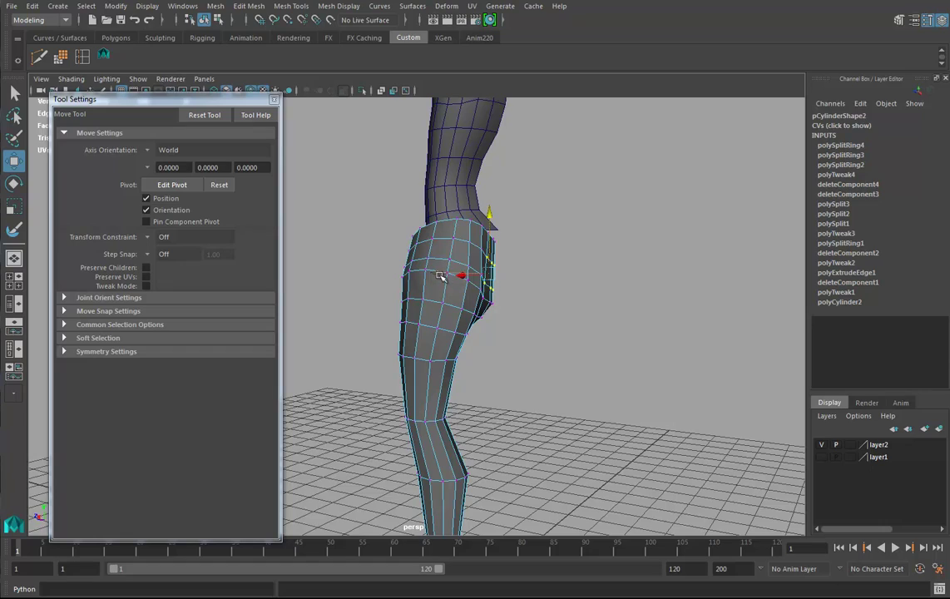
alt+drag(447, 276, 514, 317)
alt+right_drag(514, 317, 466, 317)
alt+drag(466, 317, 594, 333)
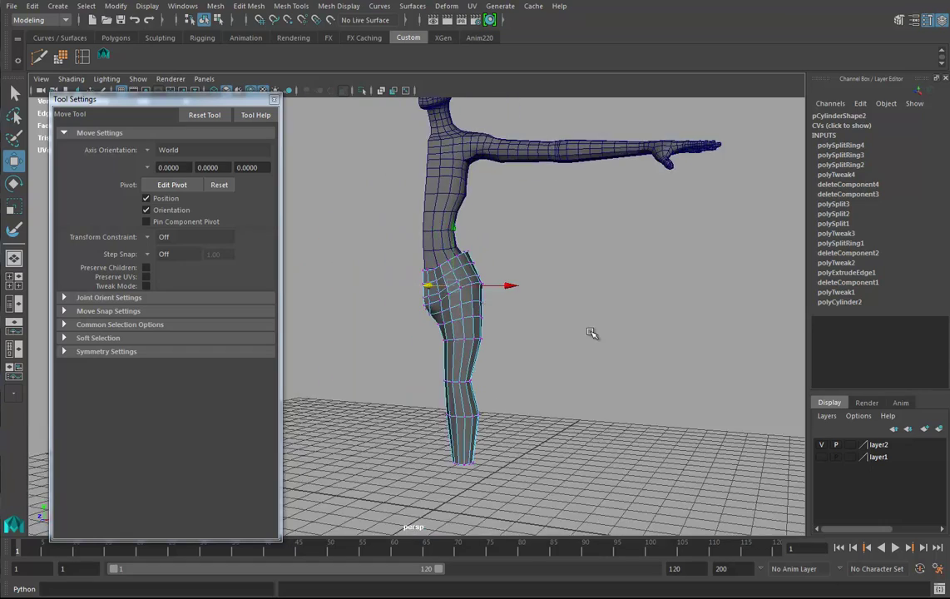
alt+right_drag(594, 332, 505, 331)
alt+middle_drag(505, 331, 521, 373)
alt+drag(521, 374, 541, 380)
- Select the whole leg object and move it slightly upward towards the torso
right_drag(457, 275, 473, 347)
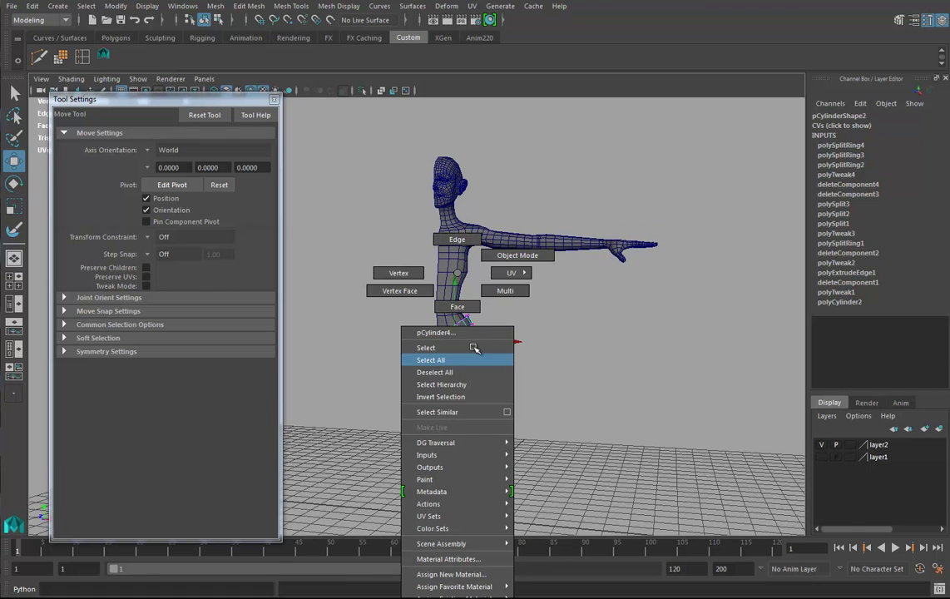
right_drag(495, 263, 497, 259)
middle_drag(468, 373, 470, 353)
mouse_move(468, 356)
alt+mouse_down()
mouse_move(606, 354)
mouse_move(505, 357)
mouse_move(477, 370)
alt+mouse_up()
alt+right_drag(477, 370, 661, 388)
alt+drag(661, 387, 528, 363)
alt+right_drag(529, 363, 573, 426)
alt+drag(572, 427, 502, 334)
- Adjust the height of the inner thigh vertices beside the crotch
right_drag(449, 272, 410, 286)
alt+drag(410, 287, 463, 364)
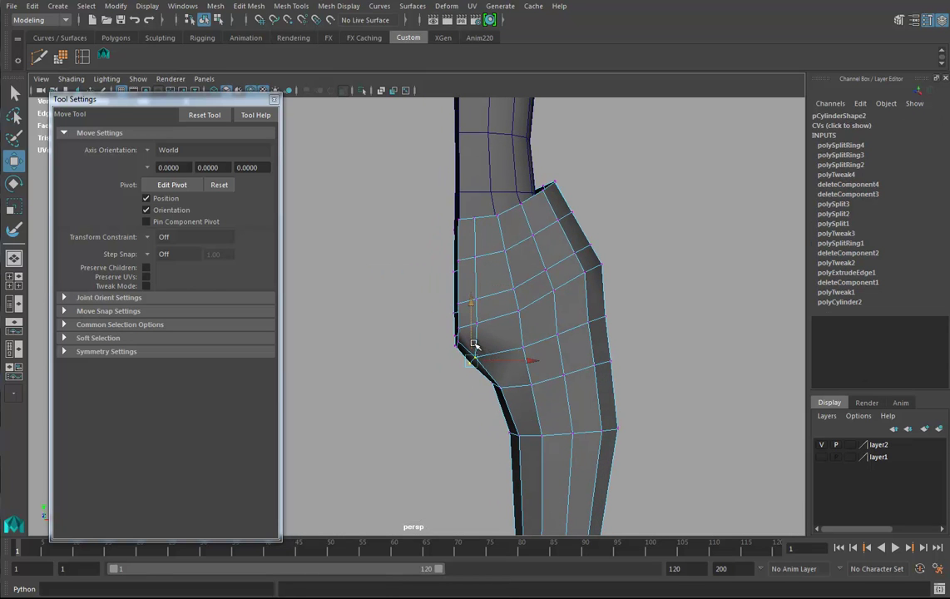
alt+right_drag(626, 396, 569, 395)
alt+middle_drag(568, 395, 532, 314)
alt+right_drag(532, 314, 464, 352)
- Grow the vertex selection over the leg below the hip and shift it inward along X
alt+drag(464, 352, 475, 378)
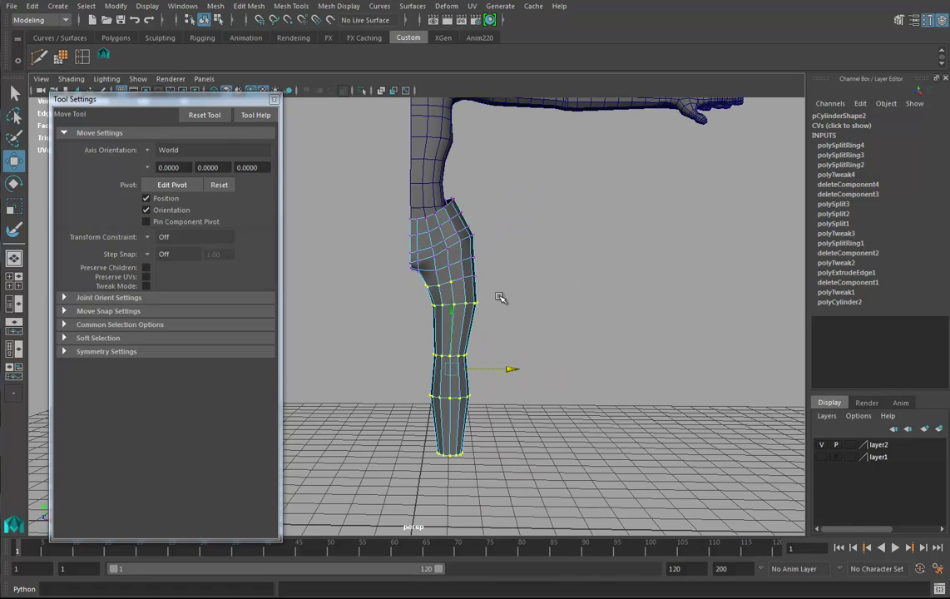
shift+right_drag(447, 405, 511, 336)
drag(516, 365, 432, 419)
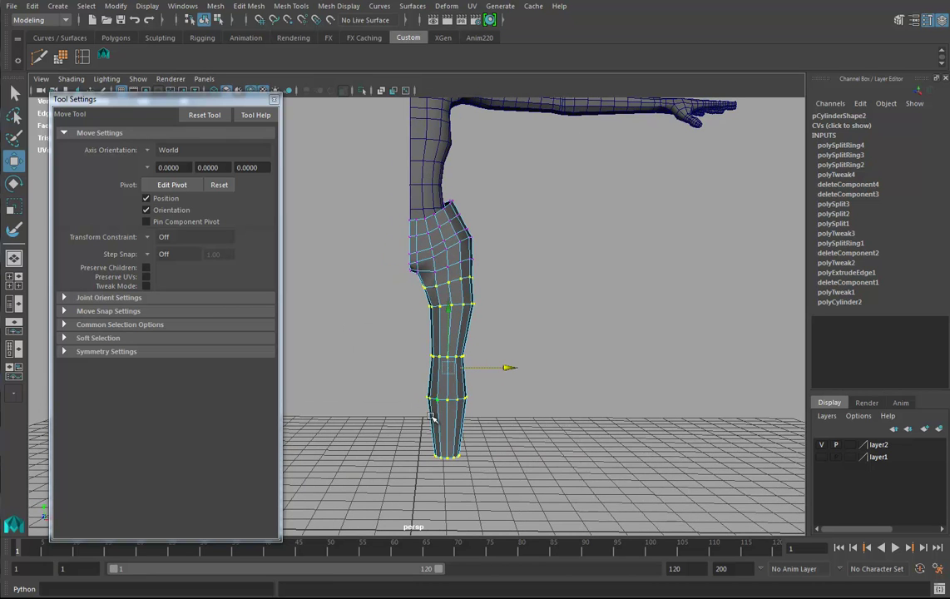
alt+drag(514, 397, 474, 323)
- Extrude the bottom cap faces of the leg and pull them down to lengthen the lower leg
right_drag(446, 316, 499, 255)
click(458, 345)
alt+drag(474, 345, 485, 388)
right_drag(479, 273, 476, 318)
drag(438, 444, 559, 384)
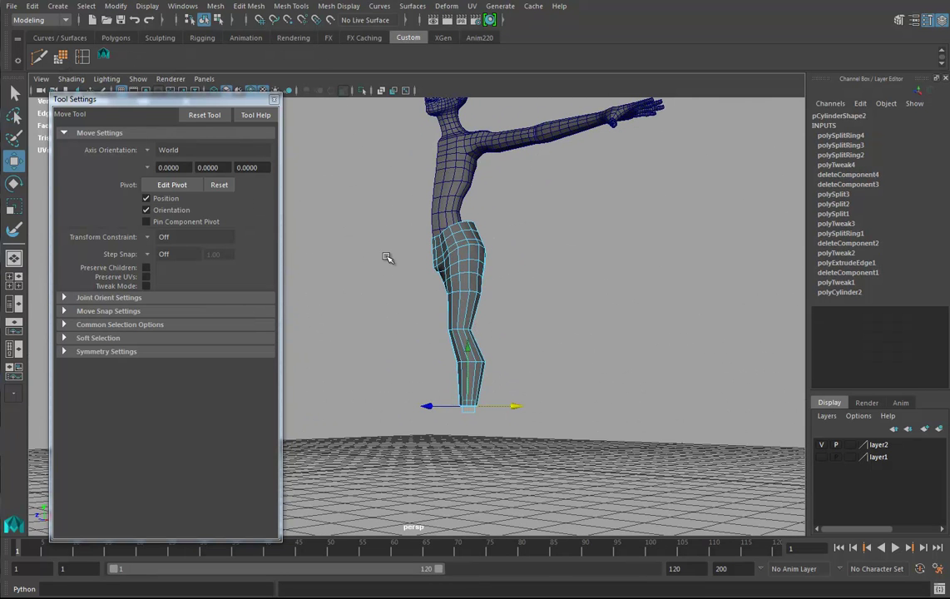
key(ctrl+e)
key(w)
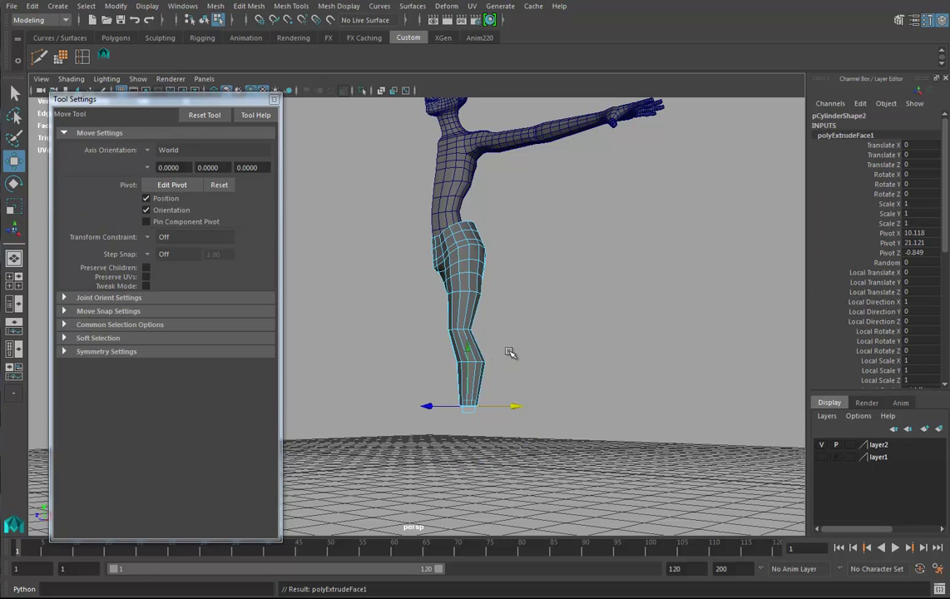
drag(468, 353, 607, 377)
alt+drag(552, 359, 505, 367)
- Create a mirrored copy of the head, torso and arm mesh with Duplicate Special
right_click(442, 222)
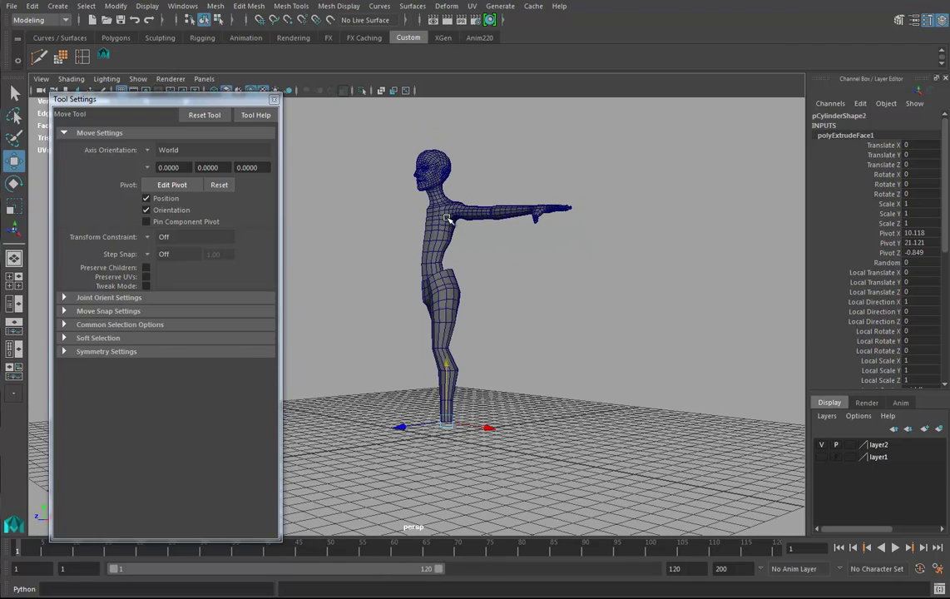
click(463, 221)
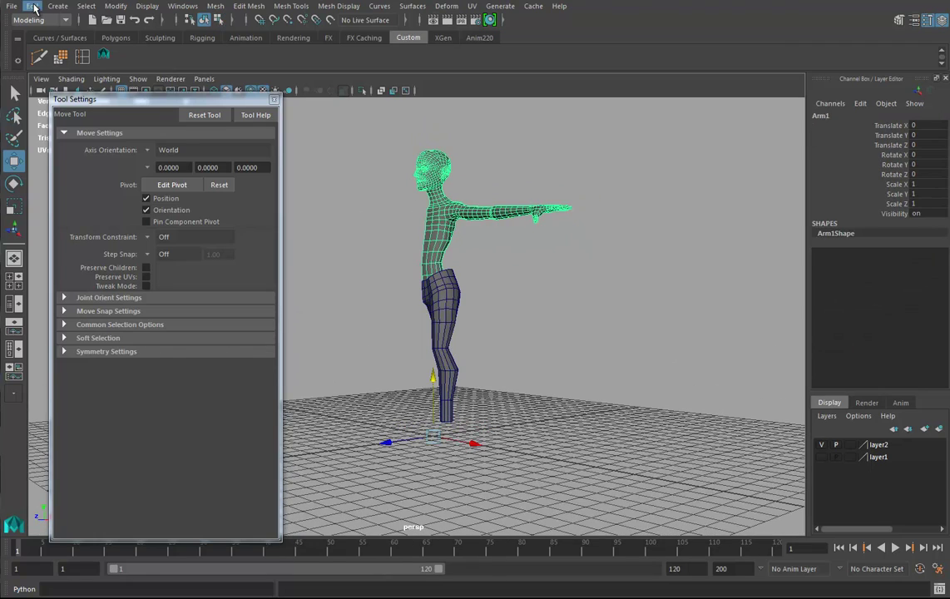
click(32, 7)
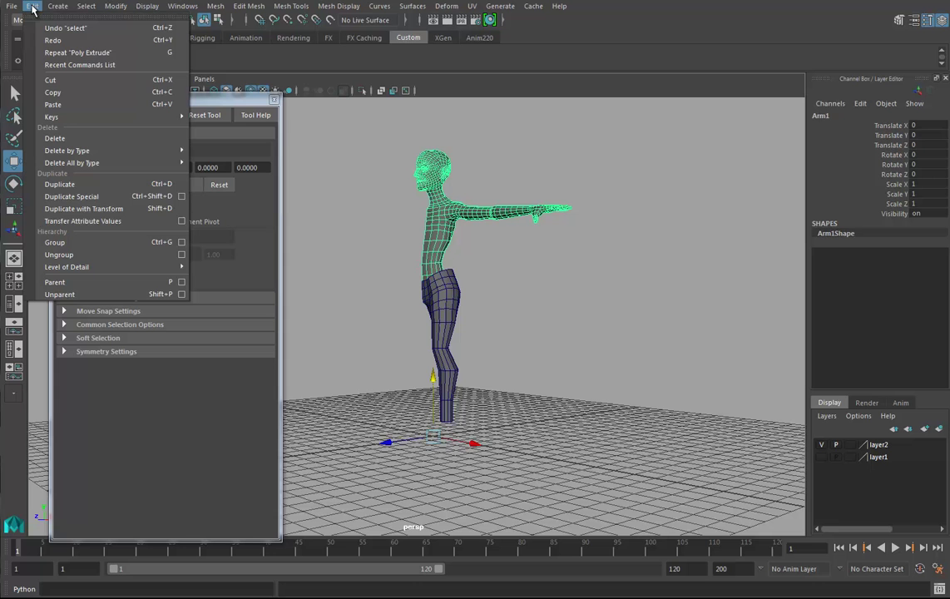
click(95, 200)
alt+drag(391, 287, 547, 301)
- Select the leg and try mirroring it with Duplicate Special
click(462, 287)
key(ctrl+shift+d)
key(ctrl+z)
alt+drag(451, 331, 495, 330)
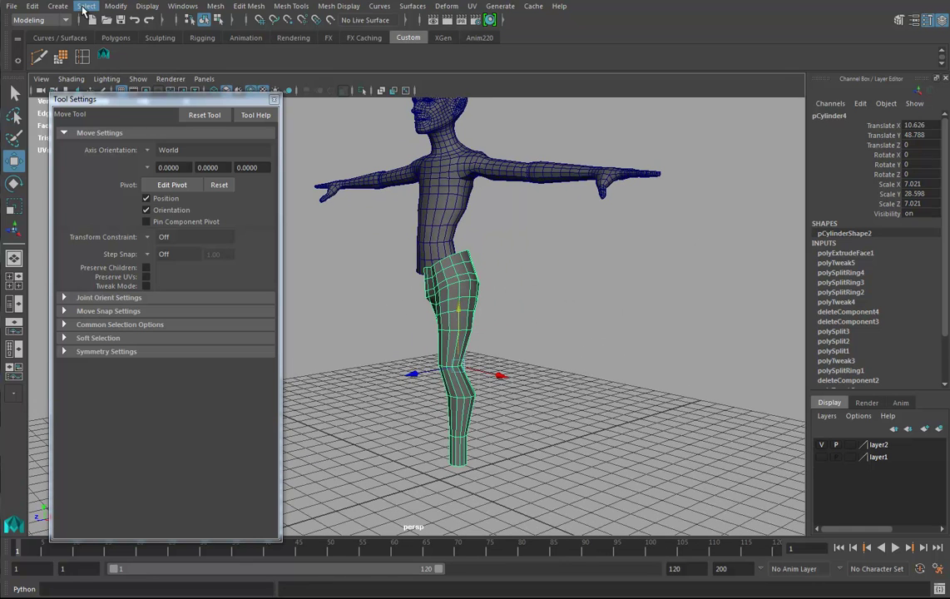
- Freeze the leg's transformations and delete its construction history
click(116, 6)
click(137, 69)
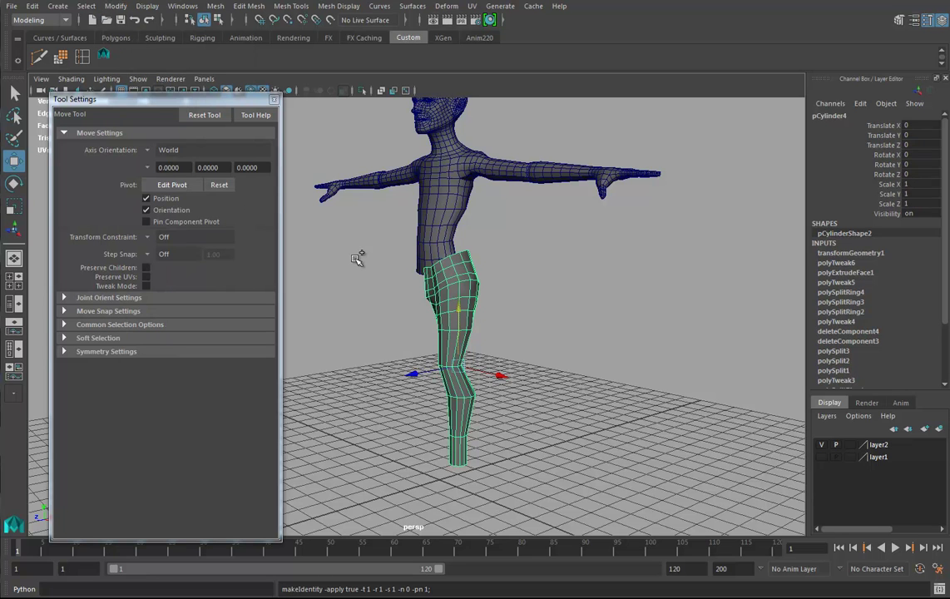
key(alt+shift+d)
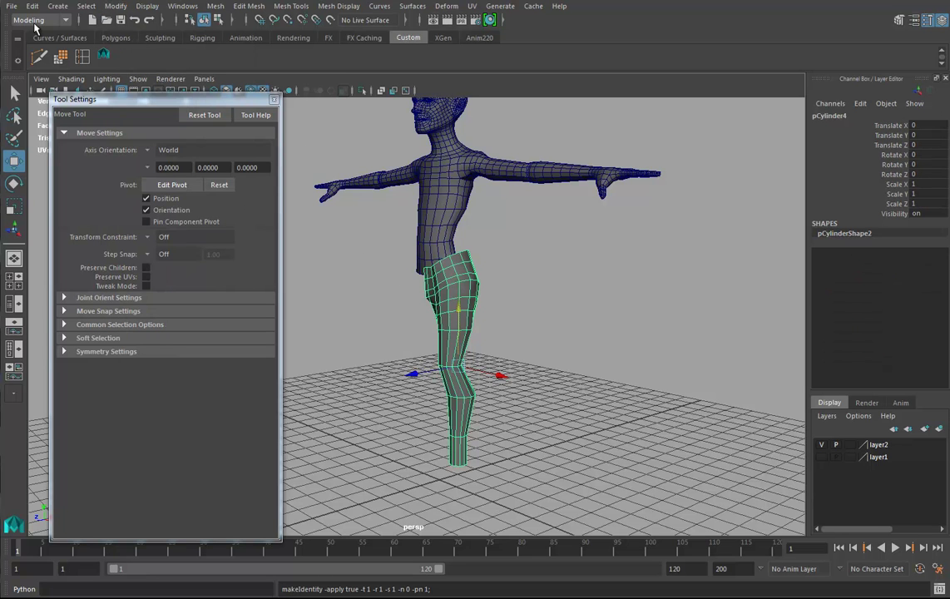
- Try mirroring the frozen leg with Duplicate Special around its own pivot, and undo the copy
click(12, 6)
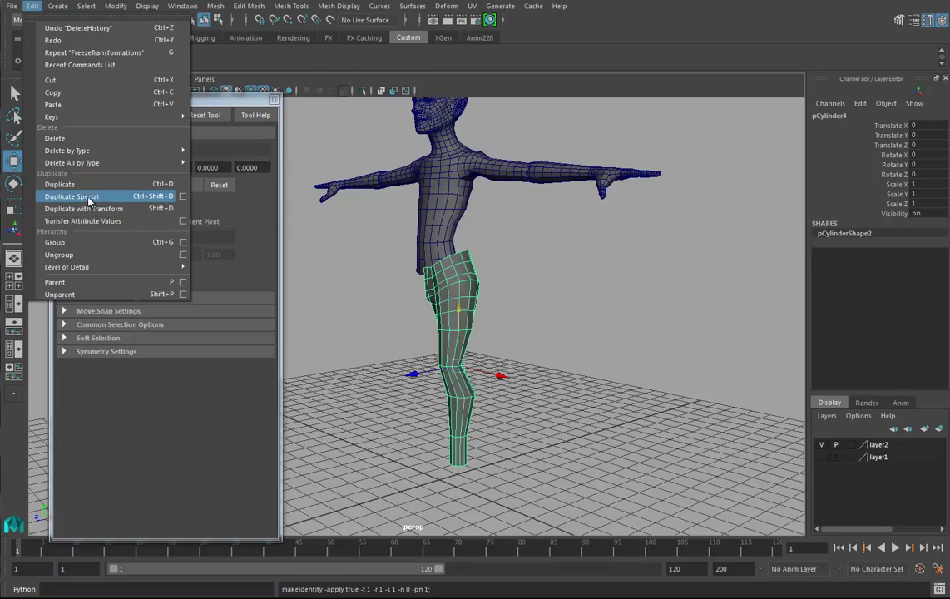
click(89, 201)
alt+drag(500, 331, 543, 337)
alt+right_drag(543, 338, 678, 347)
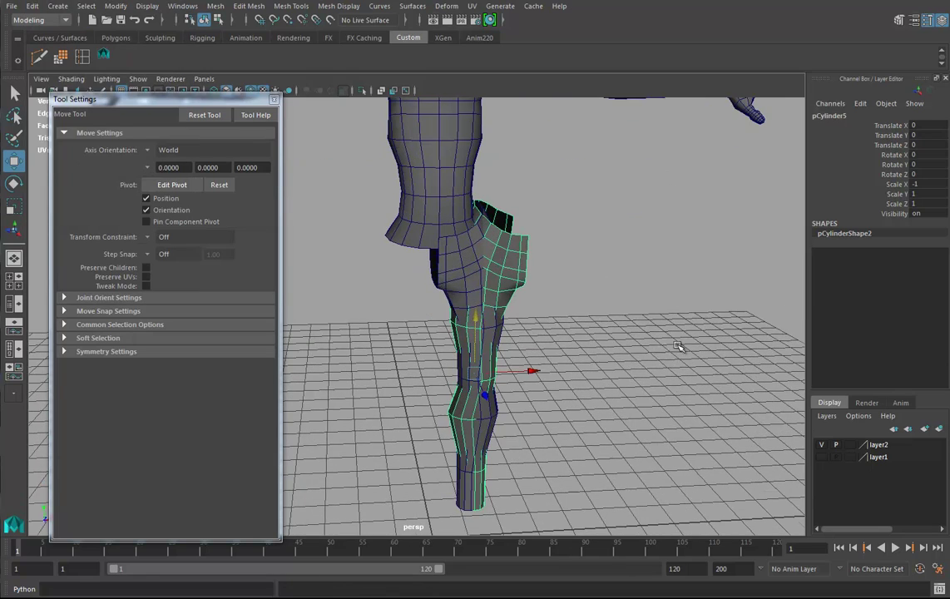
key(ctrl+z)
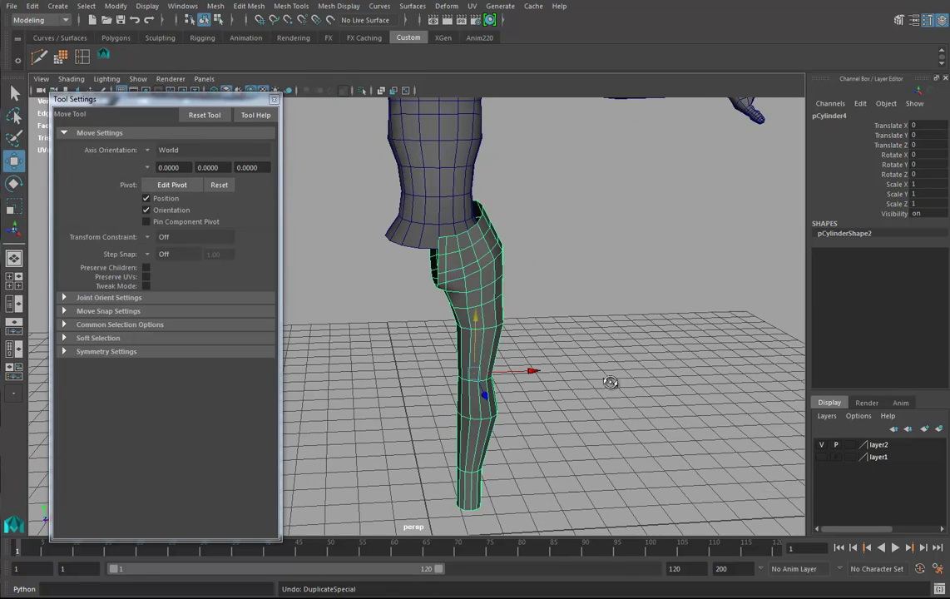
- Move the leg's pivot to the world origin and create the mirrored second leg with Duplicate Special
alt+right_drag(610, 381, 446, 286)
key(d)
drag(463, 445, 430, 495)
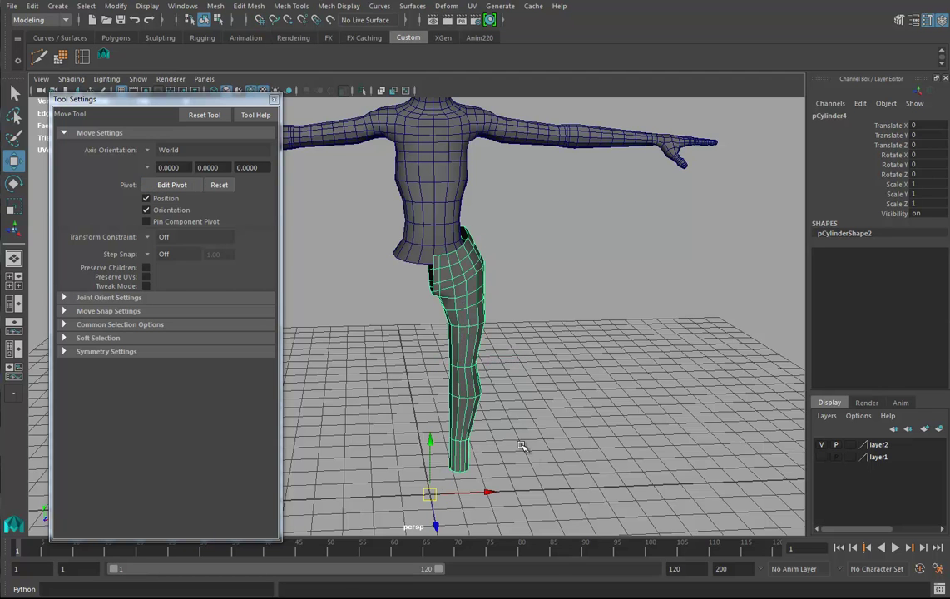
key(ctrl+shift+d)
alt+drag(545, 376, 545, 420)
- Reshape the outer hip and upper thigh by moving their vertices along X with soft selection
click(475, 308)
right_drag(474, 273, 421, 288)
drag(472, 327, 531, 305)
key(b)
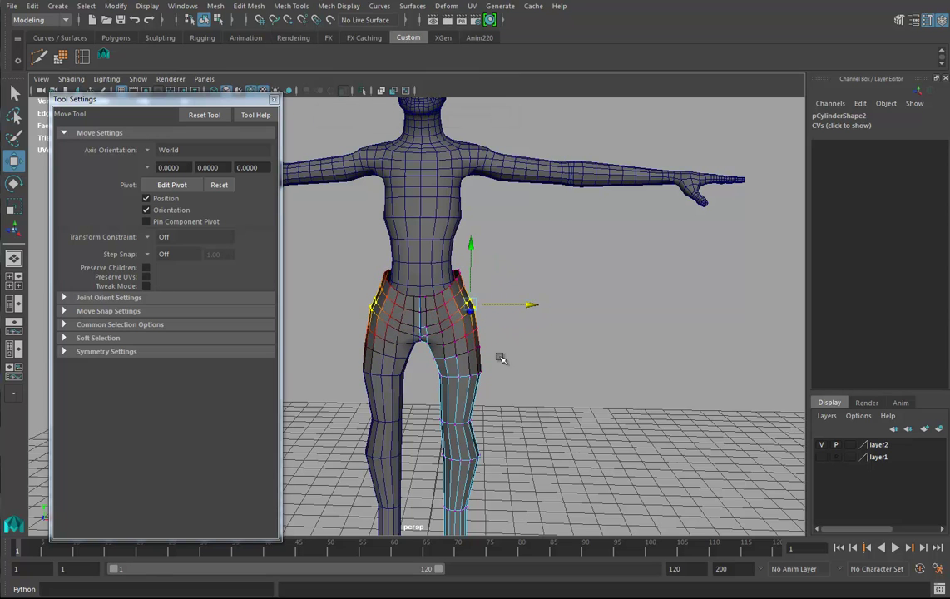
drag(468, 375, 516, 374)
alt+drag(479, 279, 484, 268)
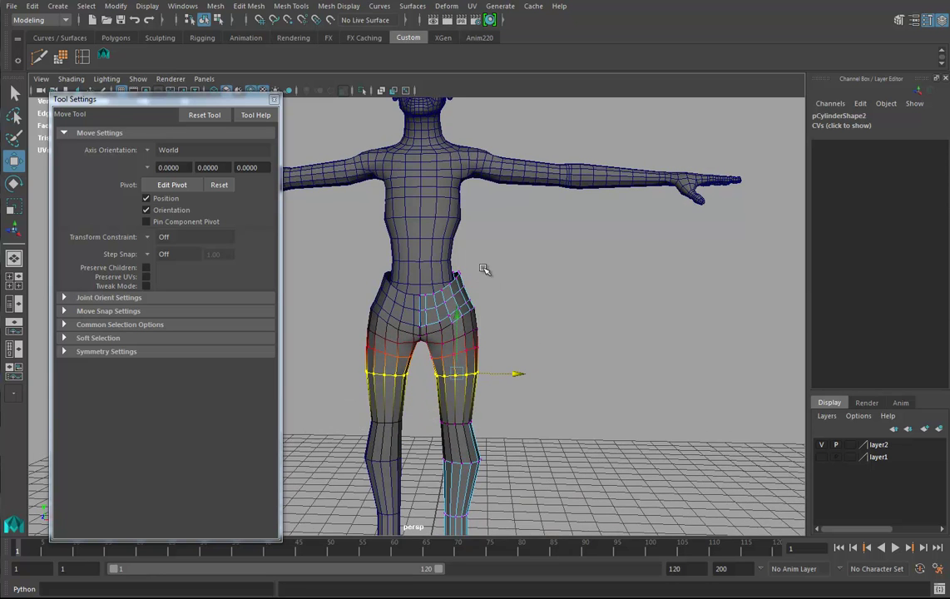
drag(447, 296, 445, 296)
alt+drag(516, 285, 447, 244)
- Select the lower rear waist vertices of the torso and move them along Z with soft selection to fit the hips
click(447, 244)
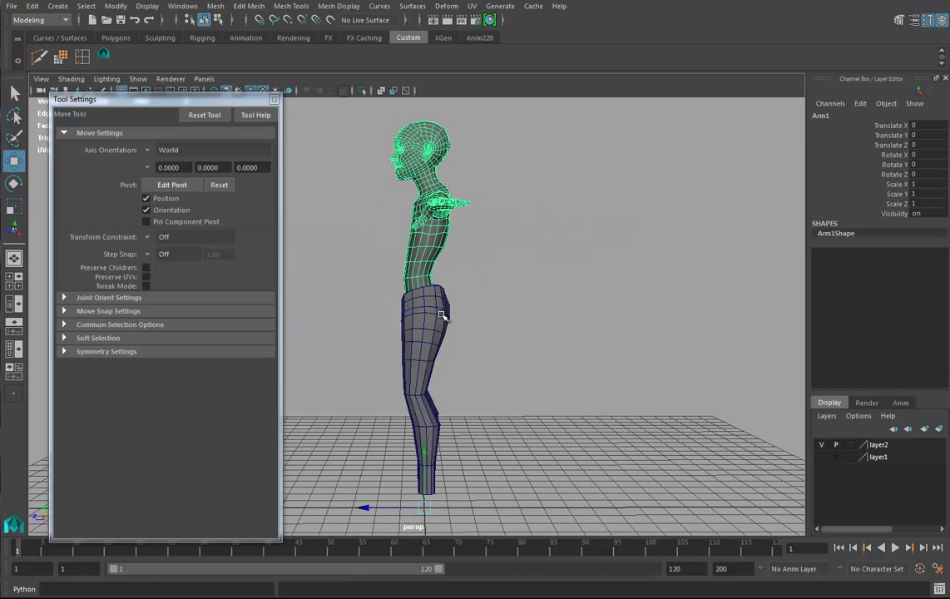
alt+right_drag(443, 316, 465, 305)
alt+middle_drag(464, 305, 463, 322)
right_click(440, 245)
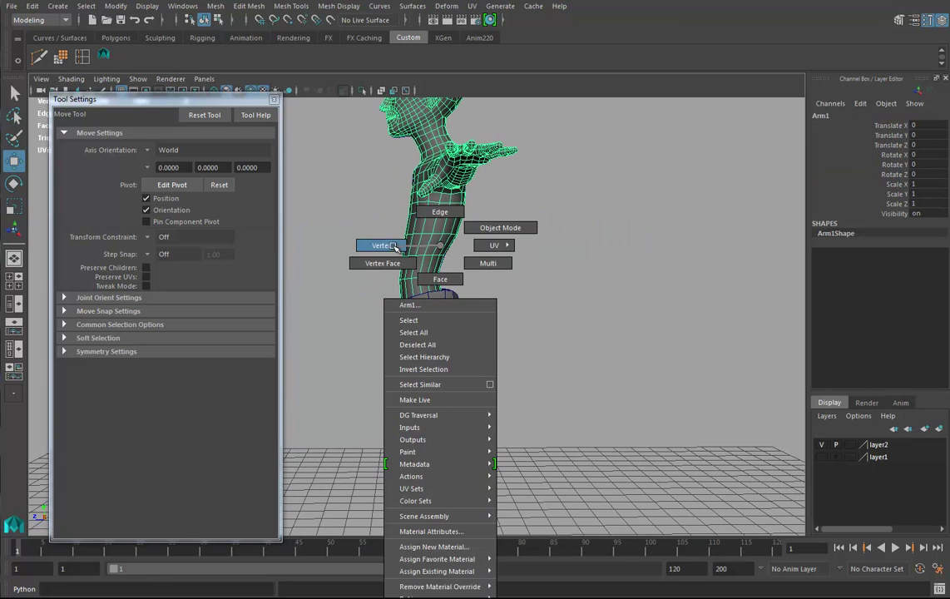
right_drag(394, 247, 393, 247)
alt+drag(513, 305, 496, 286)
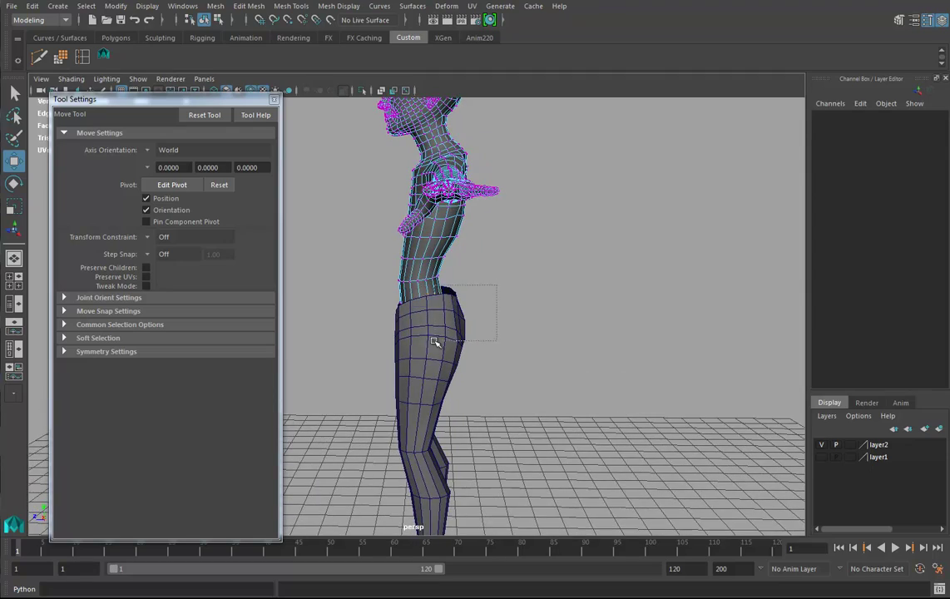
drag(434, 342, 434, 342)
alt+drag(434, 341, 450, 332)
alt+drag(393, 307, 413, 316)
alt+right_drag(414, 316, 512, 339)
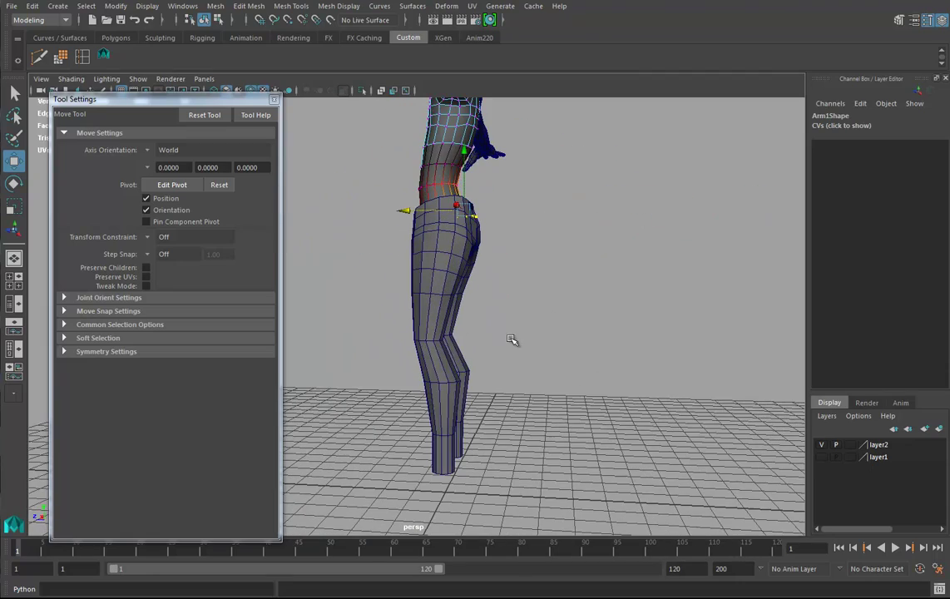
- Switch the leg back to whole-object selection
alt+drag(542, 348, 454, 321)
right_drag(460, 273, 520, 255)
alt+drag(520, 255, 500, 333)
alt+right_drag(500, 332, 509, 383)
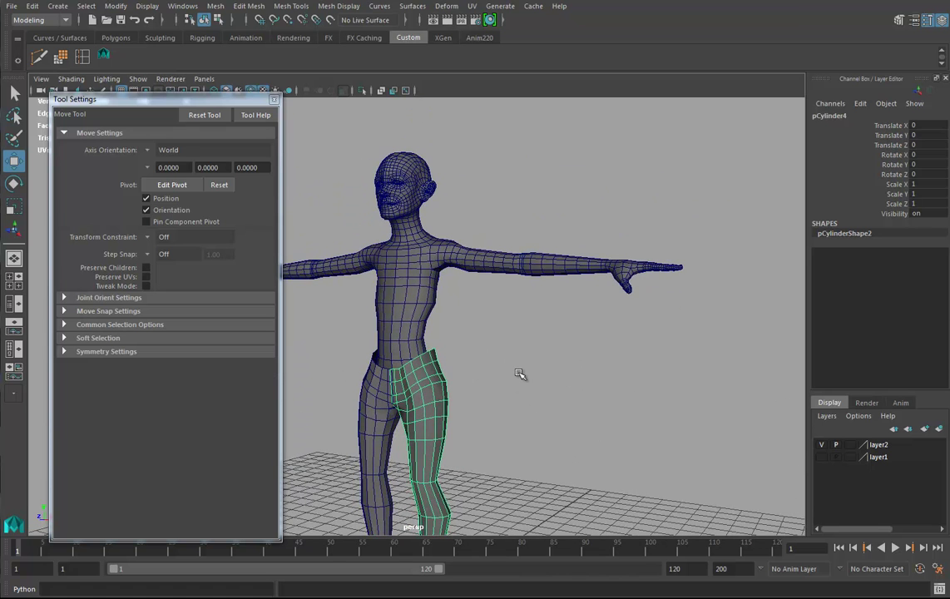